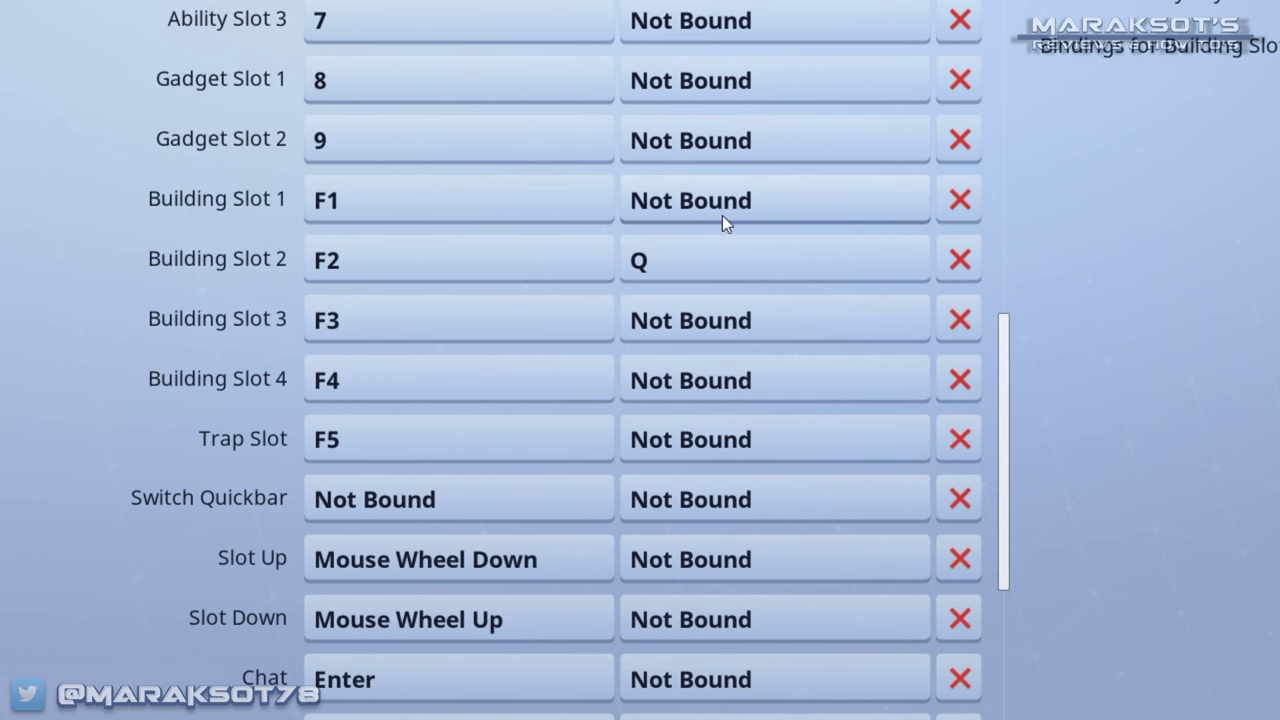
# Bind Thumb Mouse Button 2 and Thumb Mouse Button as alternates for Building Slots 1 and 3.
pyautogui.click(708, 201)
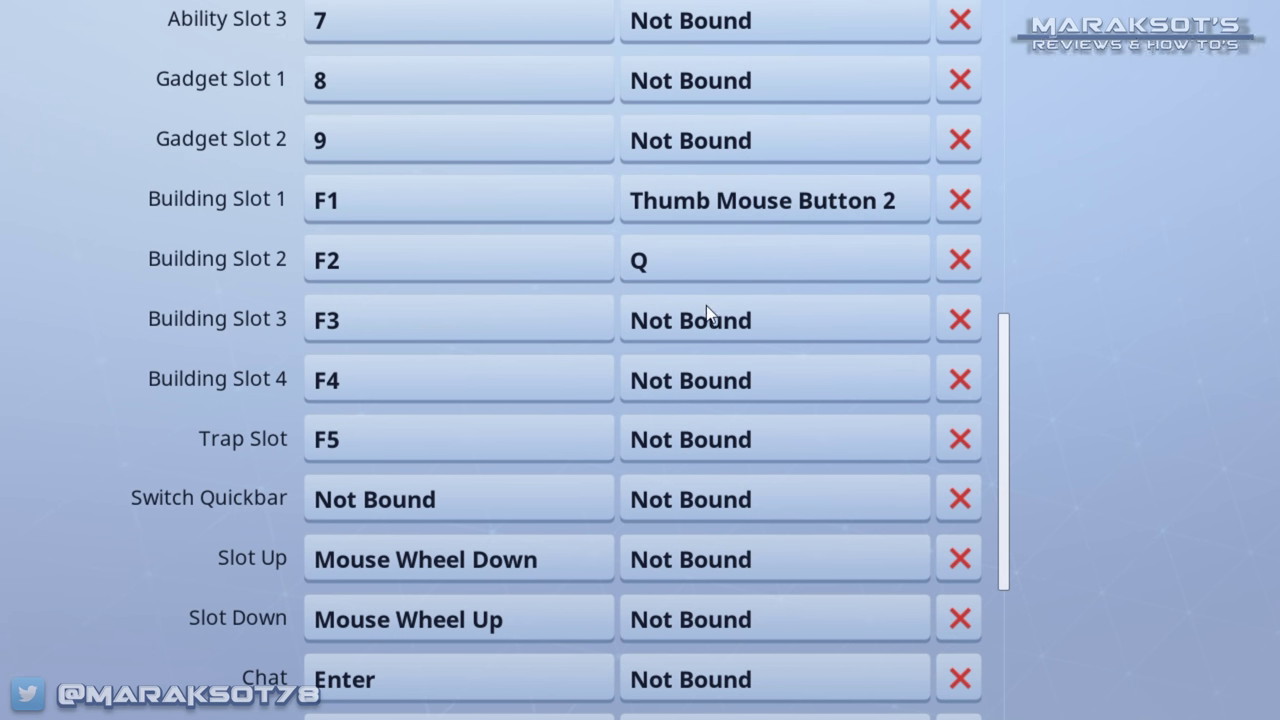
pyautogui.click(705, 320)
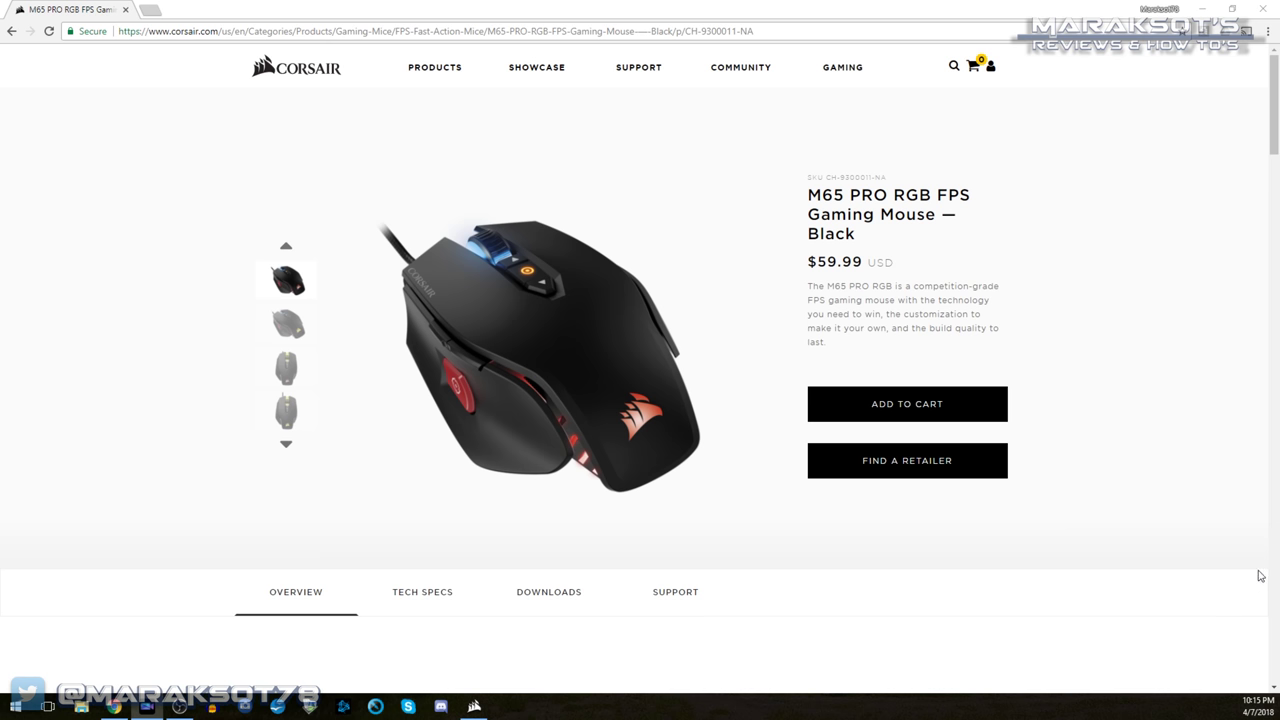
# Open the M65 PRO RGB downloads list and download the Corsair Utility Engine (CUE) installer.
pyautogui.scroll(-2, 518, 186)
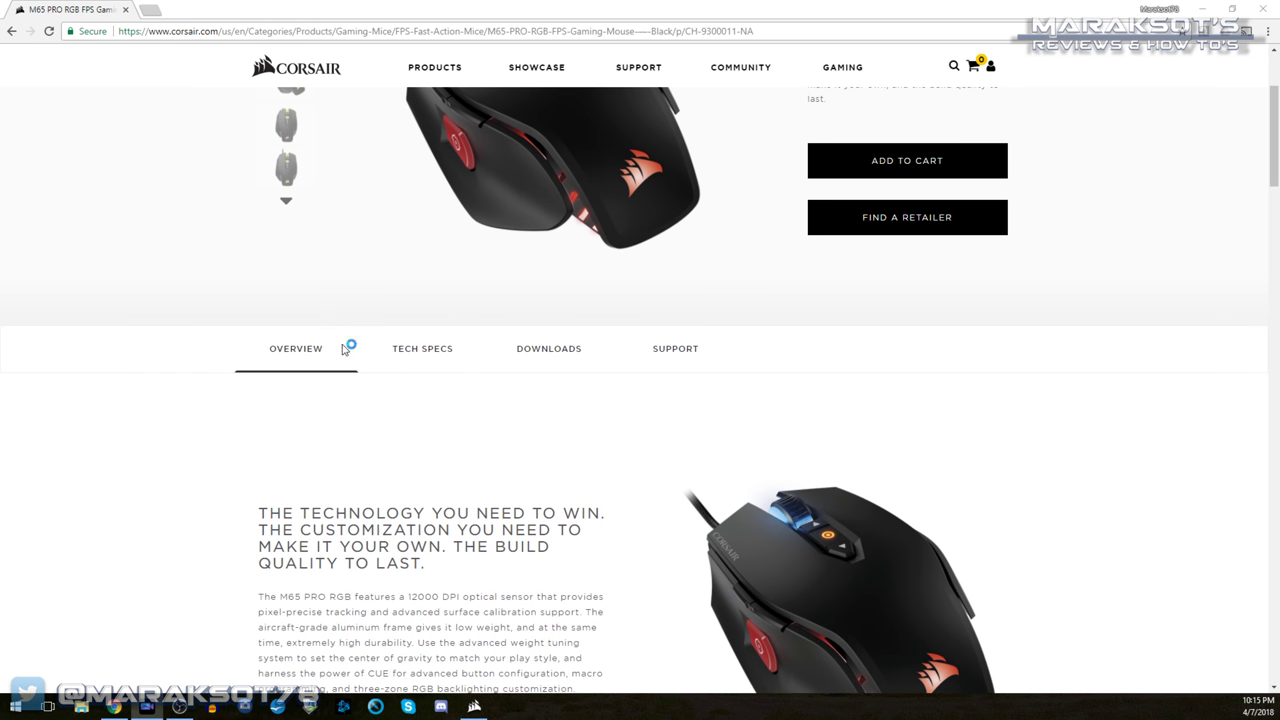
pyautogui.click(572, 363)
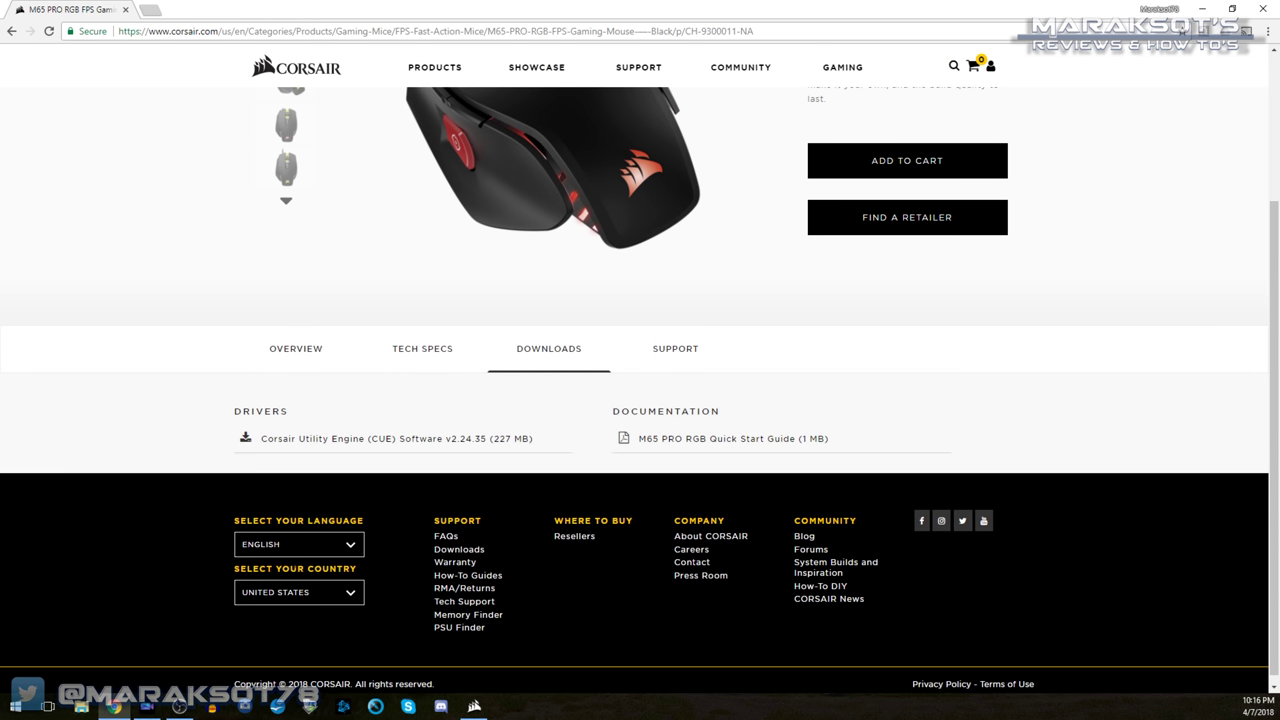
pyautogui.click(336, 442)
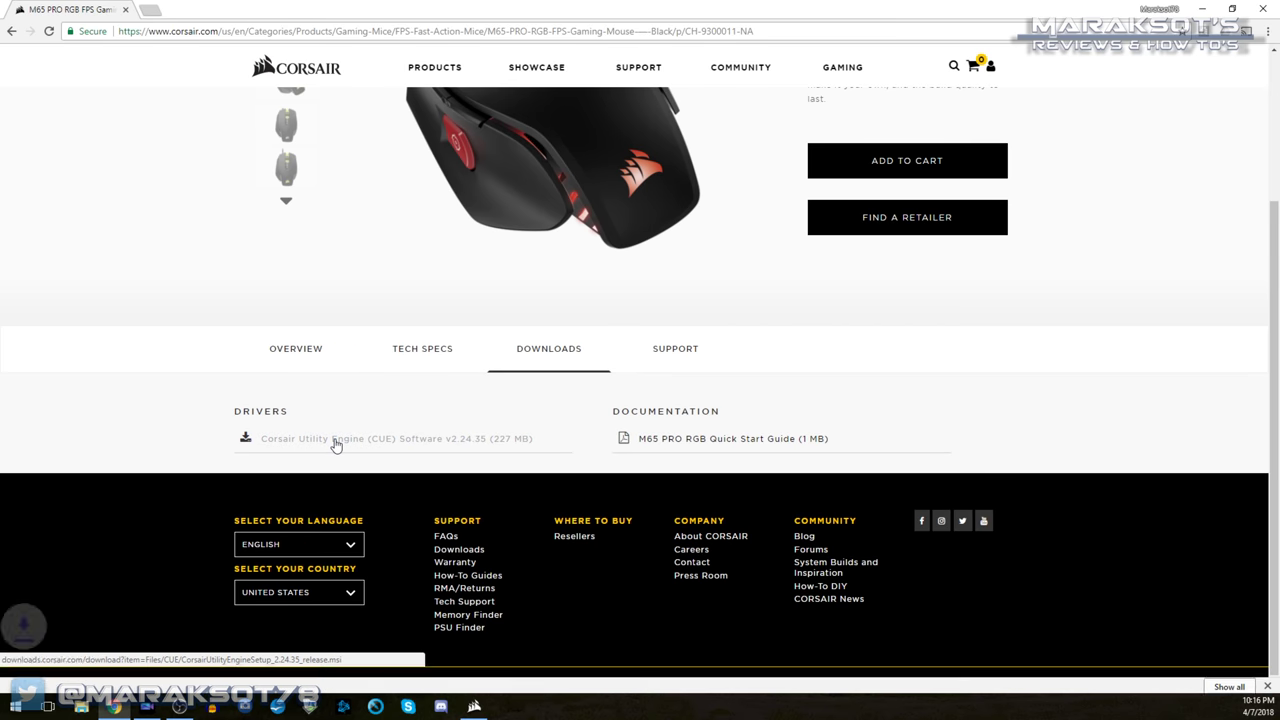
pyautogui.scroll(-1, 120, 624)
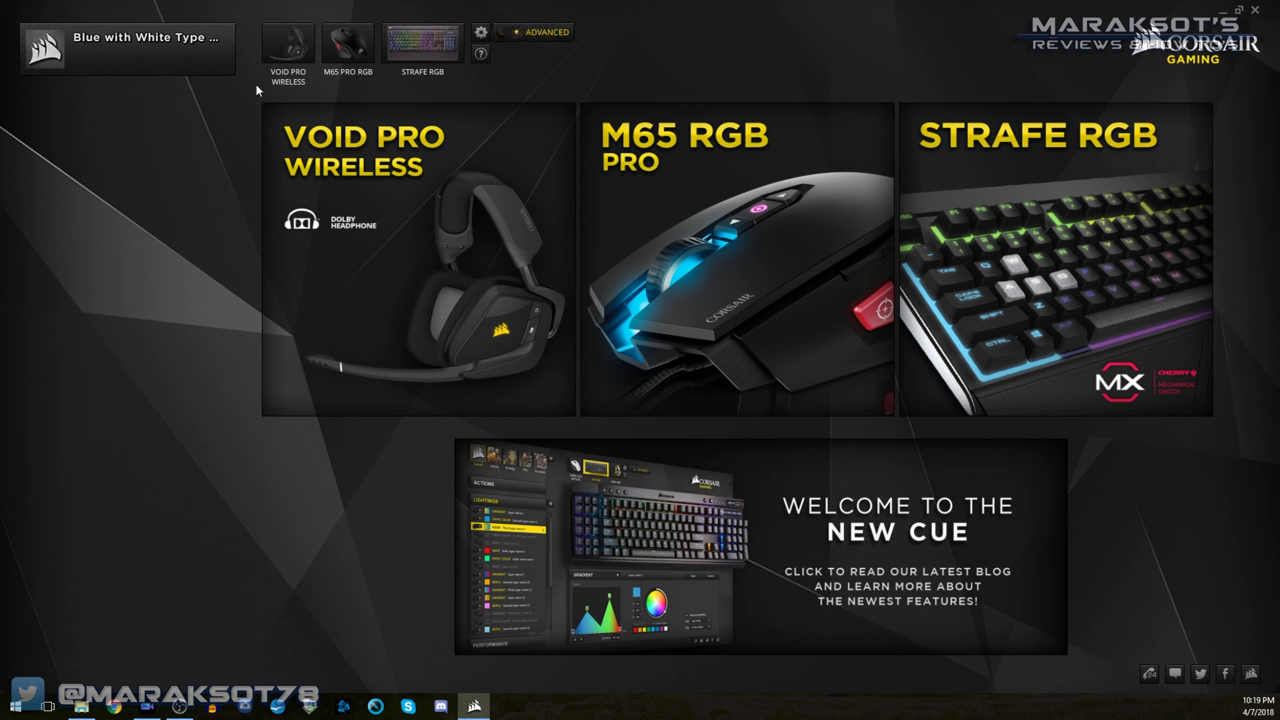
# Browse the M65 PRO RGB, STRAFE RGB and VOID PRO tiles, then run the mouse's surface calibration.
pyautogui.click(350, 45)
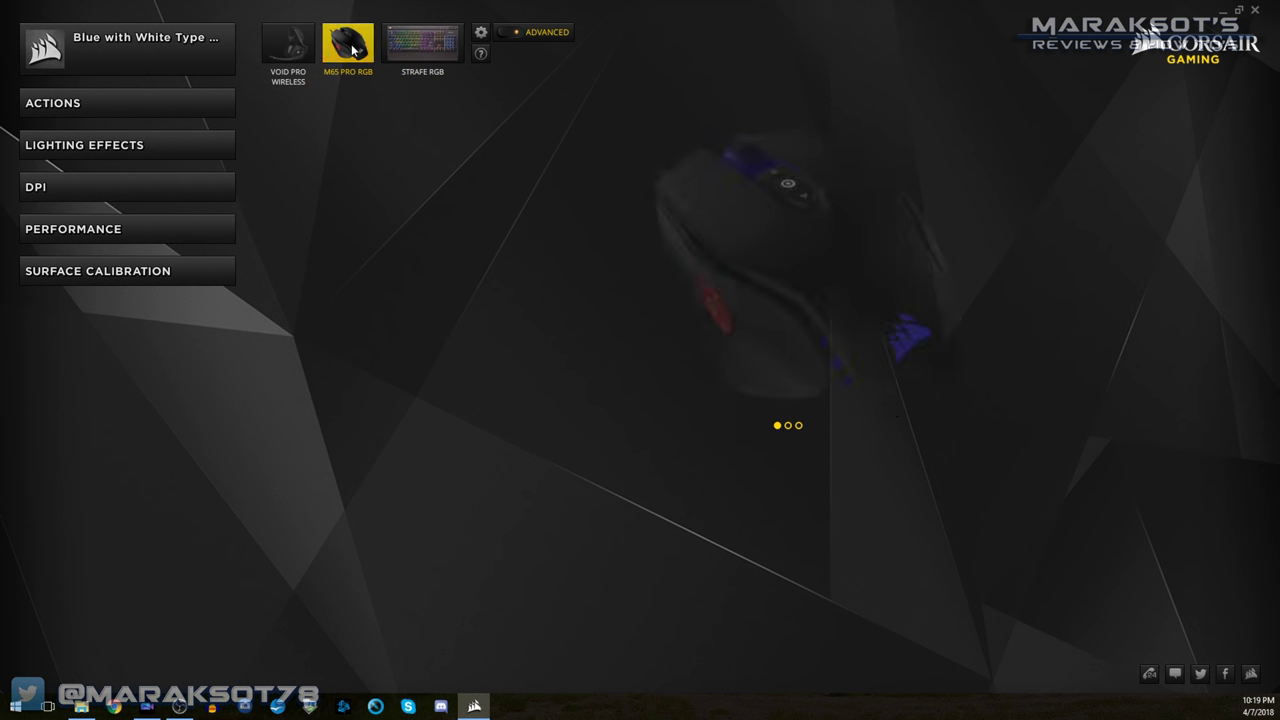
pyautogui.click(426, 51)
pyautogui.click(279, 55)
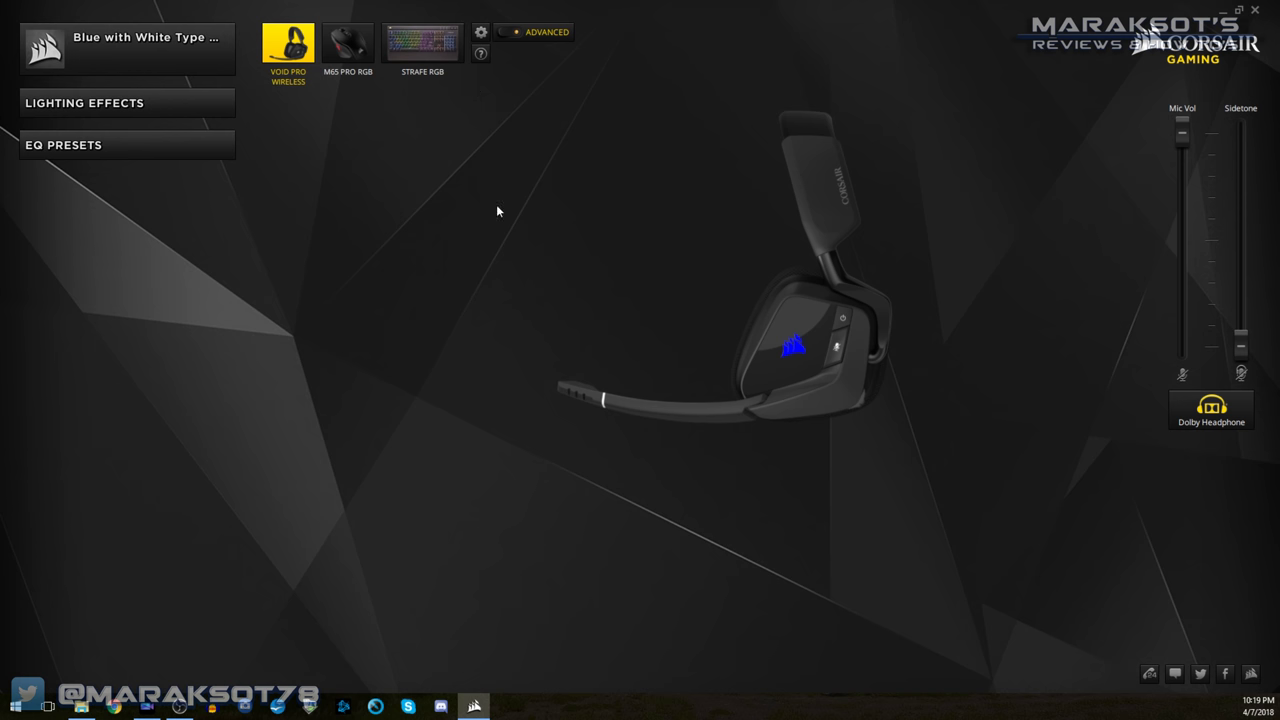
pyautogui.click(350, 50)
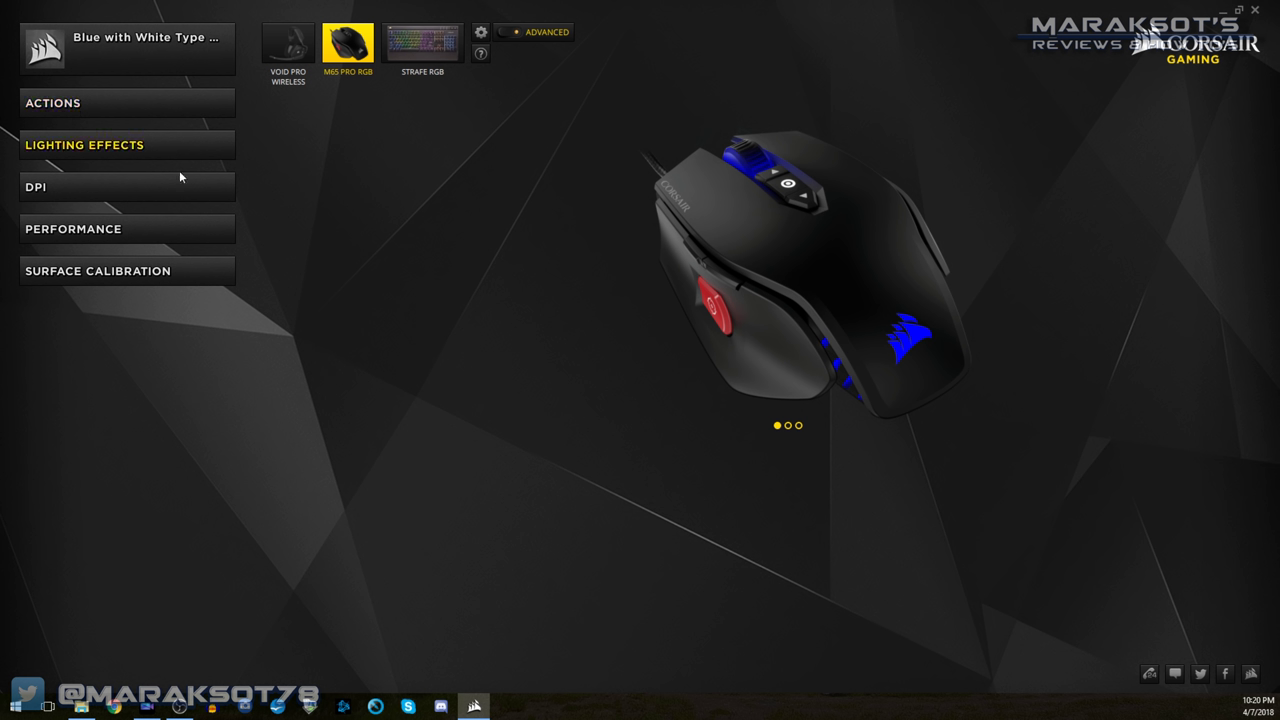
pyautogui.click(74, 274)
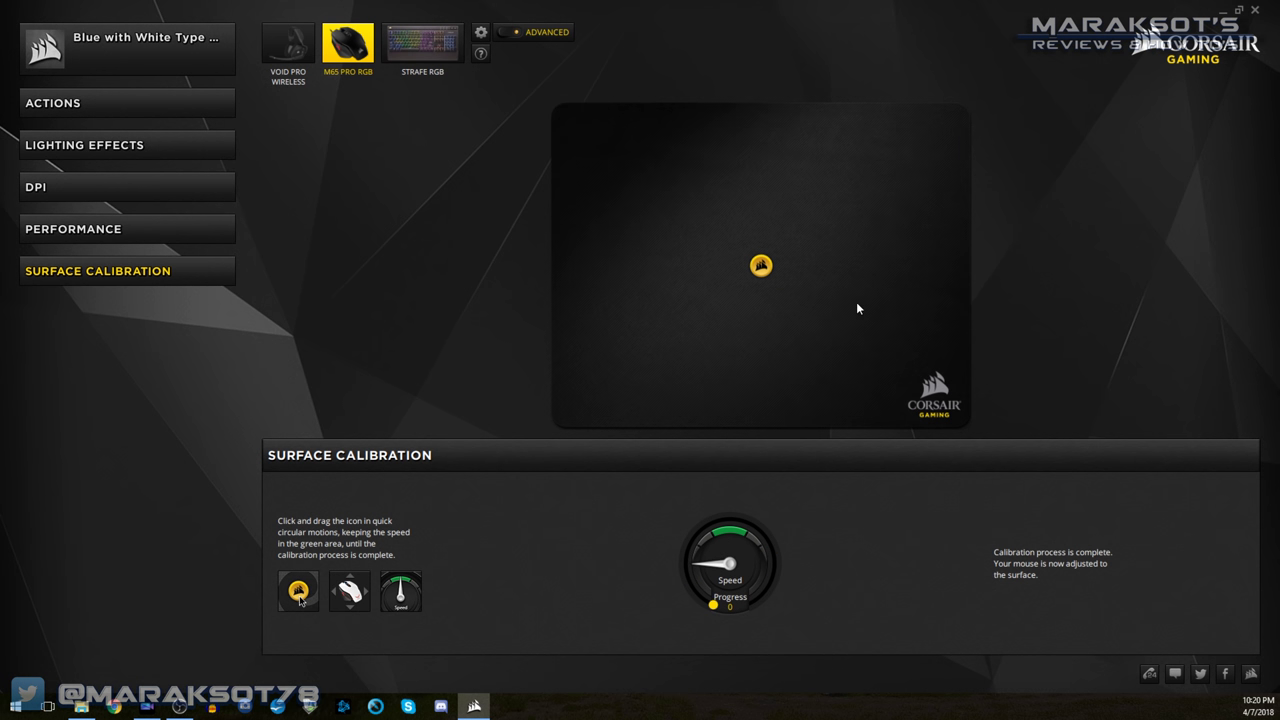
# In the mouse's Performance settings, turn on angle snapping and set lift height to High.
pyautogui.click(56, 235)
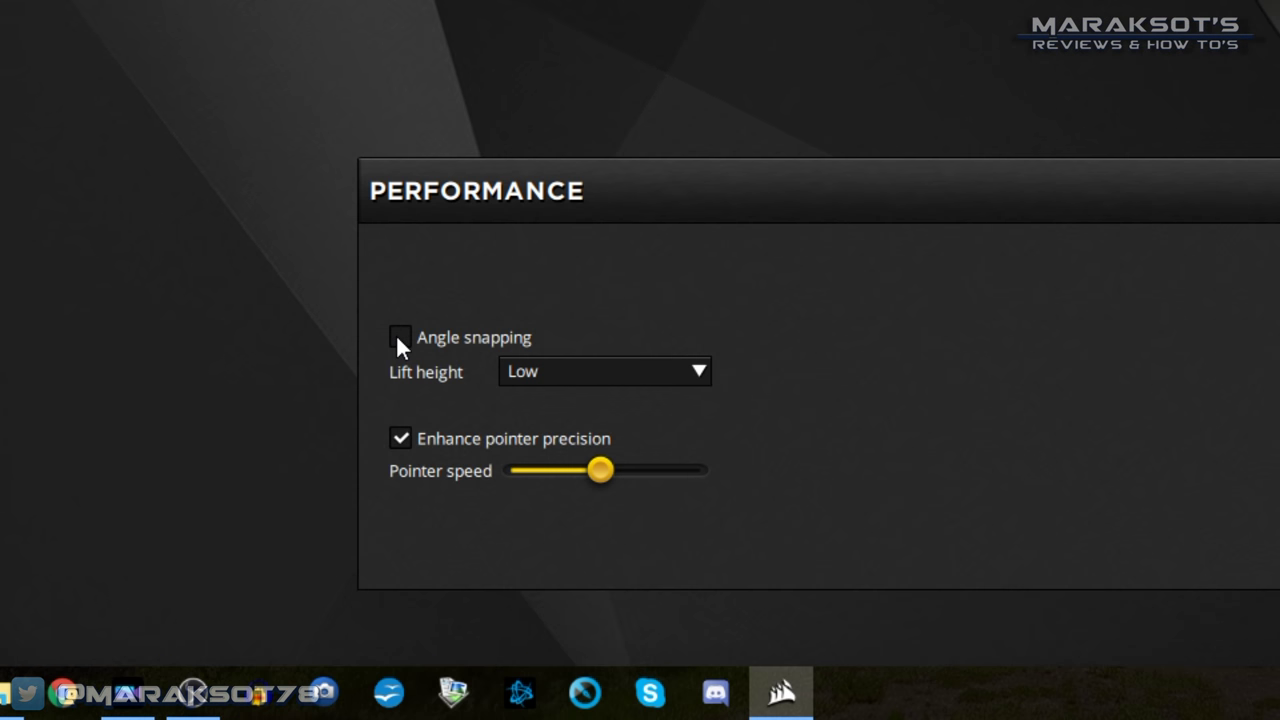
pyautogui.click(385, 546)
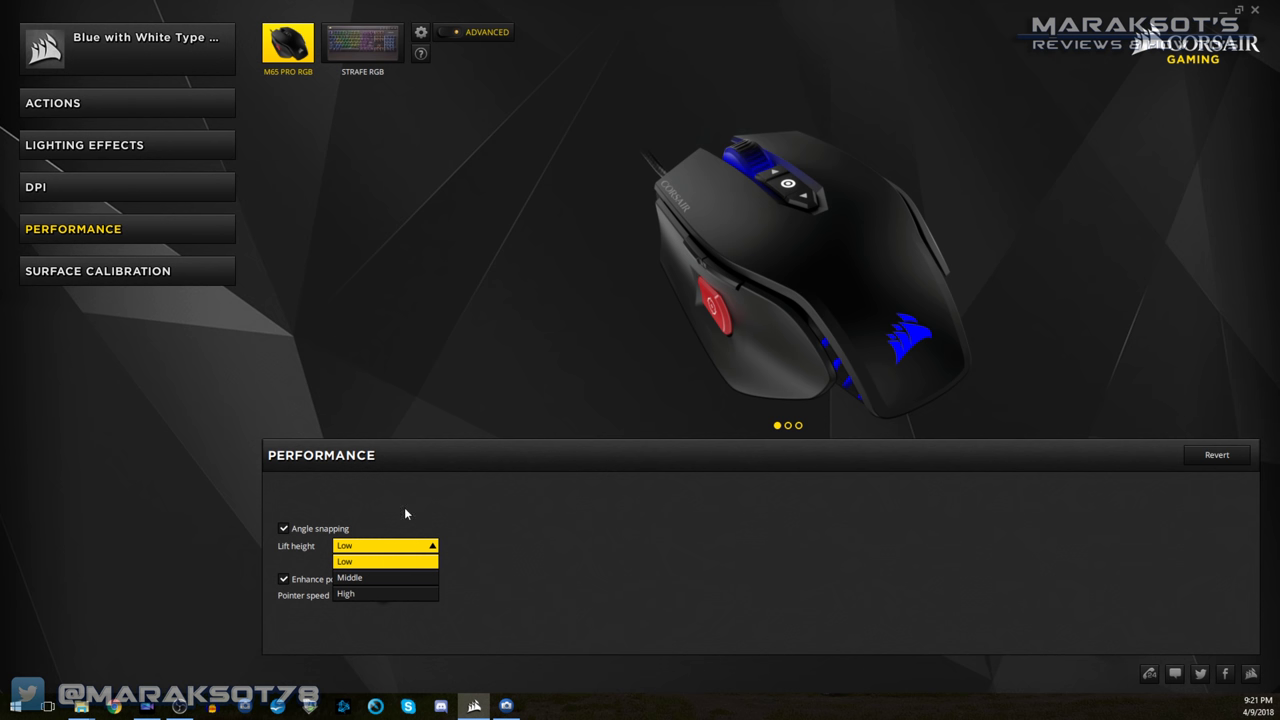
pyautogui.click(349, 594)
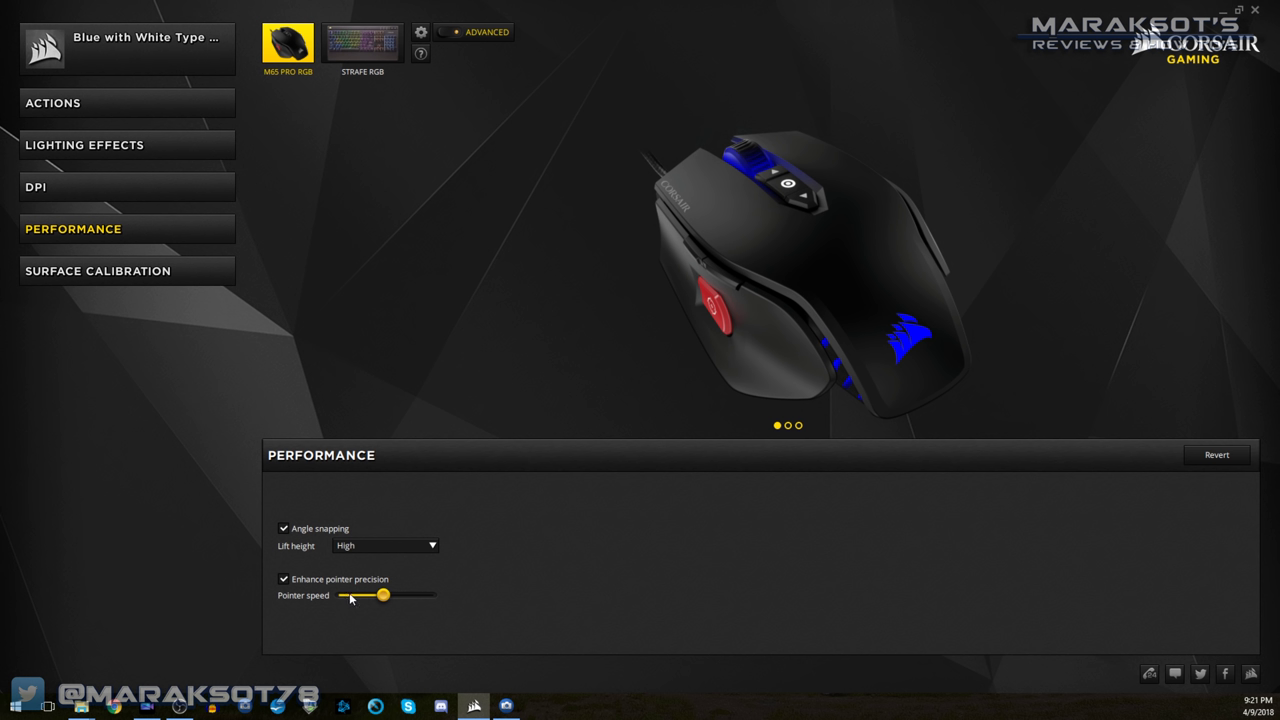
pyautogui.click(506, 705)
# Paint two horizontal test strokes, checking the CUE mouse performance settings between them.
pyautogui.moveTo(372, 292); pyautogui.dragTo(768, 290)
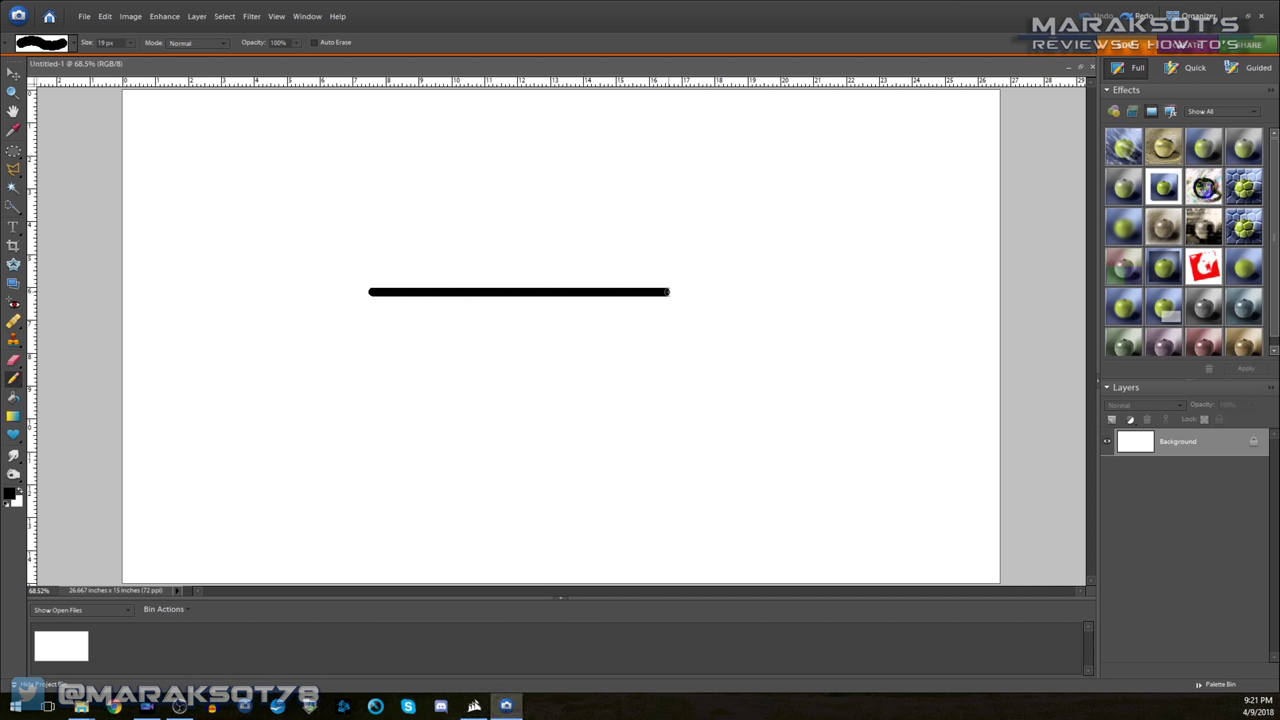
pyautogui.click(474, 705)
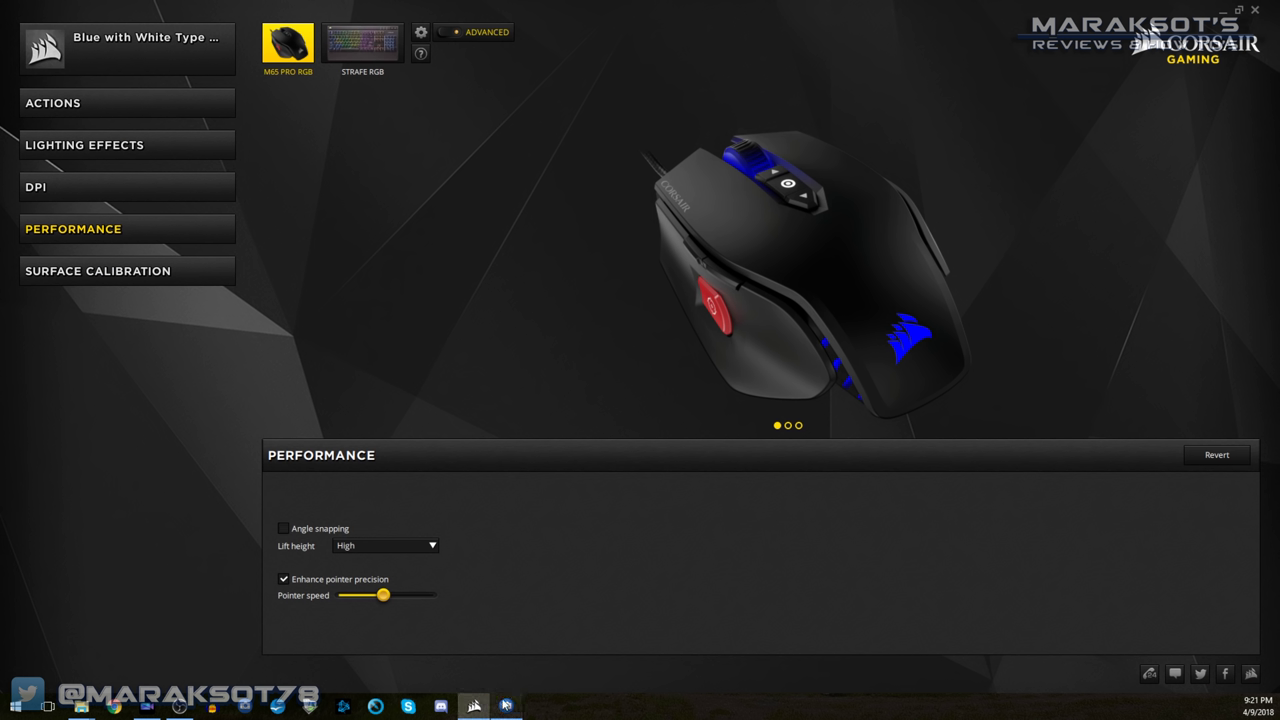
pyautogui.click(506, 705)
pyautogui.moveTo(379, 346); pyautogui.dragTo(837, 350)
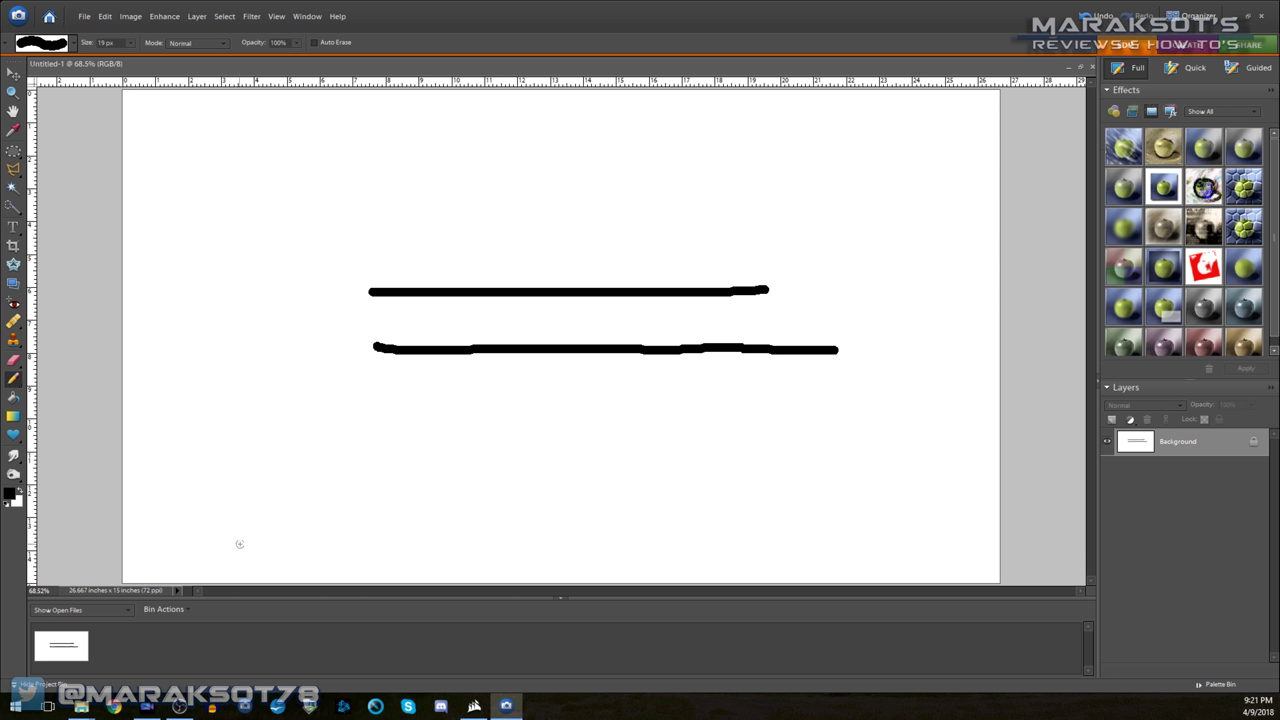
# Toggle Enhance pointer precision in CUE, then paint two more test strokes on the canvas.
pyautogui.click(475, 705)
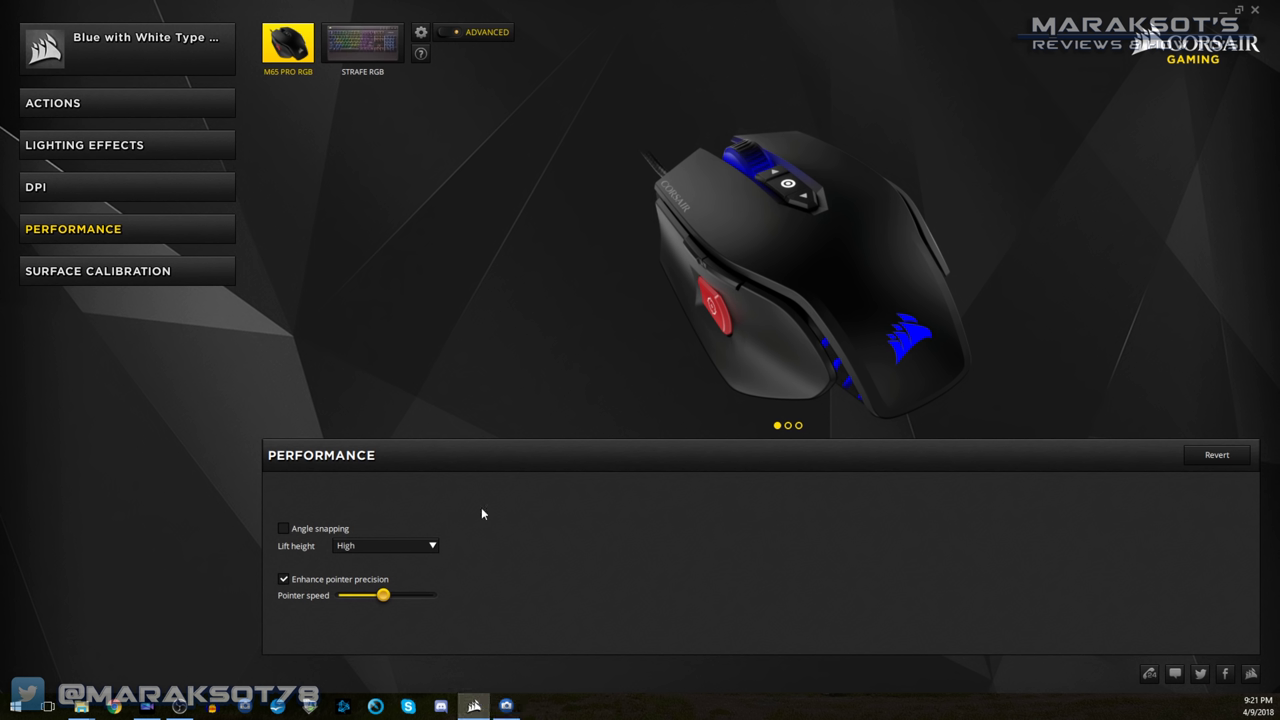
pyautogui.click(284, 579)
pyautogui.click(506, 706)
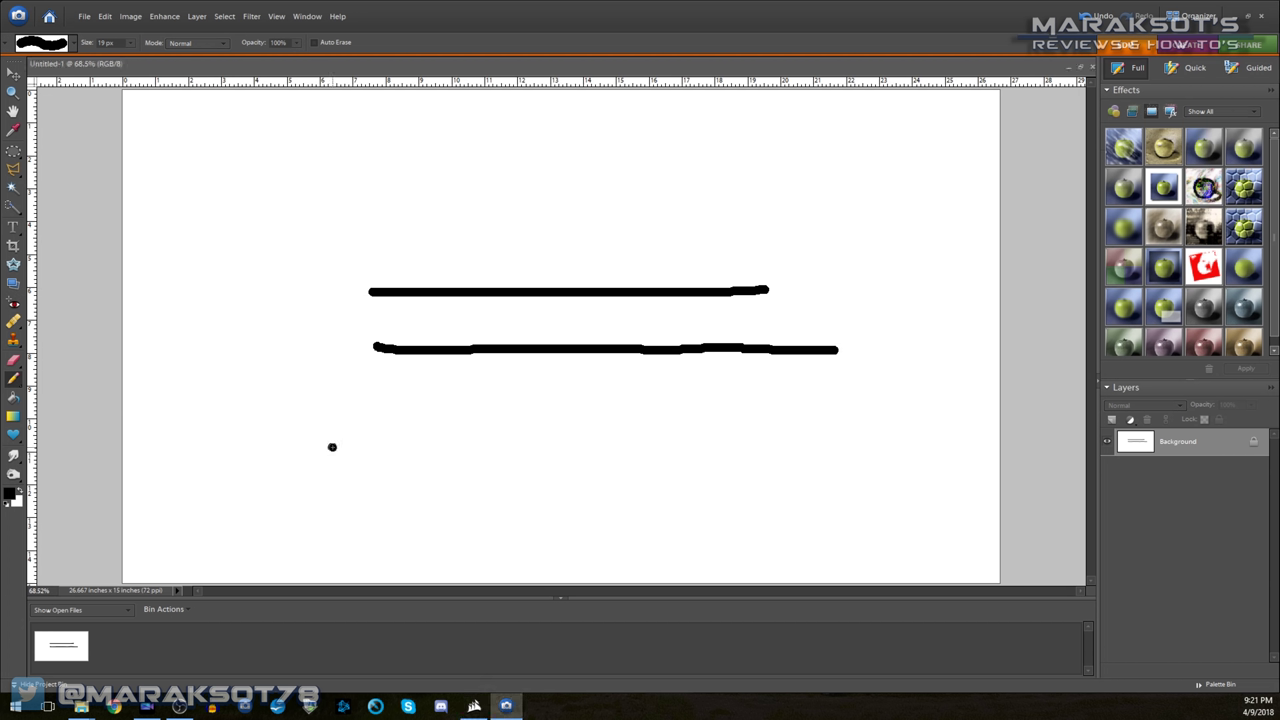
pyautogui.moveTo(332, 447); pyautogui.dragTo(733, 453)
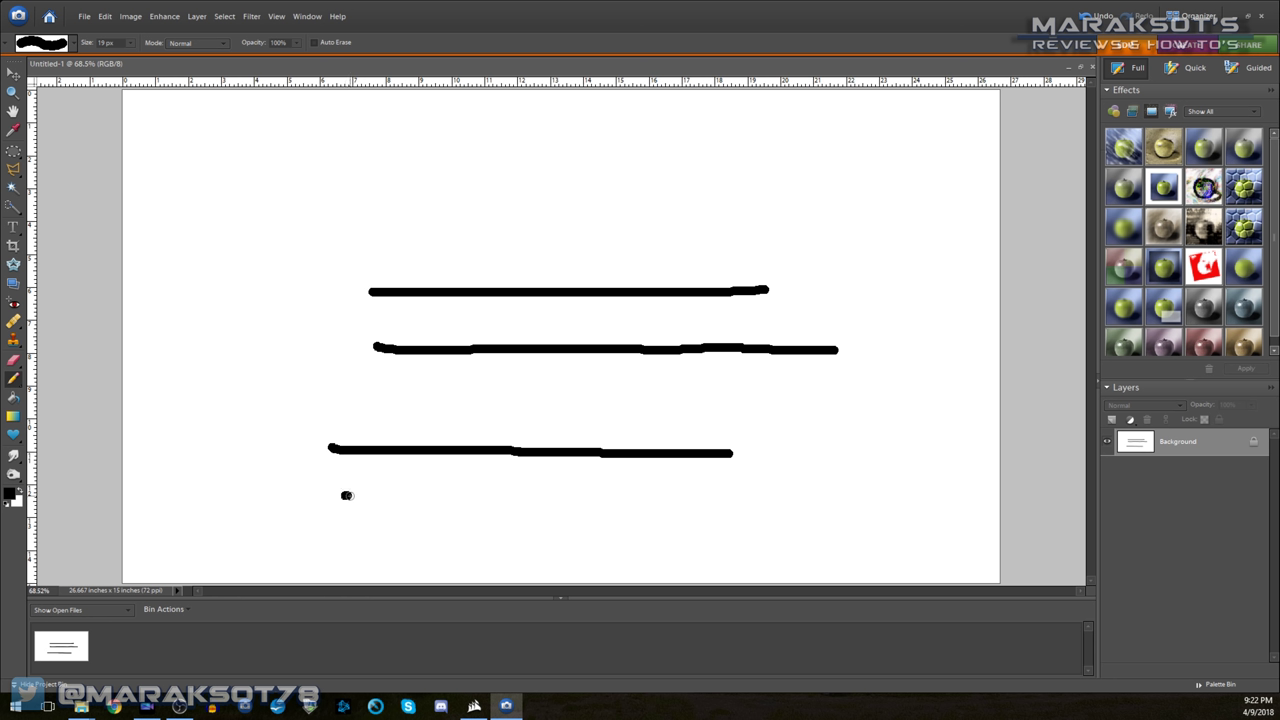
pyautogui.moveTo(346, 495); pyautogui.dragTo(397, 495)
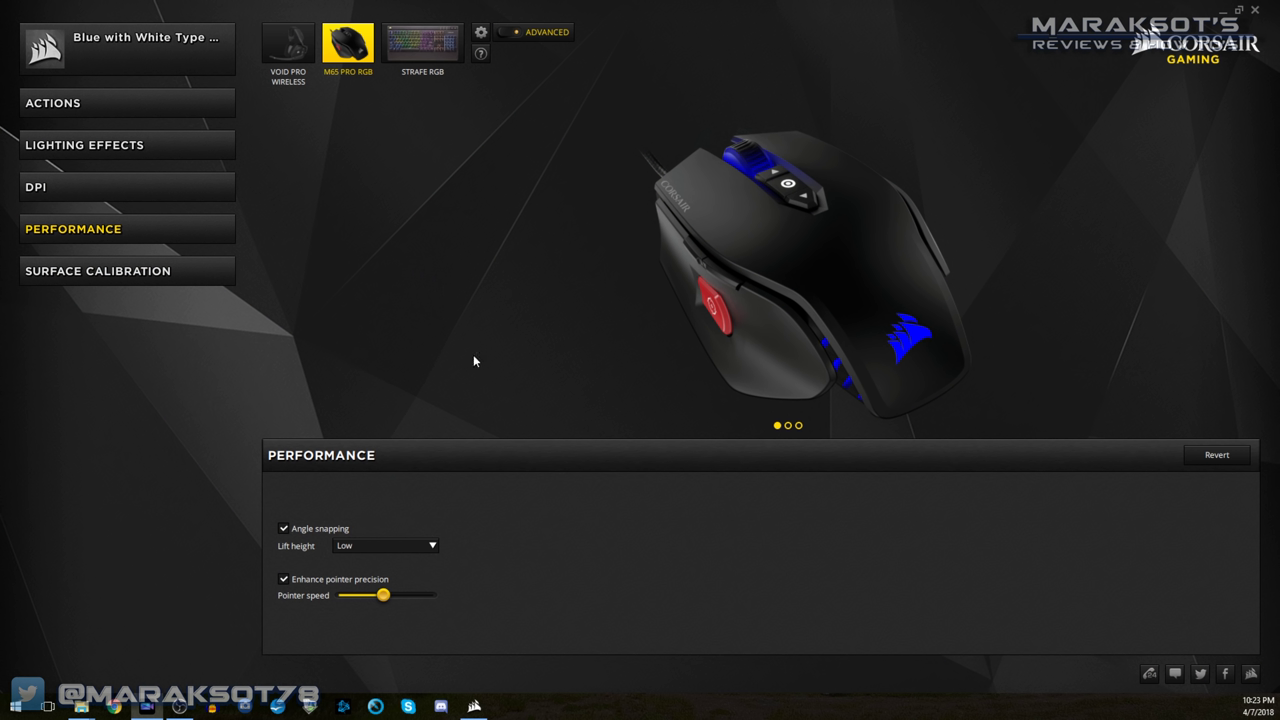
# Create a DPI profile named 'Whatever You Want!!!' and then select the Default profile.
pyautogui.click(42, 190)
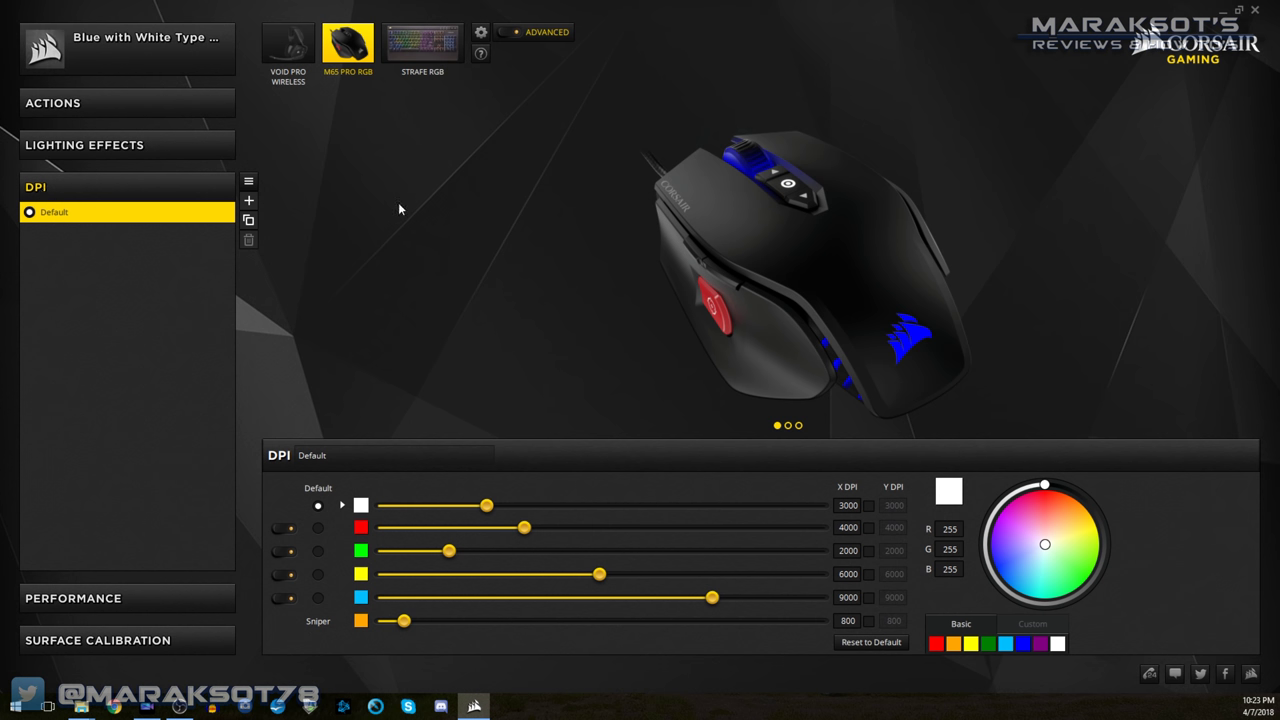
pyautogui.click(249, 201)
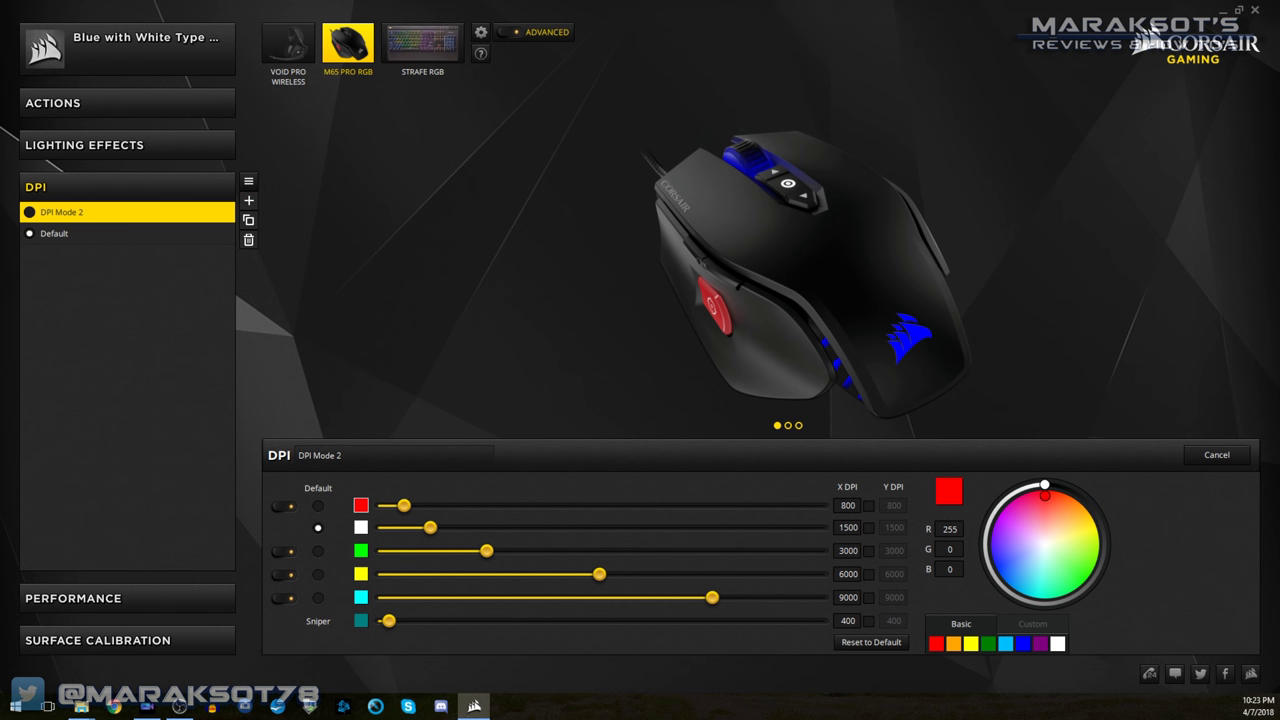
pyautogui.write('Whatever Y')
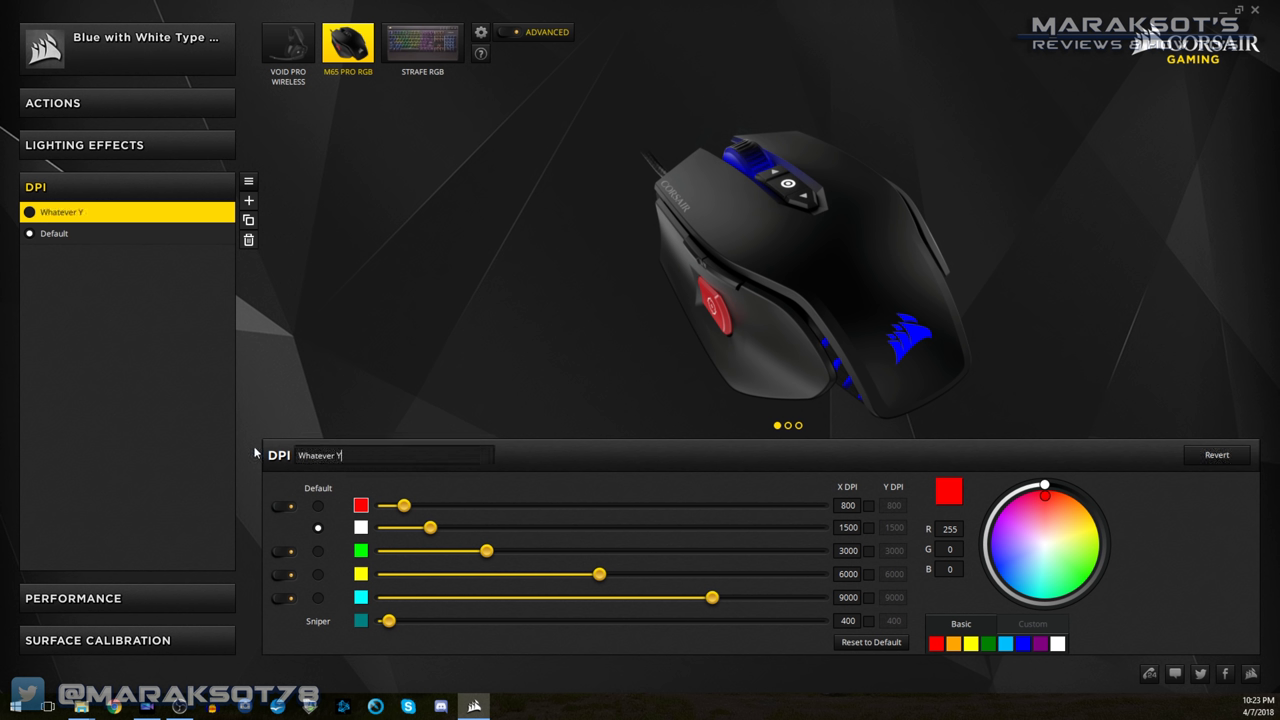
pyautogui.write('ou Want!!!')
pyautogui.click(69, 234)
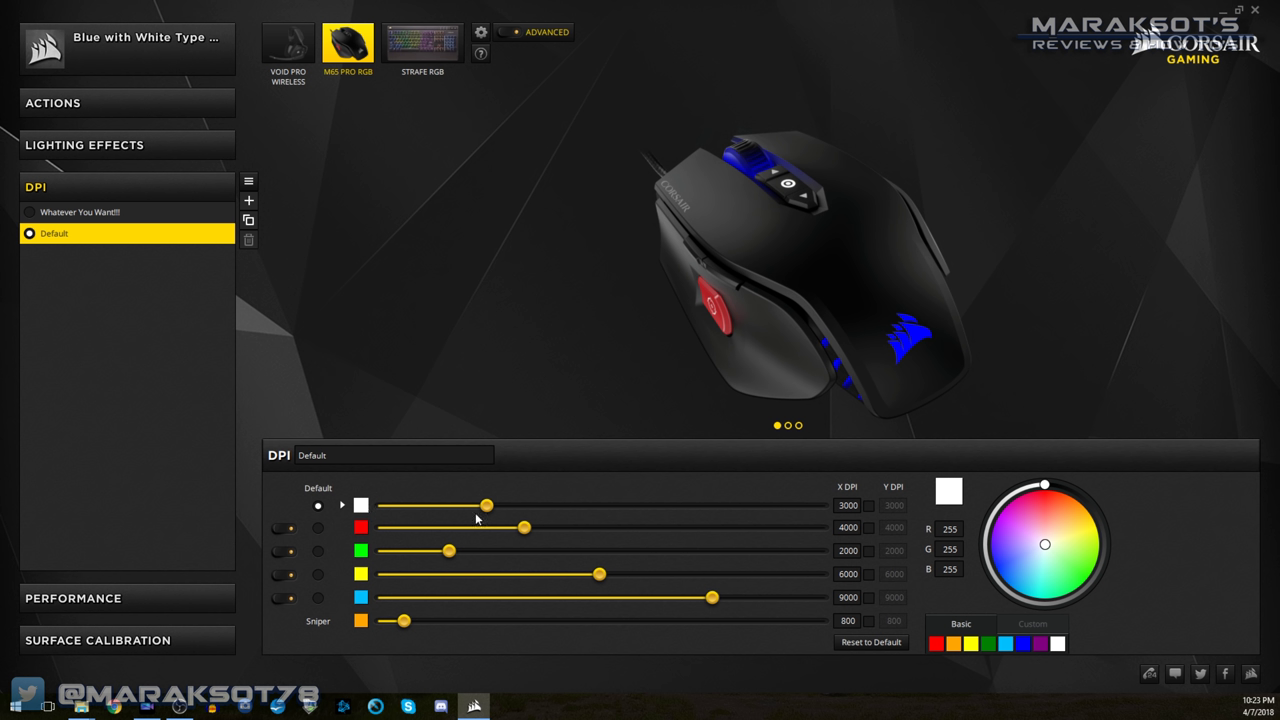
# Try several colours for DPI stage 1, leaving it white.
pyautogui.click(1006, 644)
pyautogui.click(988, 644)
pyautogui.click(936, 644)
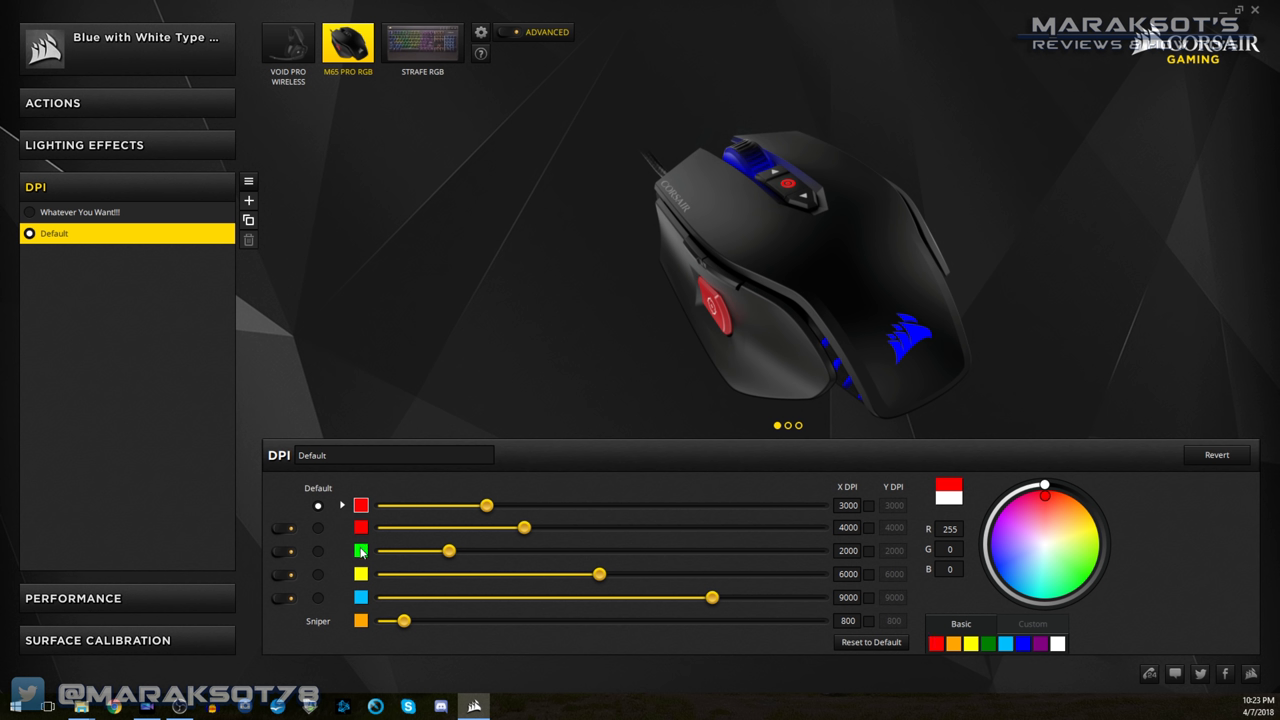
pyautogui.click(1060, 646)
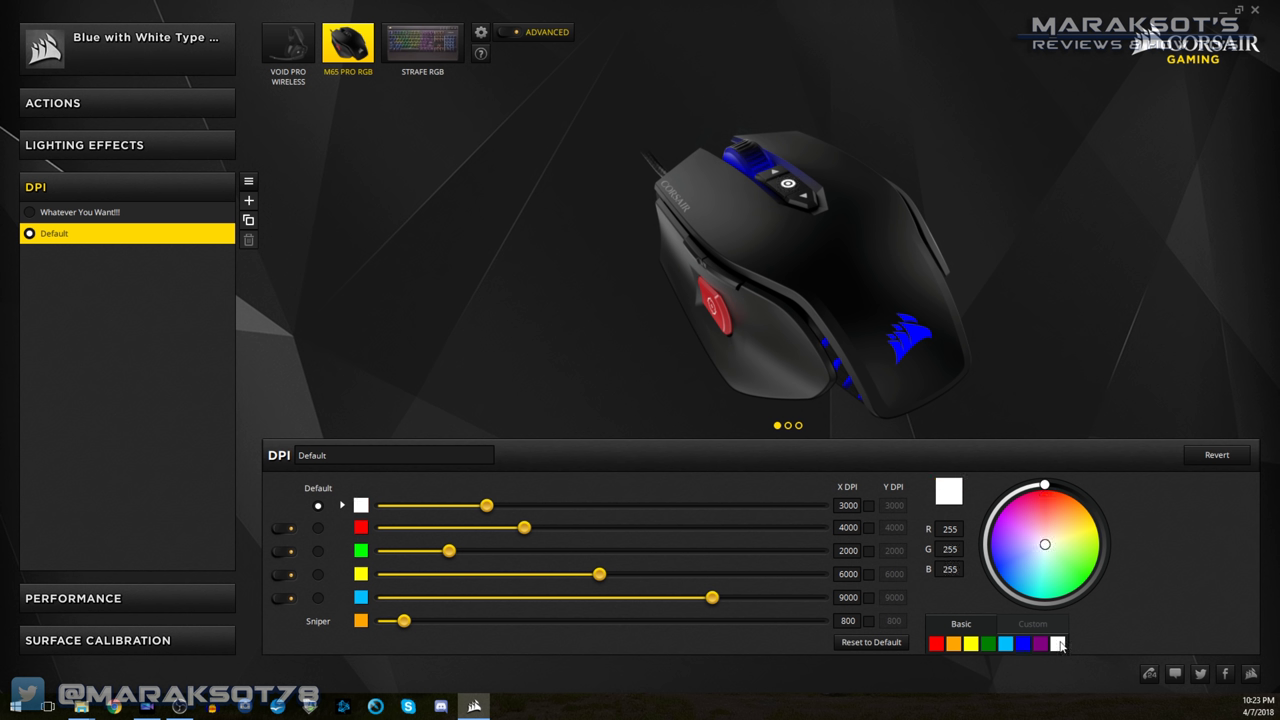
# Enable separate X/Y DPI for stage 1 and set its X DPI to 12000.
pyautogui.click(869, 506)
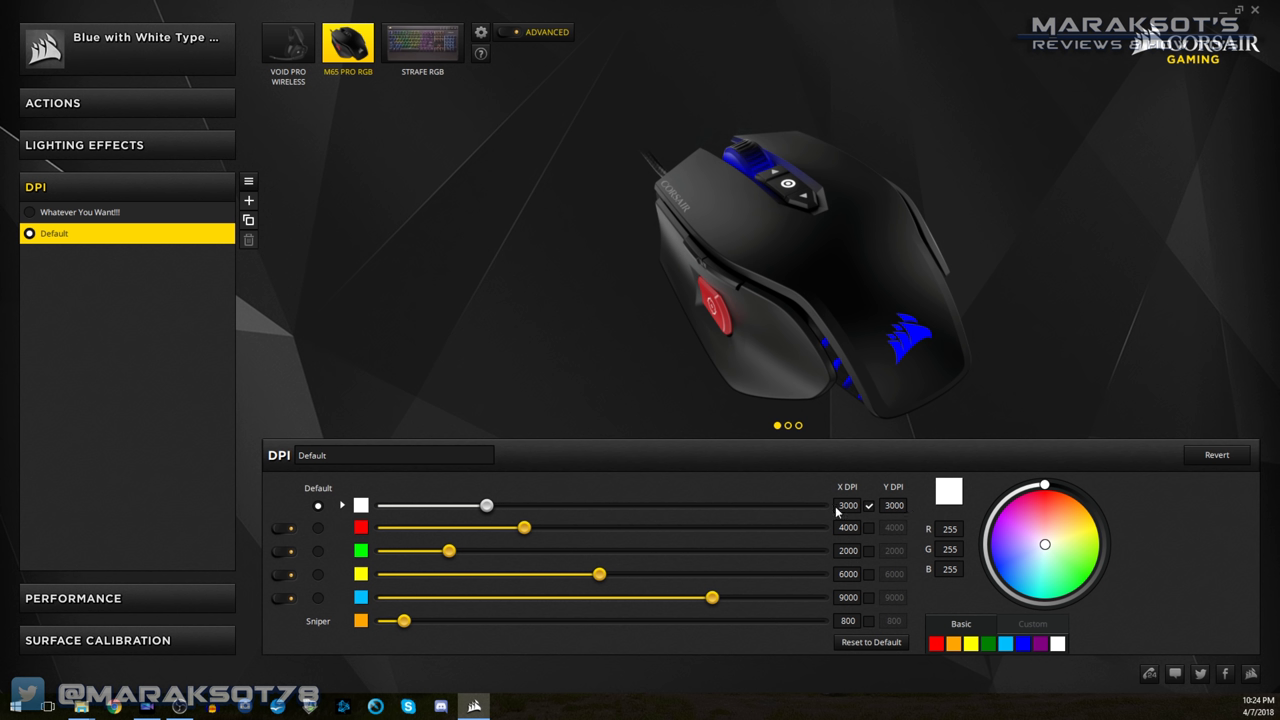
pyautogui.click(866, 506)
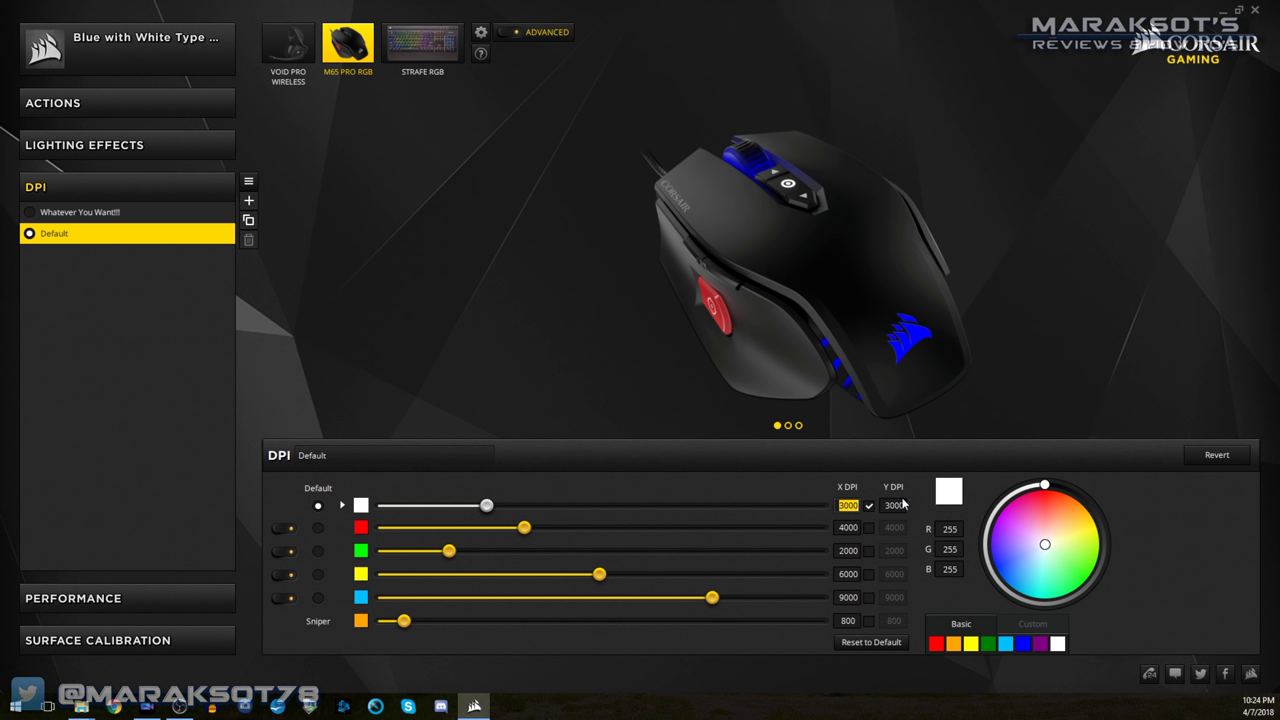
pyautogui.press('Tab')
pyautogui.write('4000')
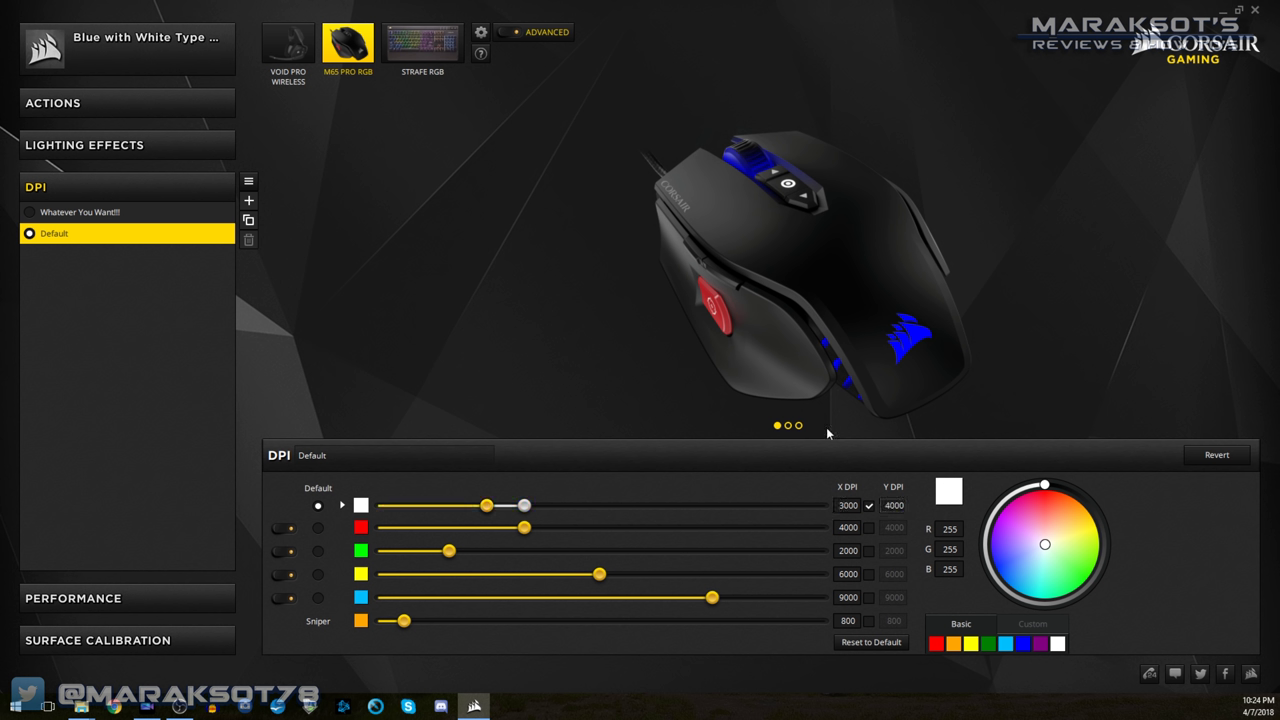
pyautogui.write('12')
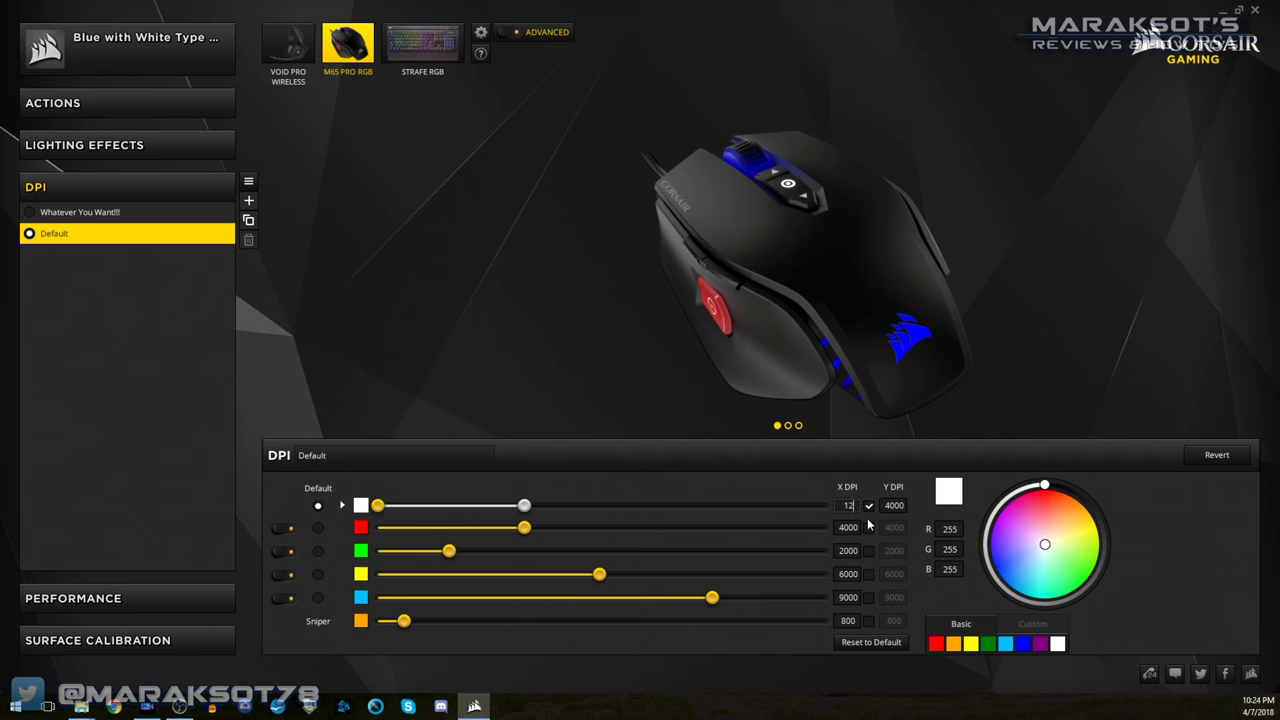
pyautogui.write('000')
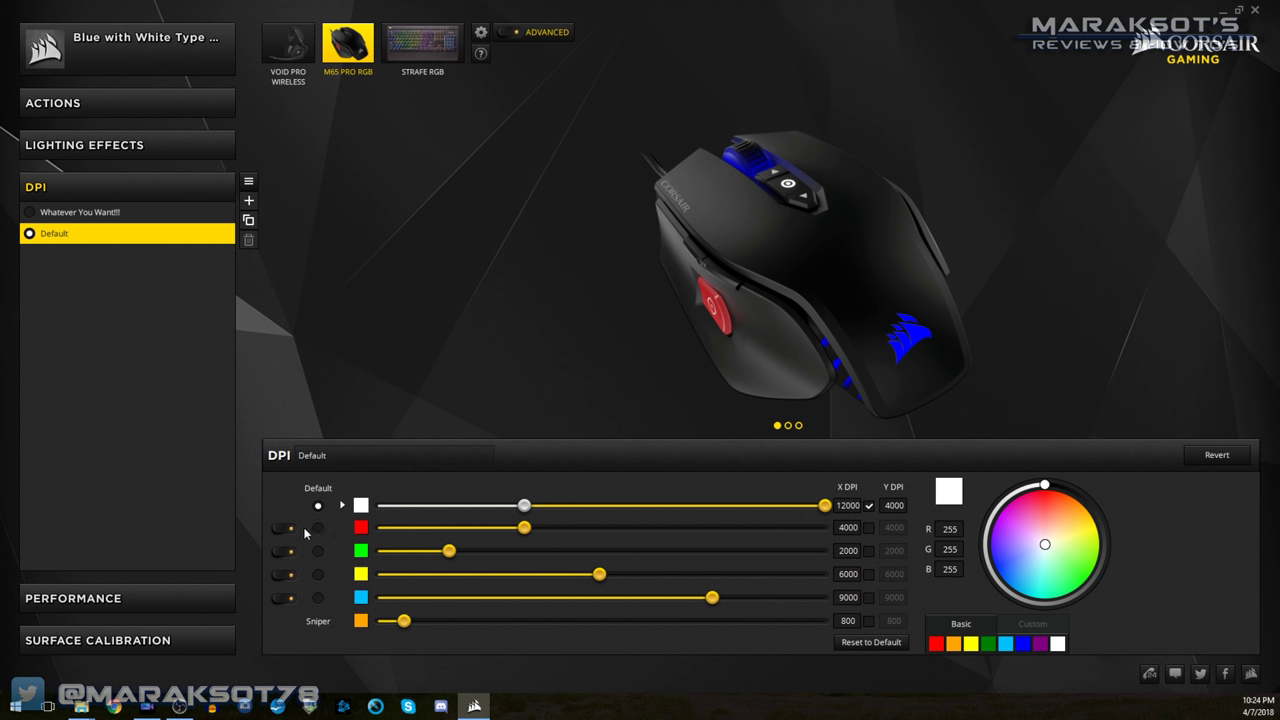
# Choose the default DPI stage and switch off the green and red stages.
pyautogui.click(318, 528)
pyautogui.click(318, 551)
pyautogui.click(318, 574)
pyautogui.click(278, 555)
pyautogui.click(280, 529)
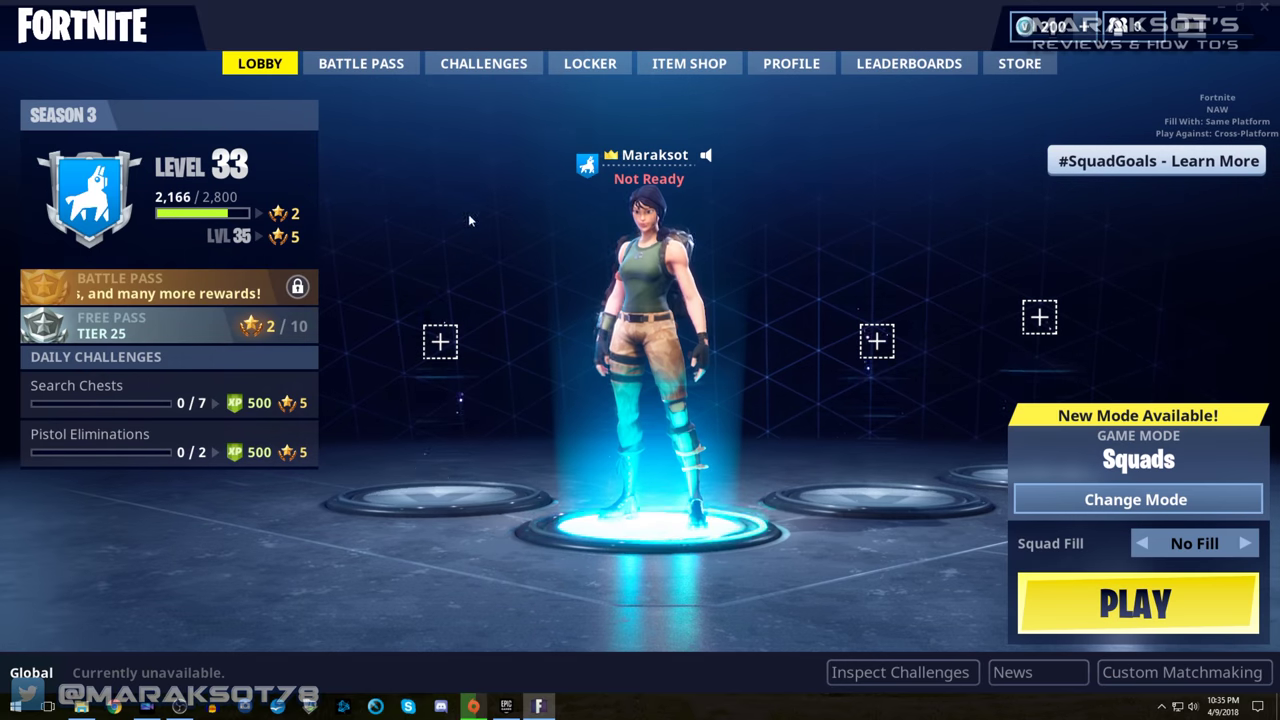
# Lower Fortnite's Mouse ADS Sensitivity to .22 and Mouse Scope Sensitivity to .36.
pyautogui.press('Escape')
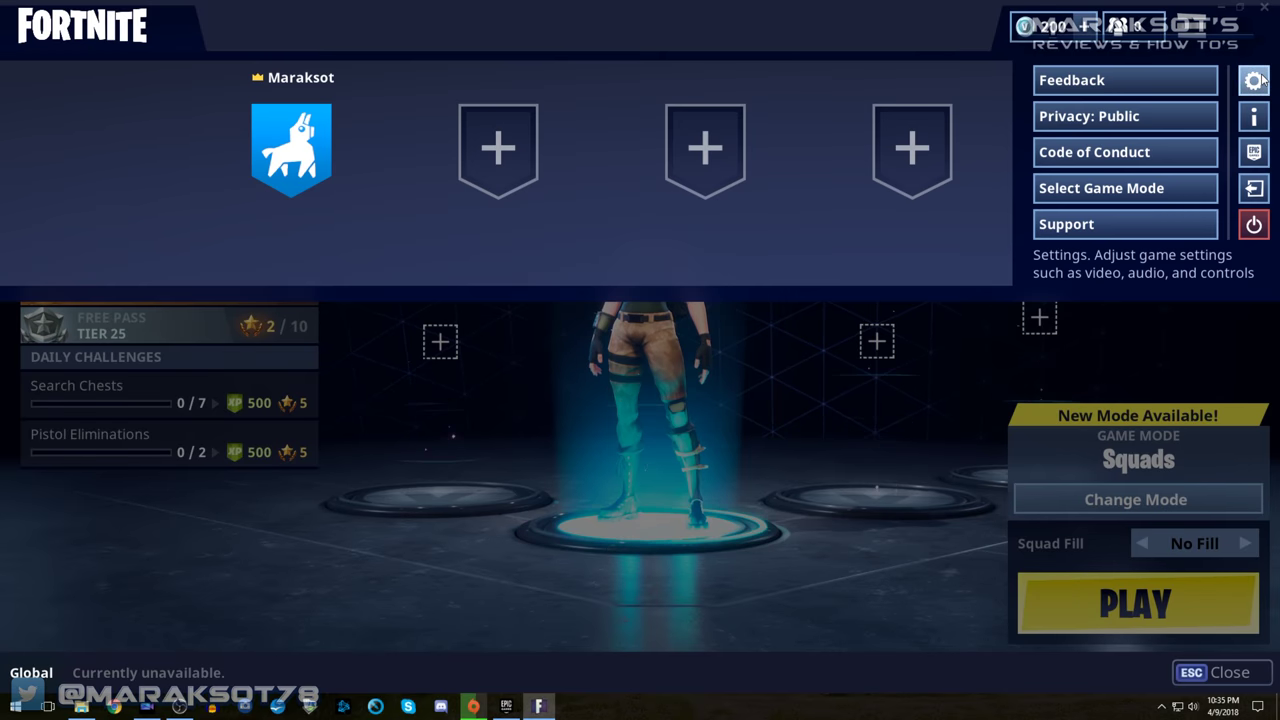
pyautogui.click(1251, 77)
pyautogui.click(485, 24)
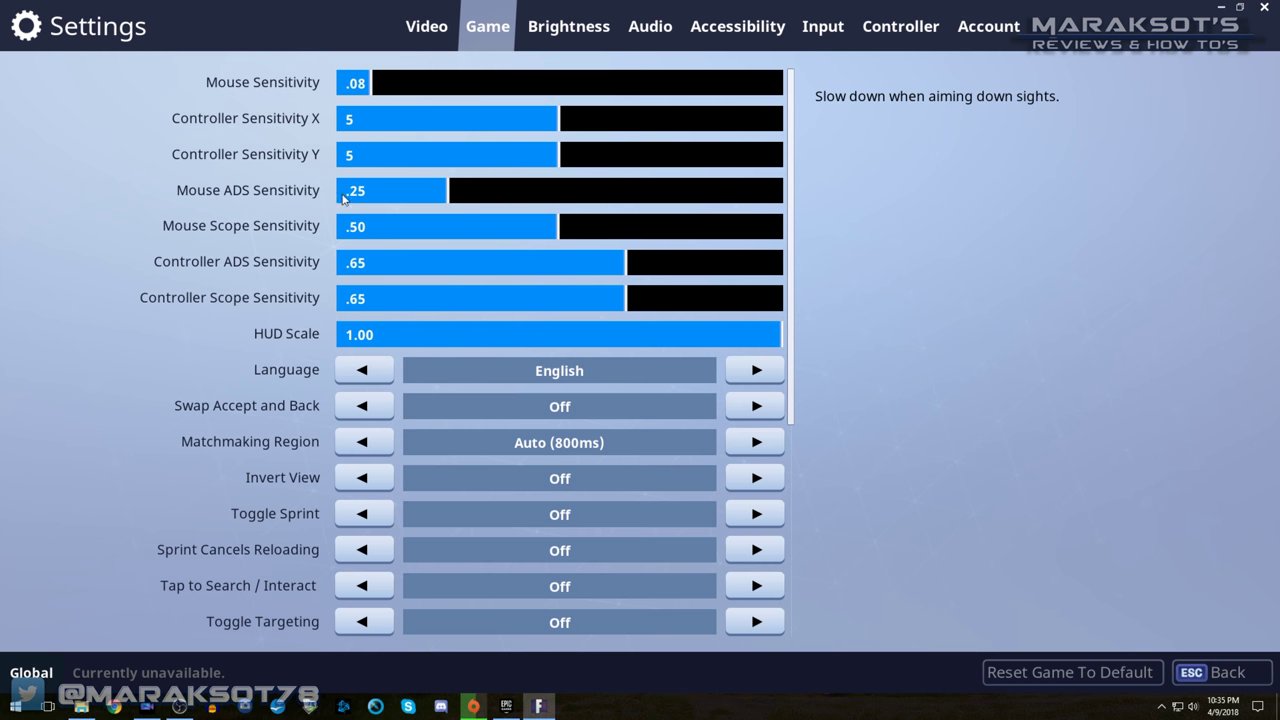
pyautogui.moveTo(455, 191); pyautogui.dragTo(423, 193)
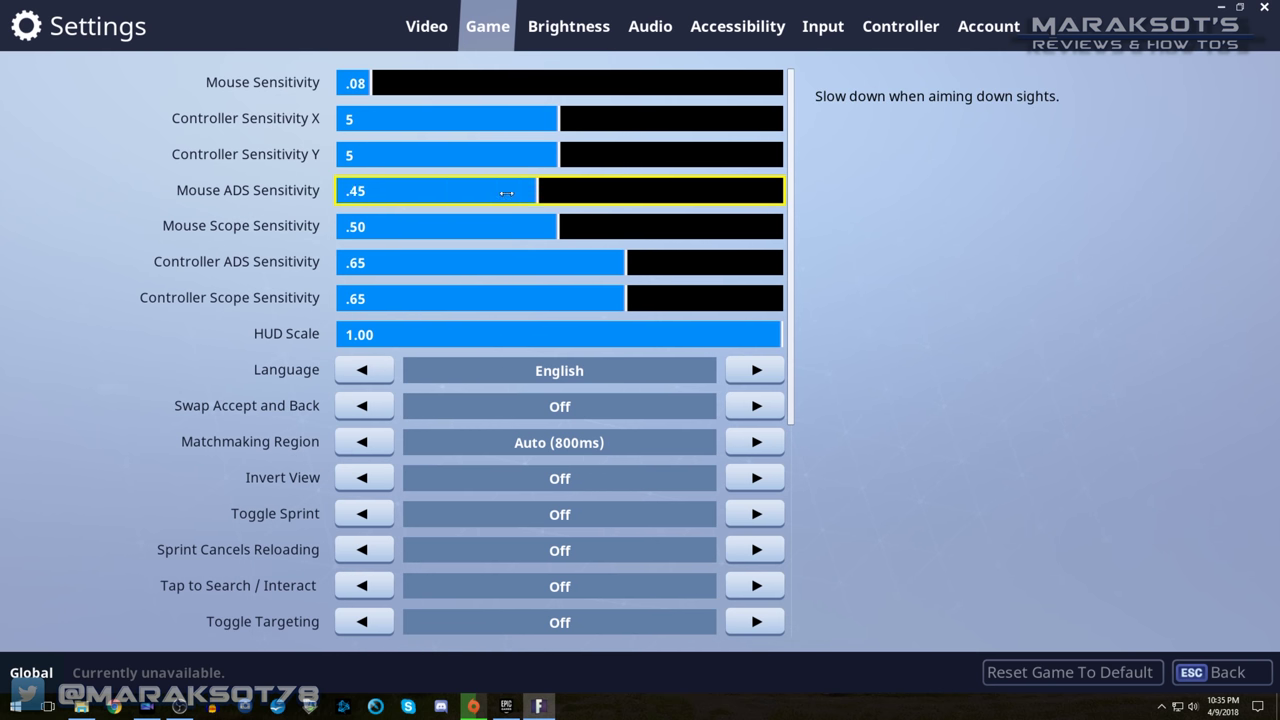
pyautogui.moveTo(506, 192); pyautogui.dragTo(432, 192)
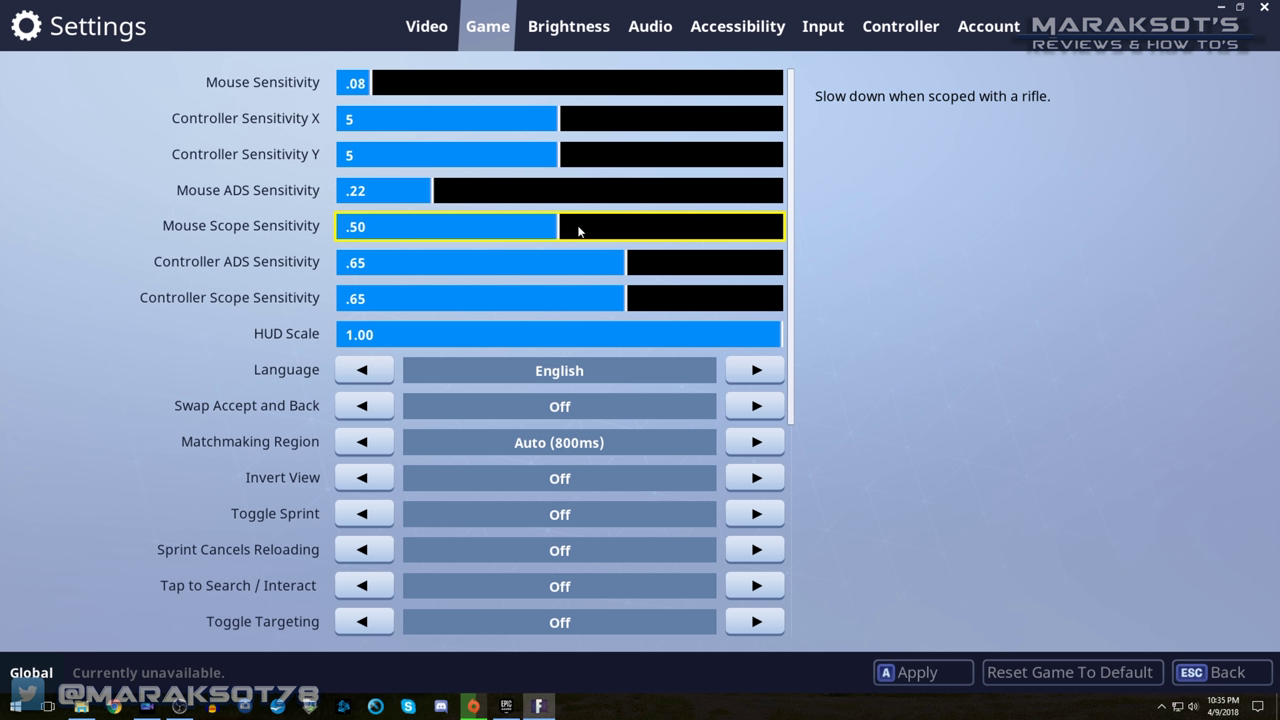
pyautogui.moveTo(557, 227)
pyautogui.mouseDown()
pyautogui.moveTo(495, 229)
pyautogui.moveTo(528, 227)
pyautogui.mouseUp()
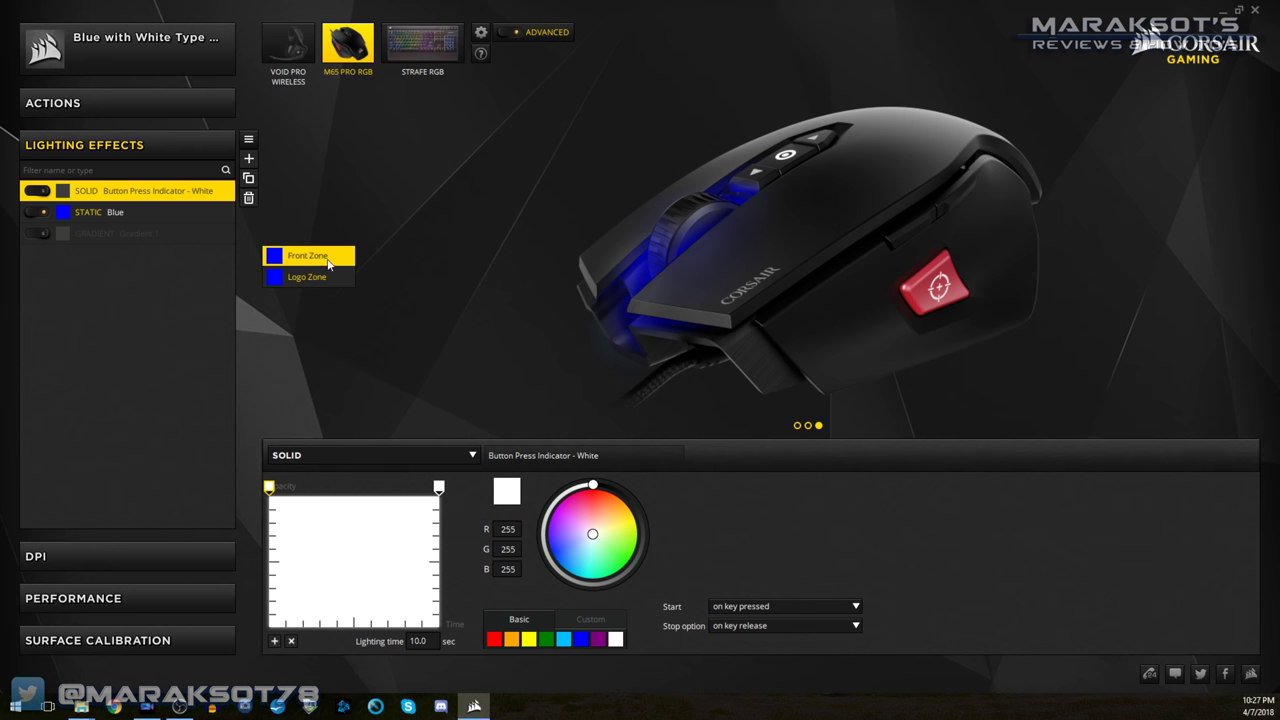
# Add the Logo Zone to the white Button Press Indicator solid effect.
pyautogui.click(337, 282)
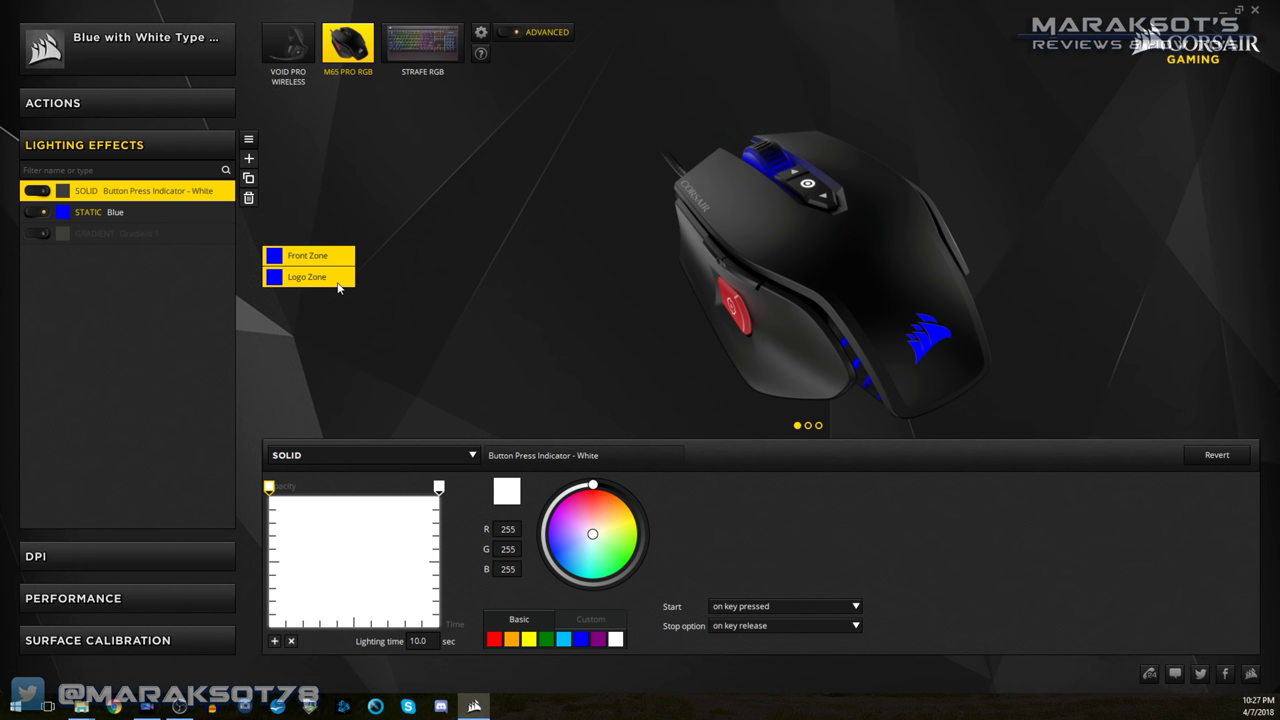
# Create a new Static lighting effect named 'Button Press Indicator - White'.
pyautogui.click(248, 197)
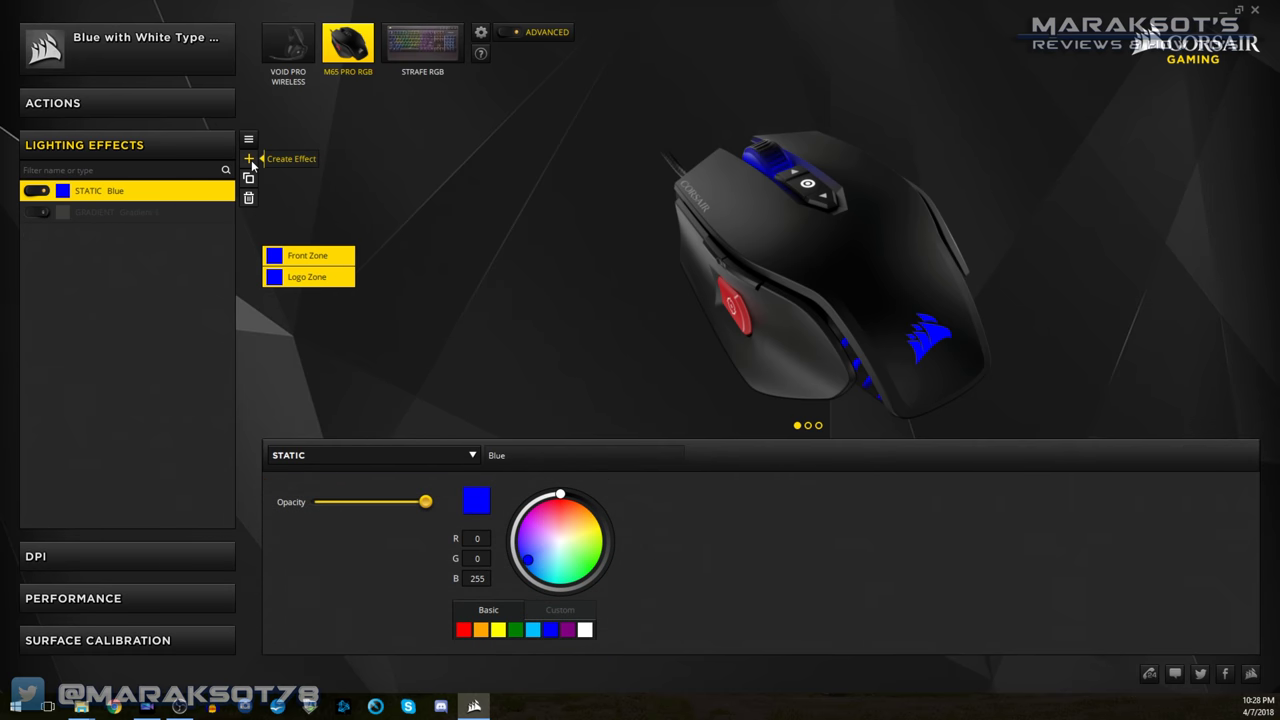
pyautogui.click(249, 159)
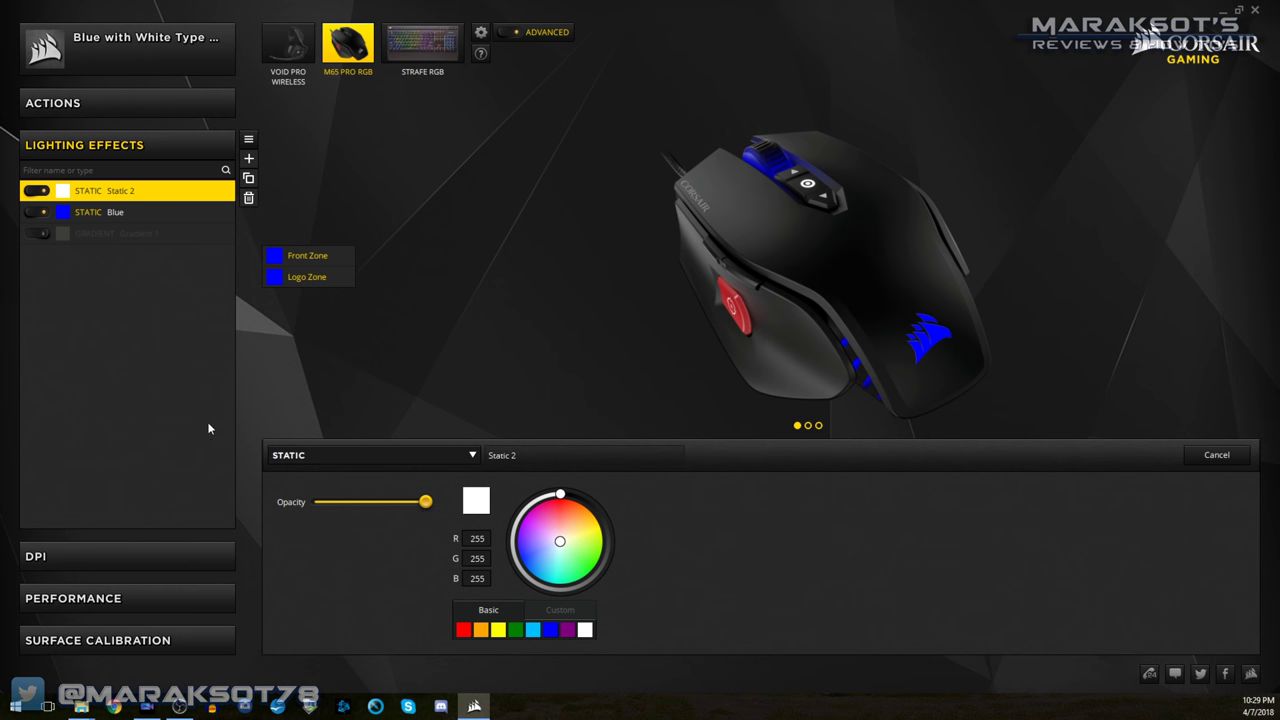
pyautogui.click(307, 458)
pyautogui.click(318, 460)
pyautogui.click(466, 460)
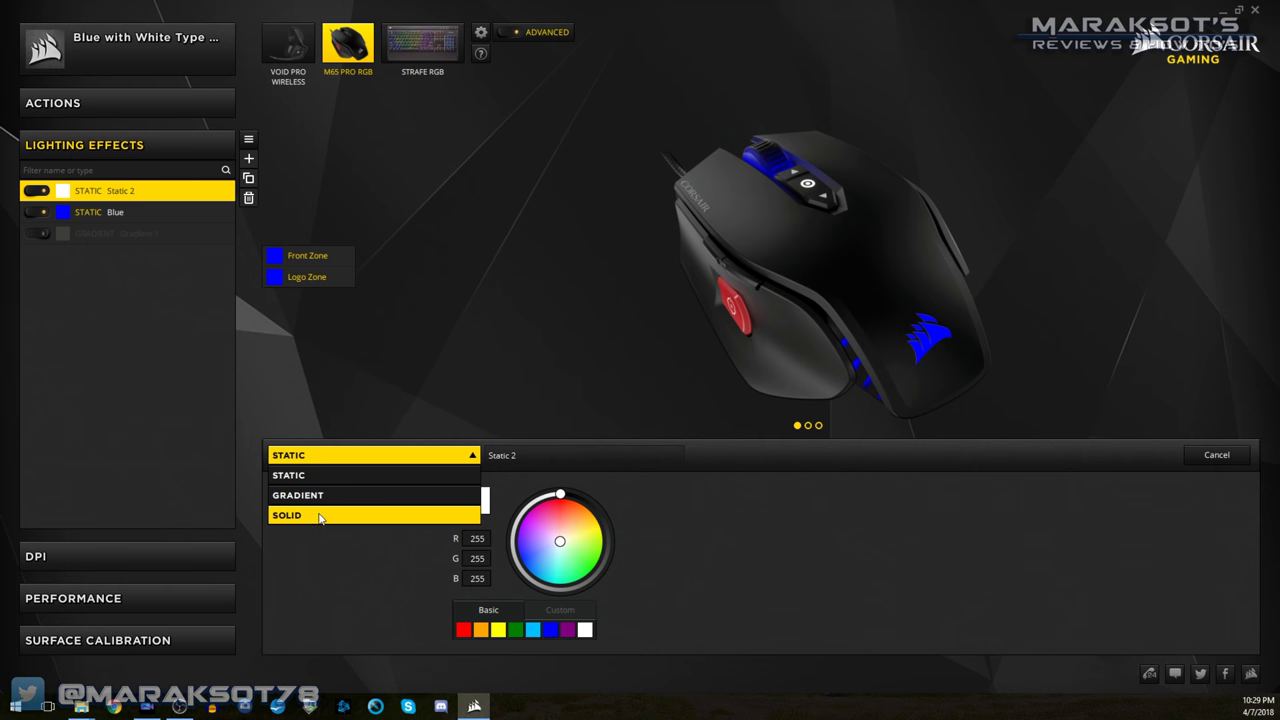
pyautogui.click(311, 481)
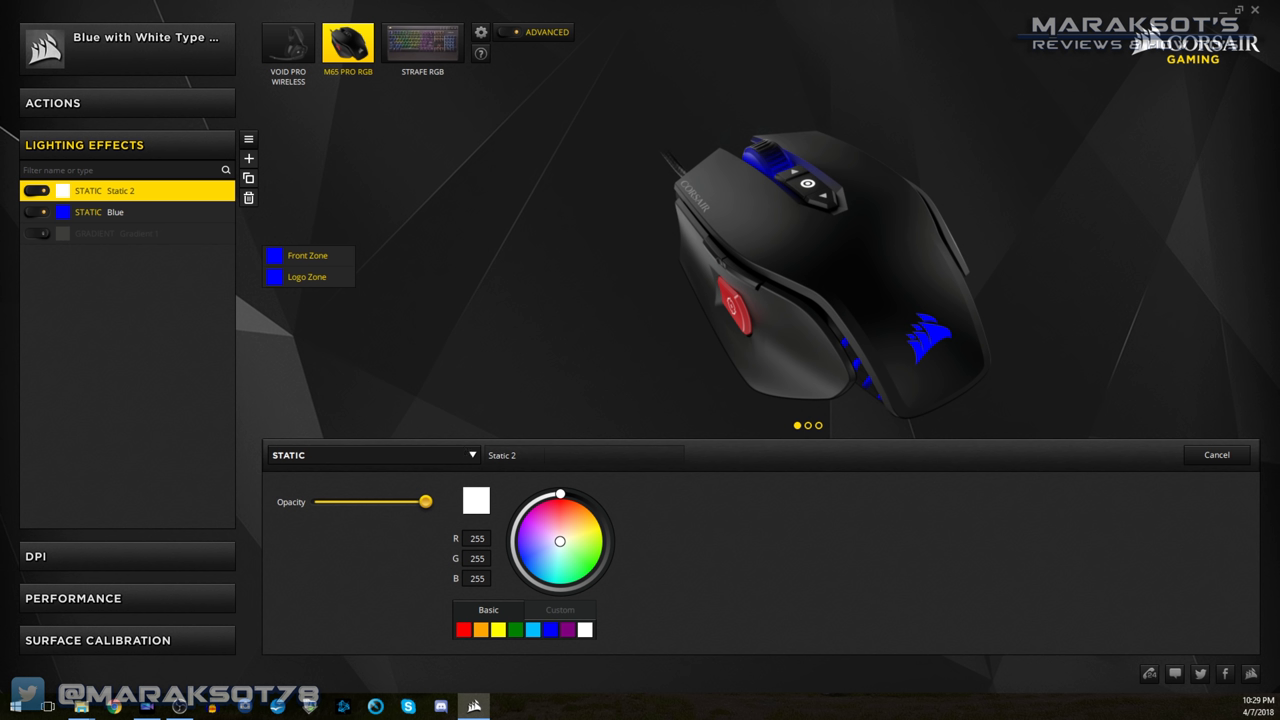
pyautogui.click(502, 455)
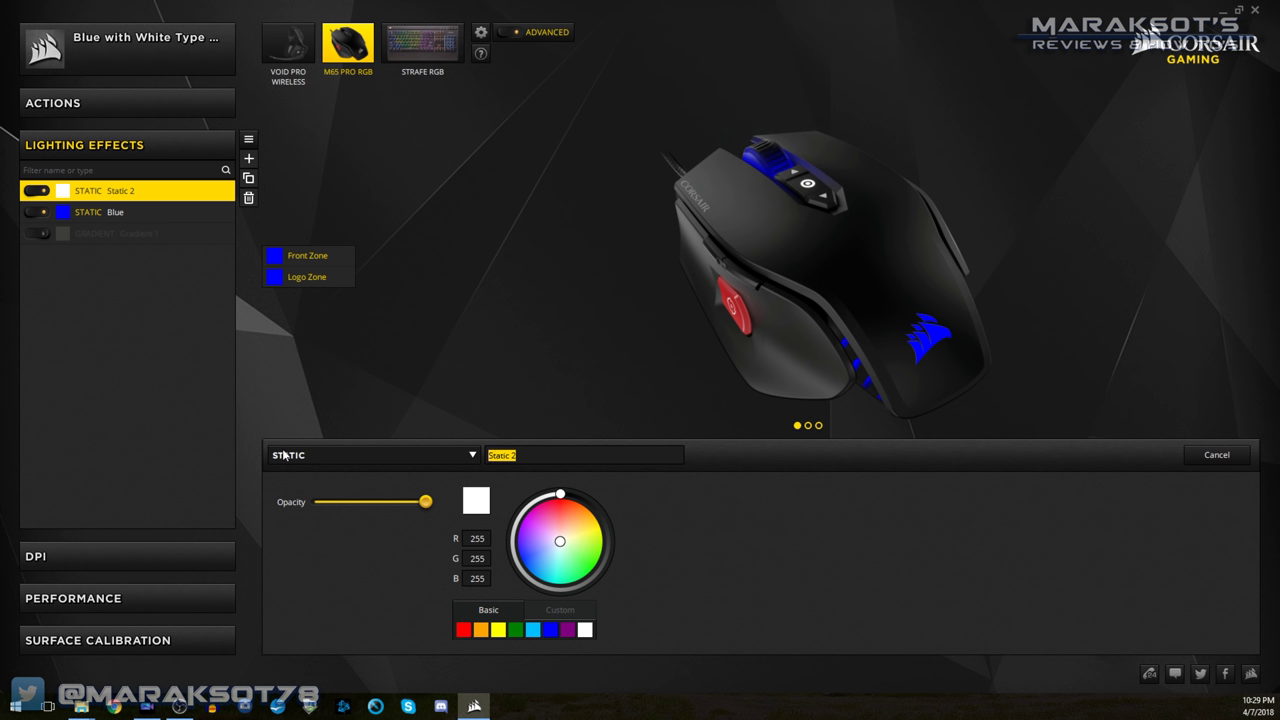
pyautogui.write('Button Press Indicator - White')
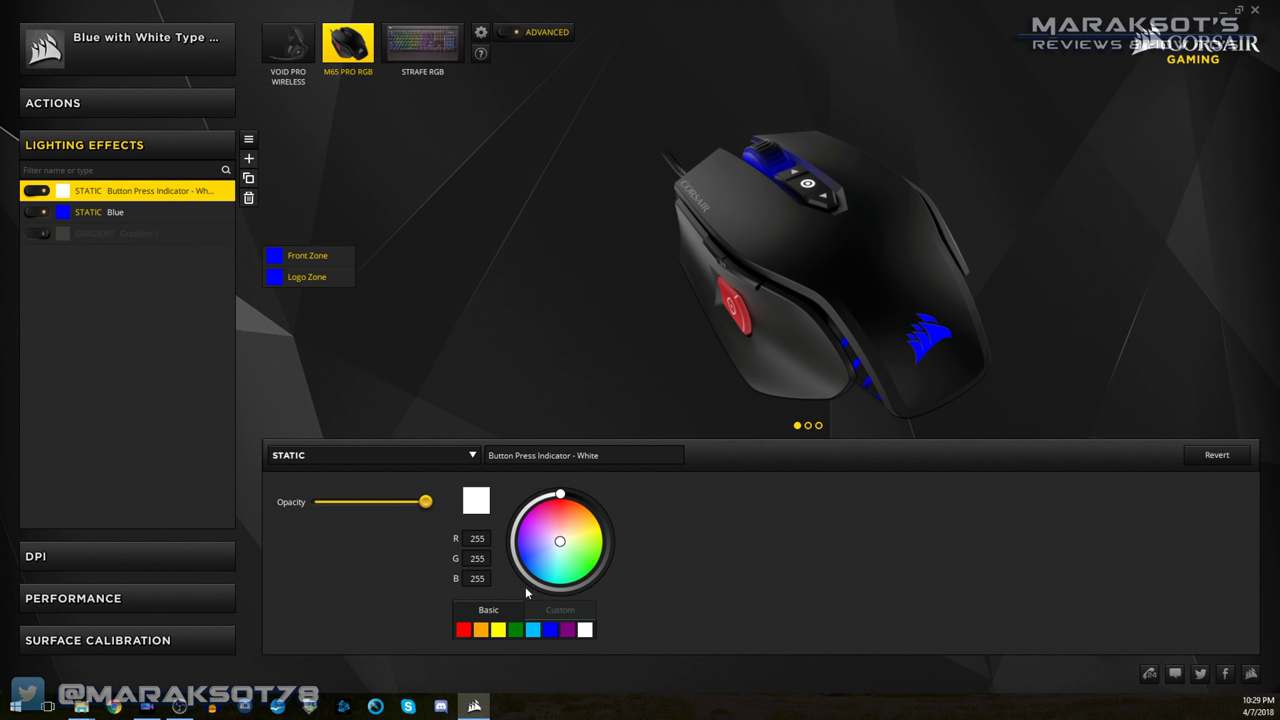
# Set the effect colour to white and adjust its opacity.
pyautogui.click(464, 630)
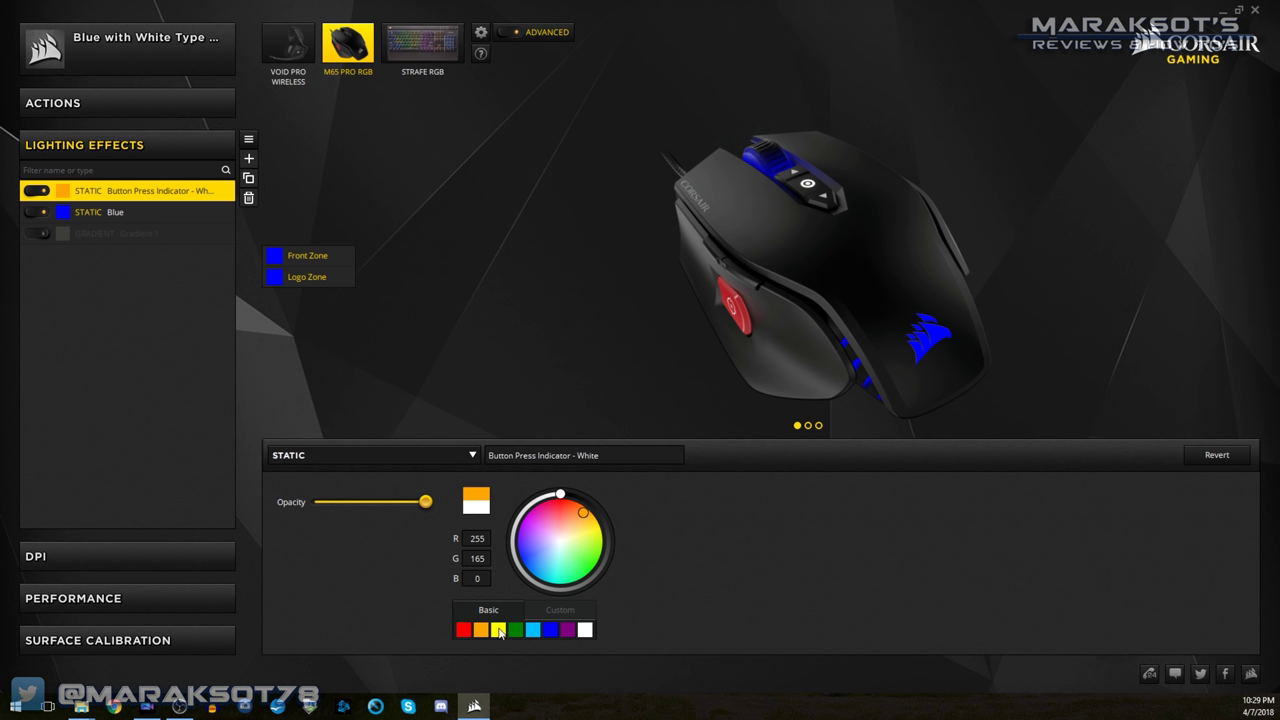
pyautogui.click(499, 630)
pyautogui.click(533, 630)
pyautogui.click(550, 630)
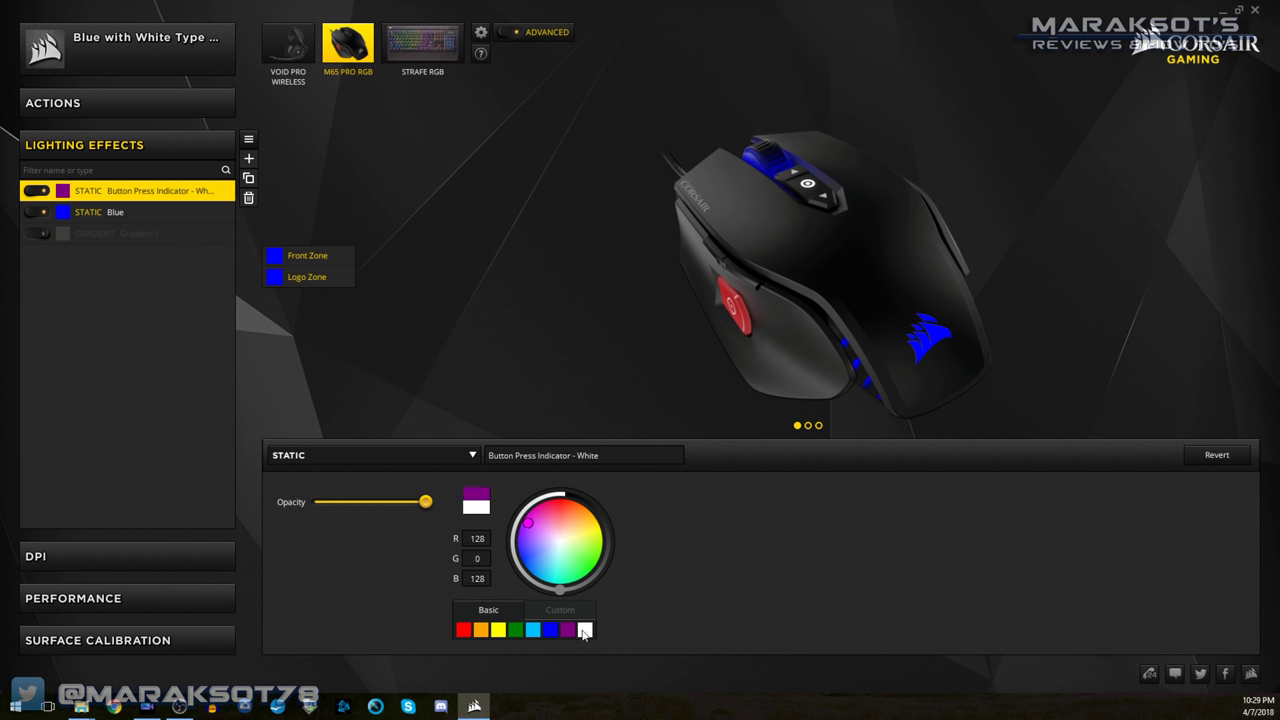
pyautogui.click(584, 630)
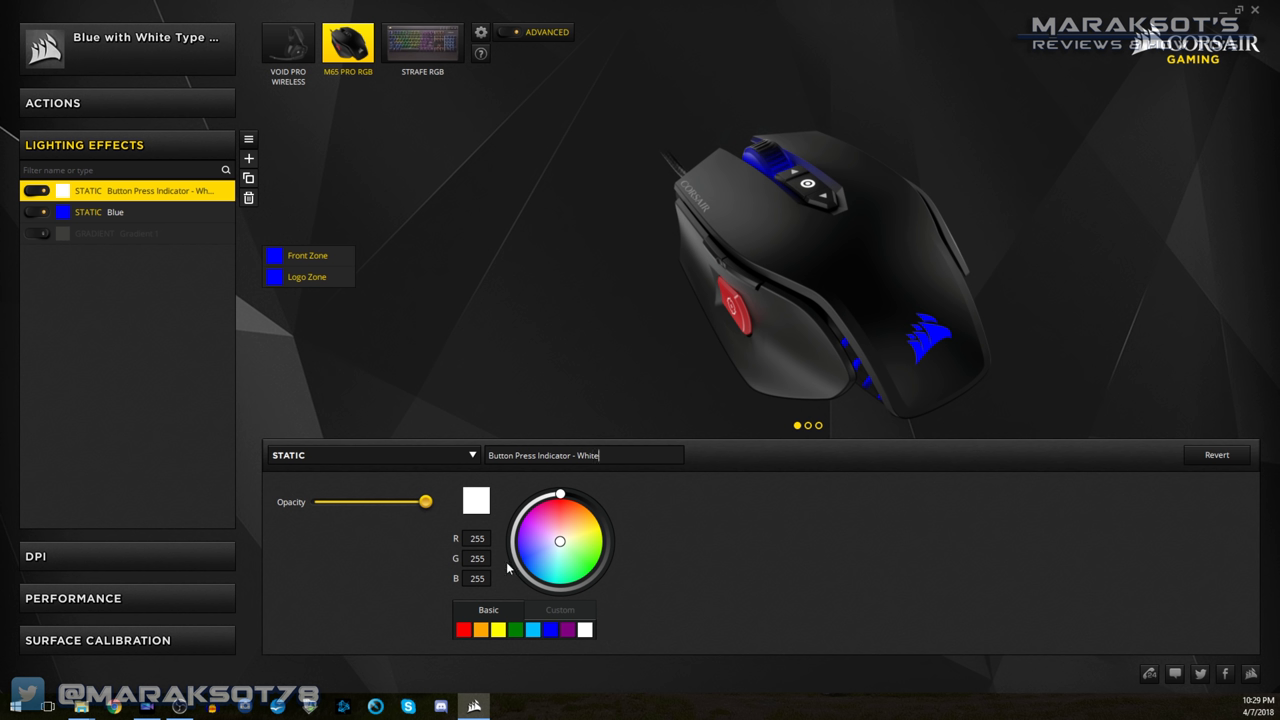
pyautogui.moveTo(426, 502)
pyautogui.mouseDown()
pyautogui.moveTo(337, 503)
pyautogui.moveTo(428, 503)
pyautogui.mouseUp()
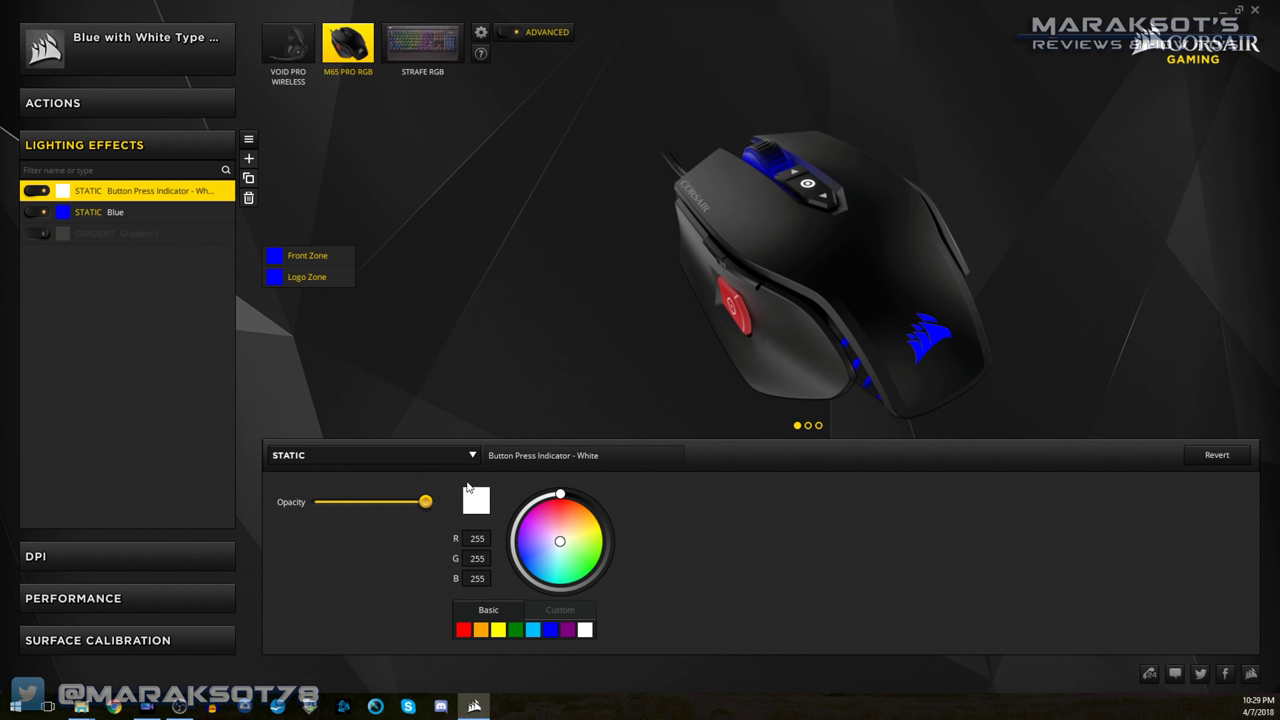
# Assign the effect to the Front Zone only, leaving the Logo Zone off.
pyautogui.click(309, 256)
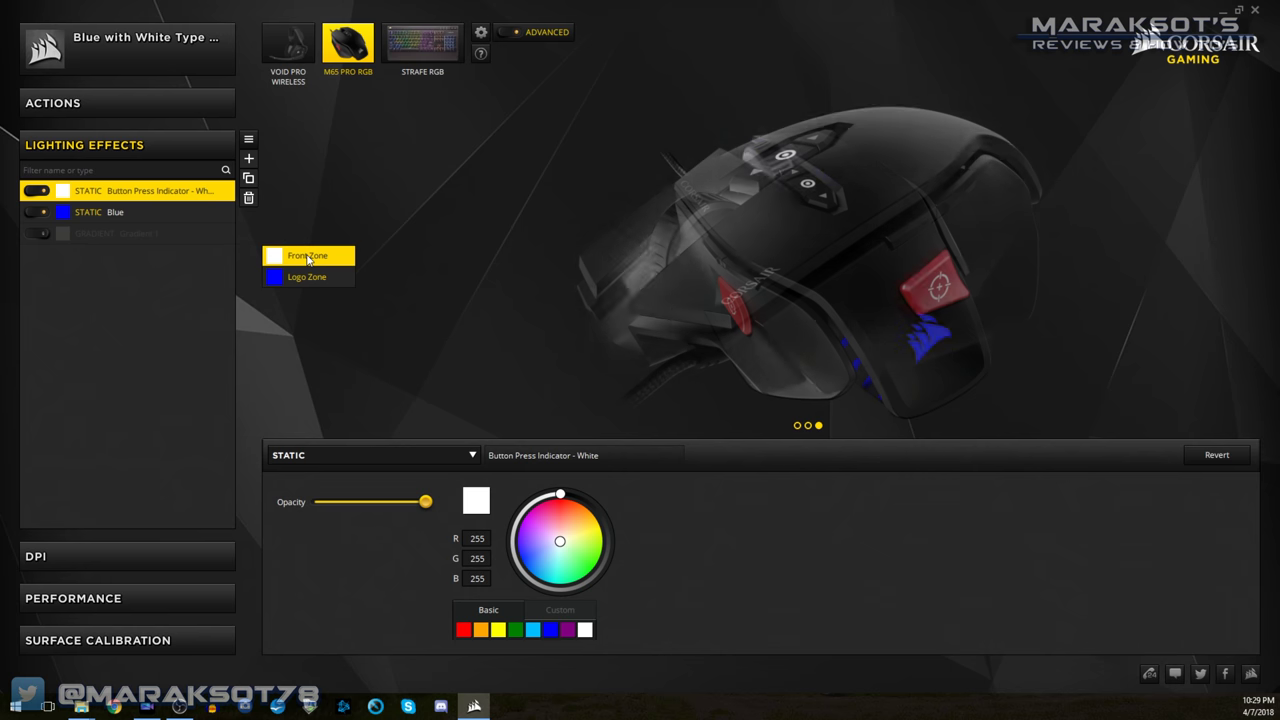
pyautogui.click(320, 282)
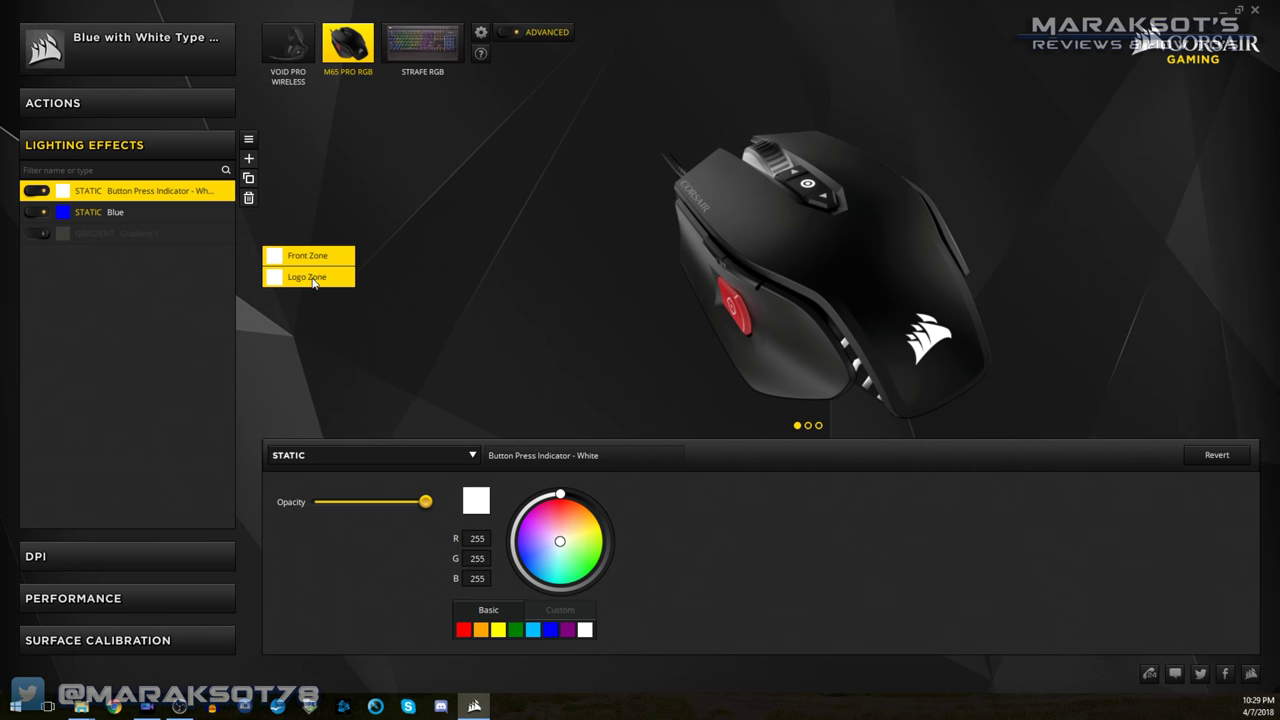
pyautogui.click(313, 280)
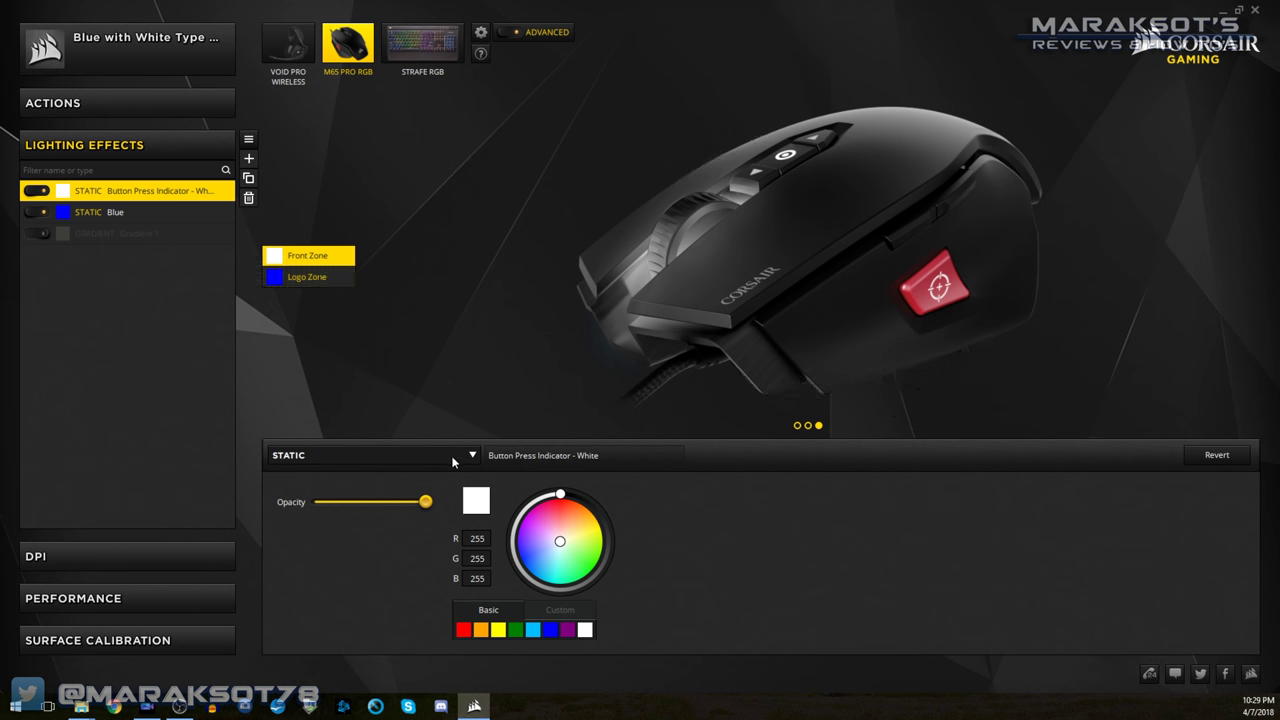
# Change the effect type to Solid and add a red lighting object to its timeline.
pyautogui.click(470, 456)
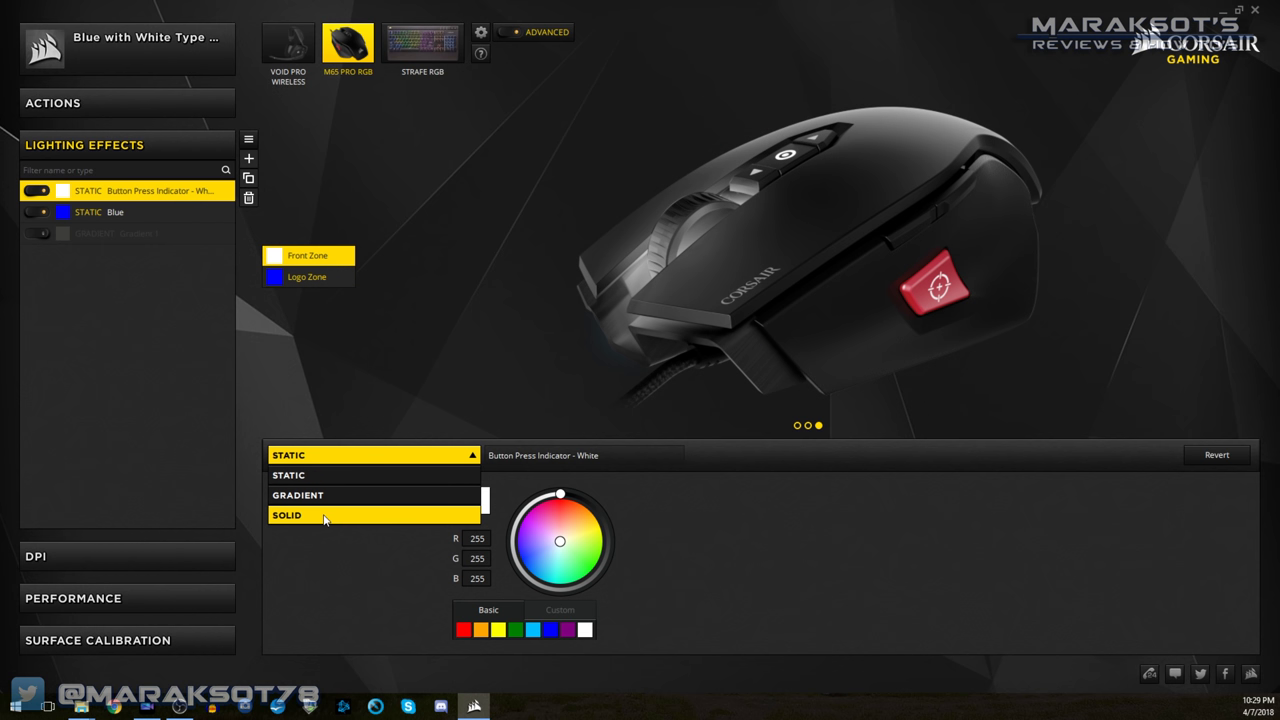
pyautogui.click(324, 517)
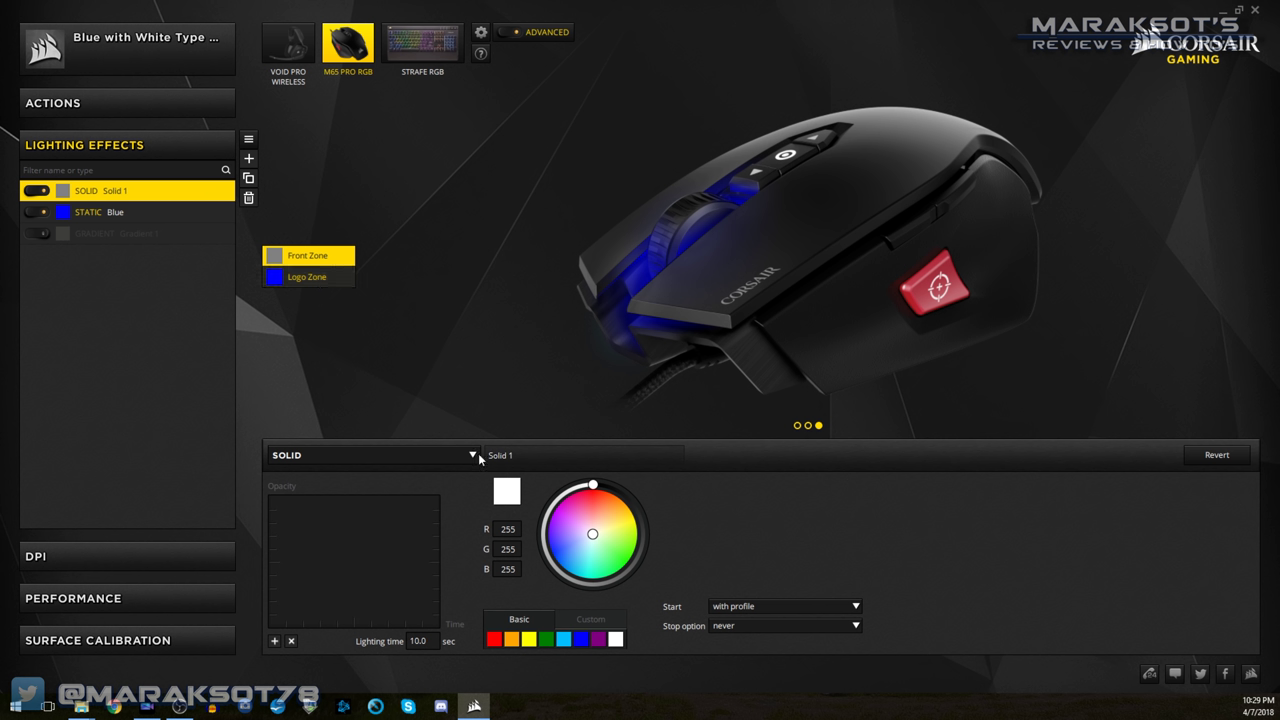
pyautogui.click(275, 642)
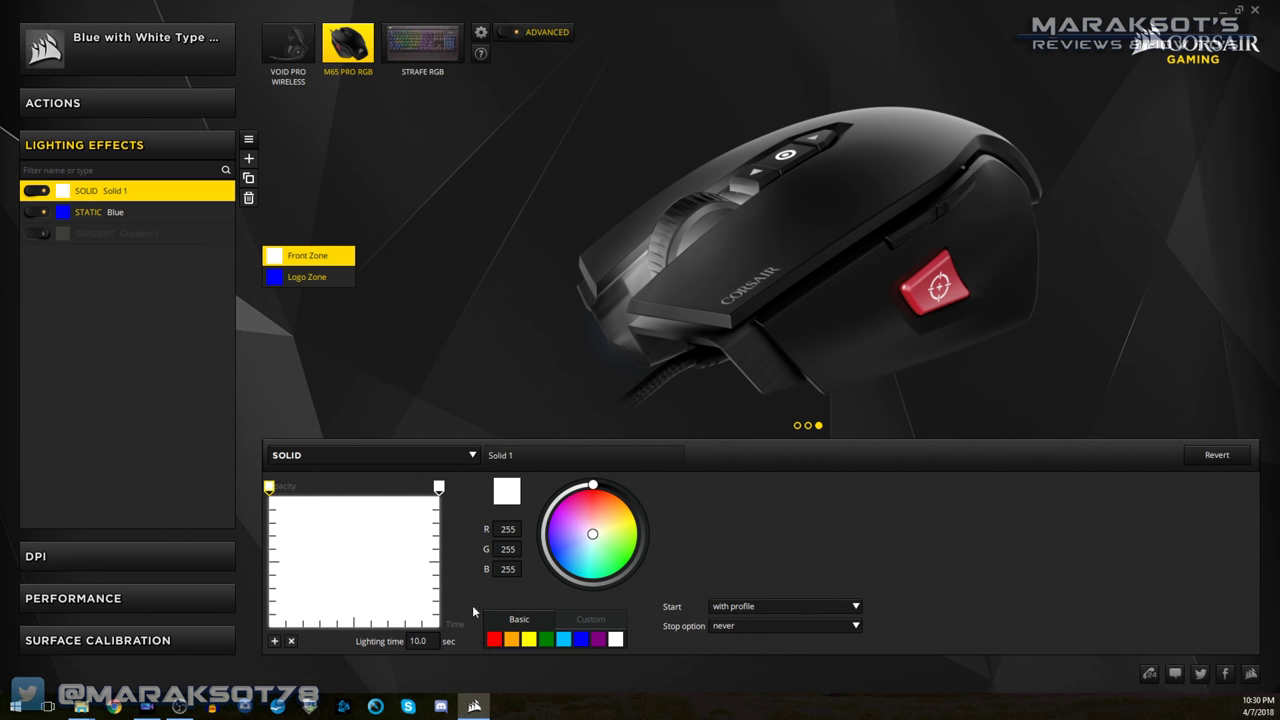
pyautogui.click(494, 639)
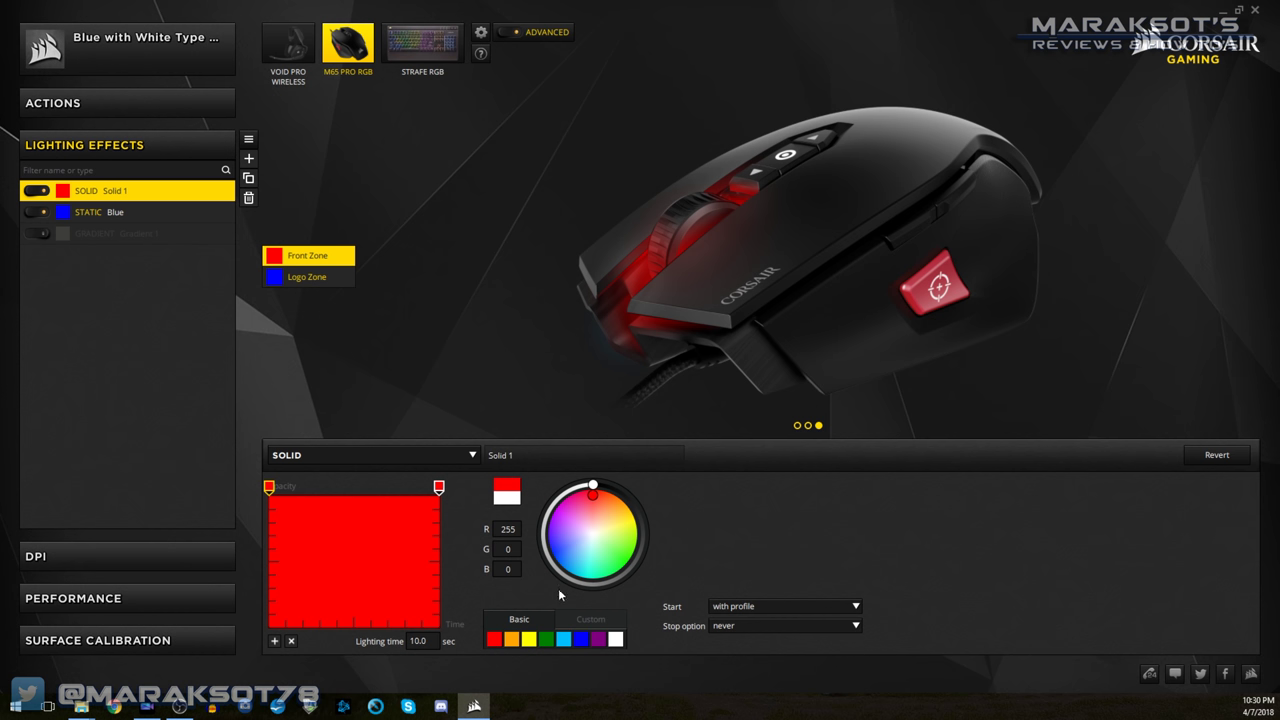
# Make Solid 1 start on key press, stop on key release, and glow white.
pyautogui.click(855, 610)
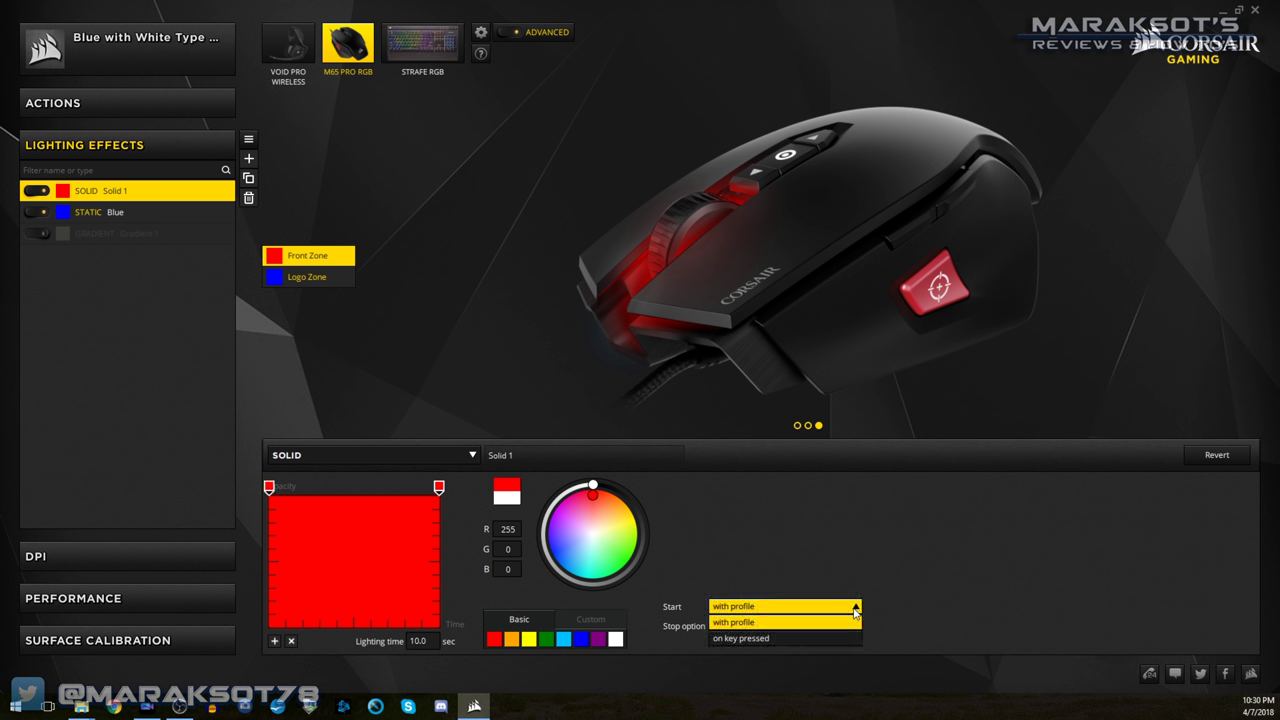
pyautogui.click(763, 641)
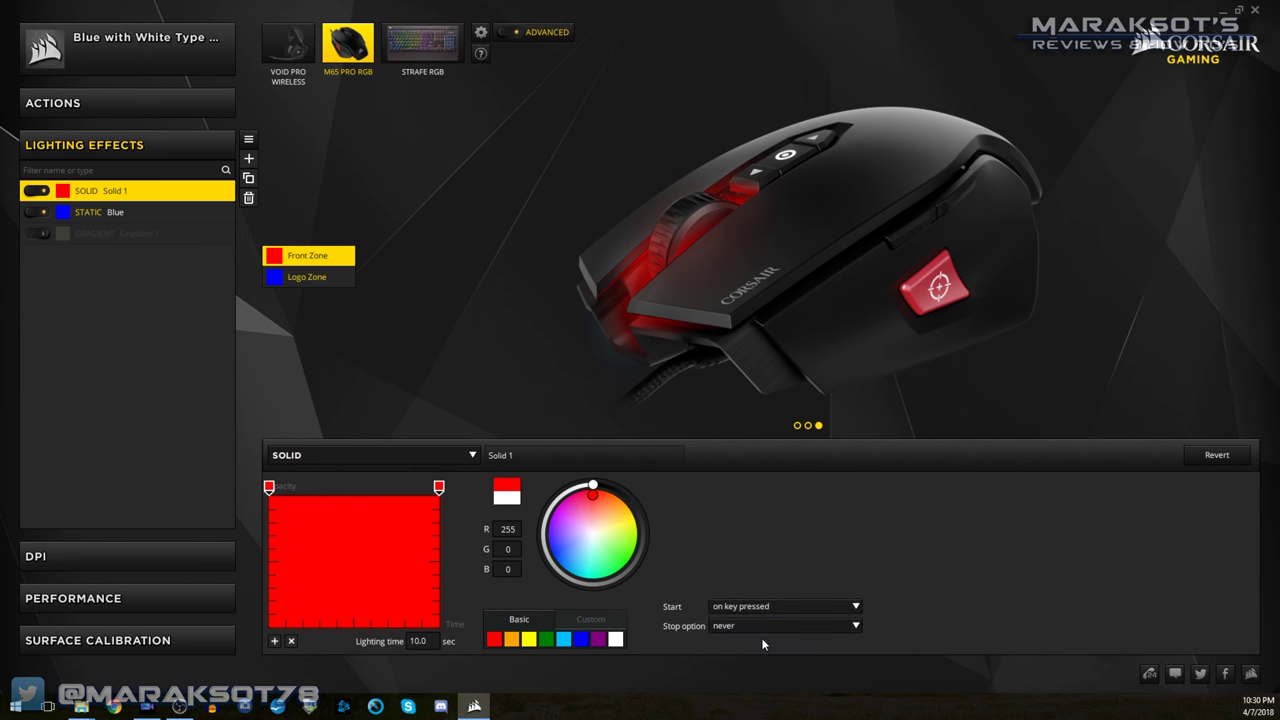
pyautogui.click(736, 625)
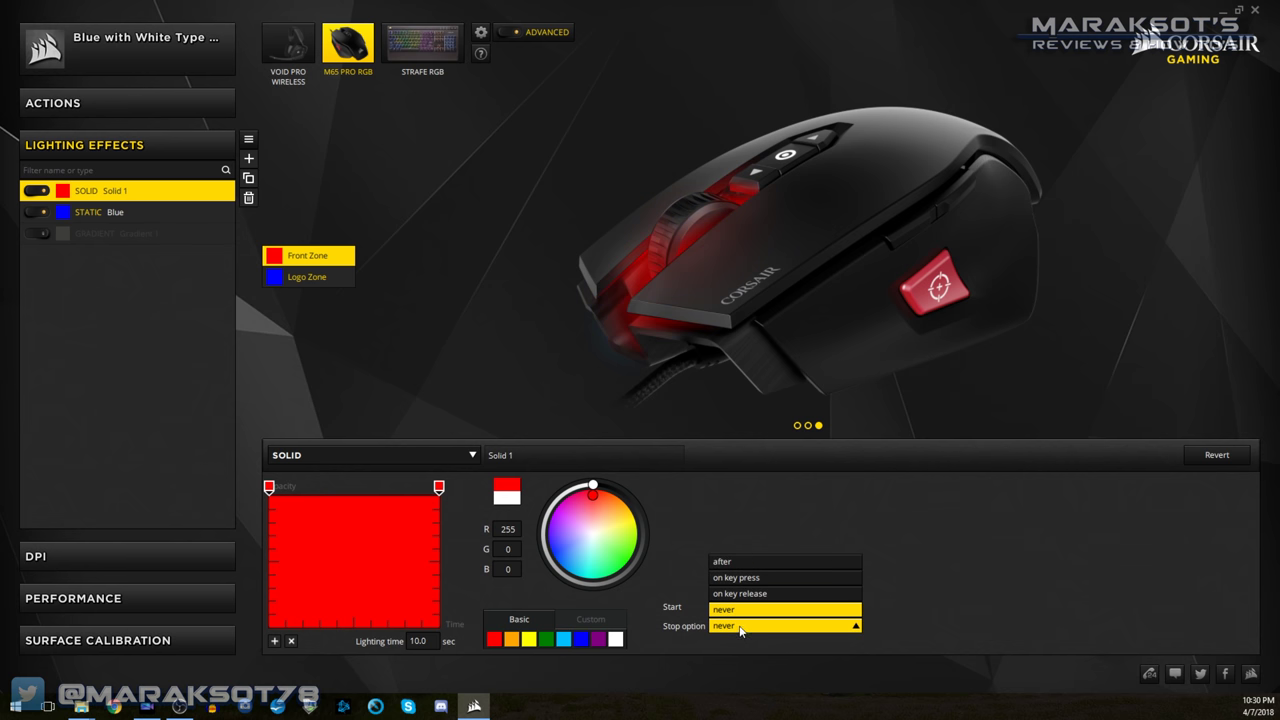
pyautogui.click(748, 562)
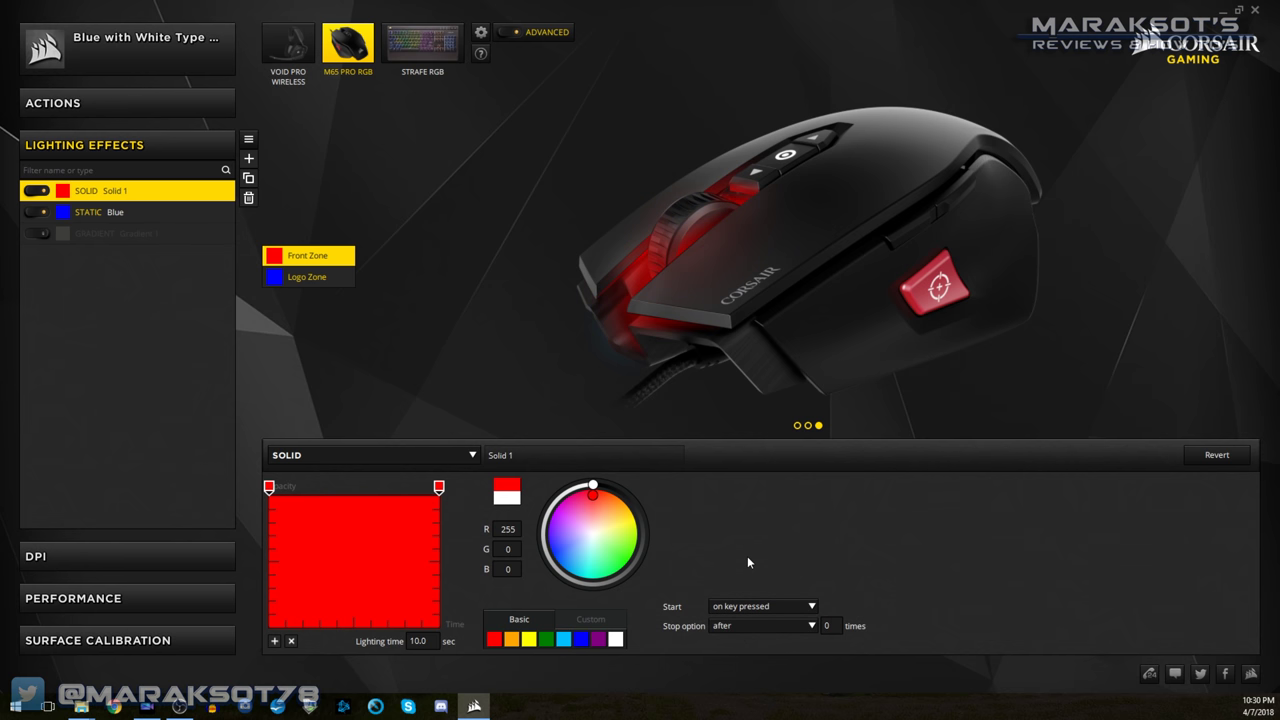
pyautogui.click(828, 626)
pyautogui.click(793, 607)
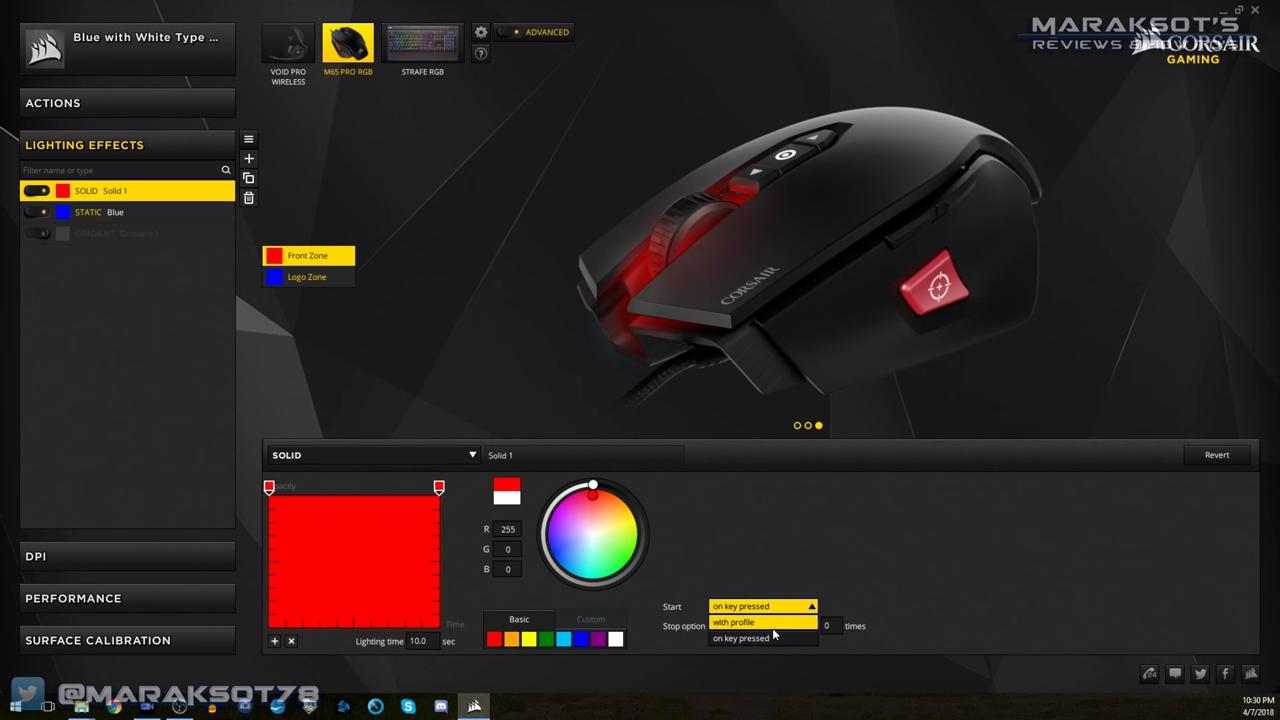
pyautogui.click(773, 635)
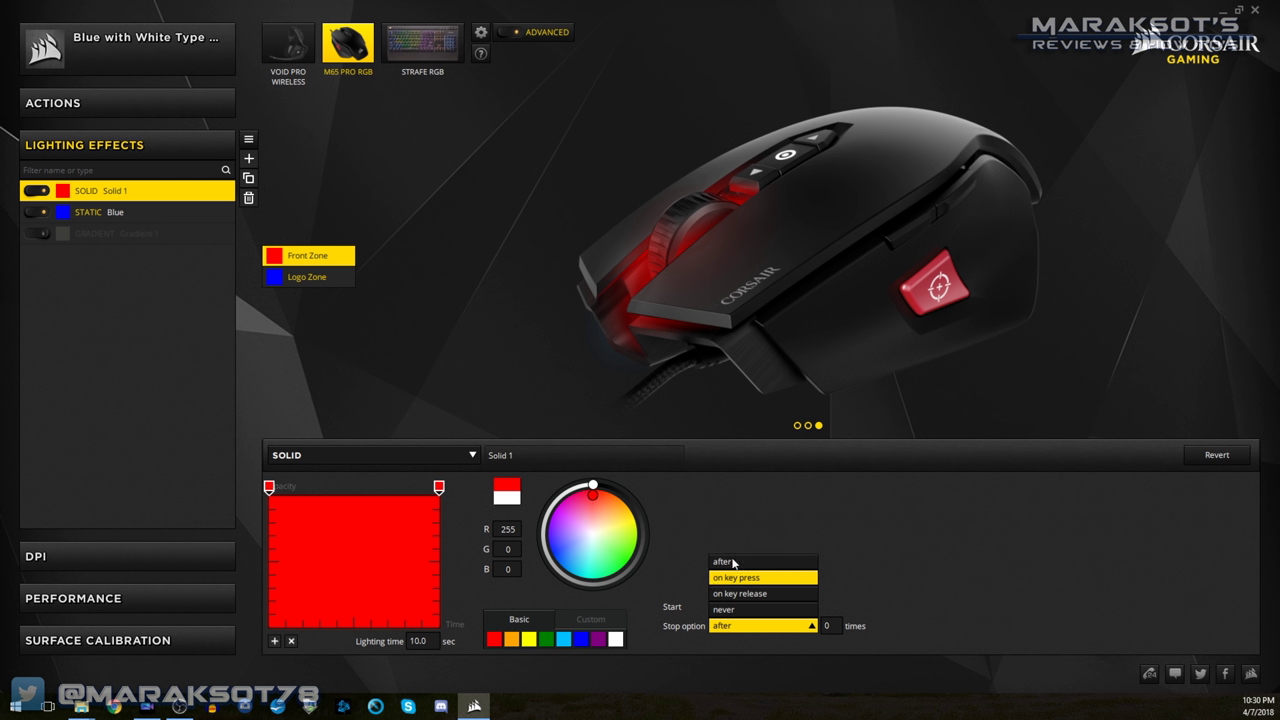
pyautogui.click(750, 594)
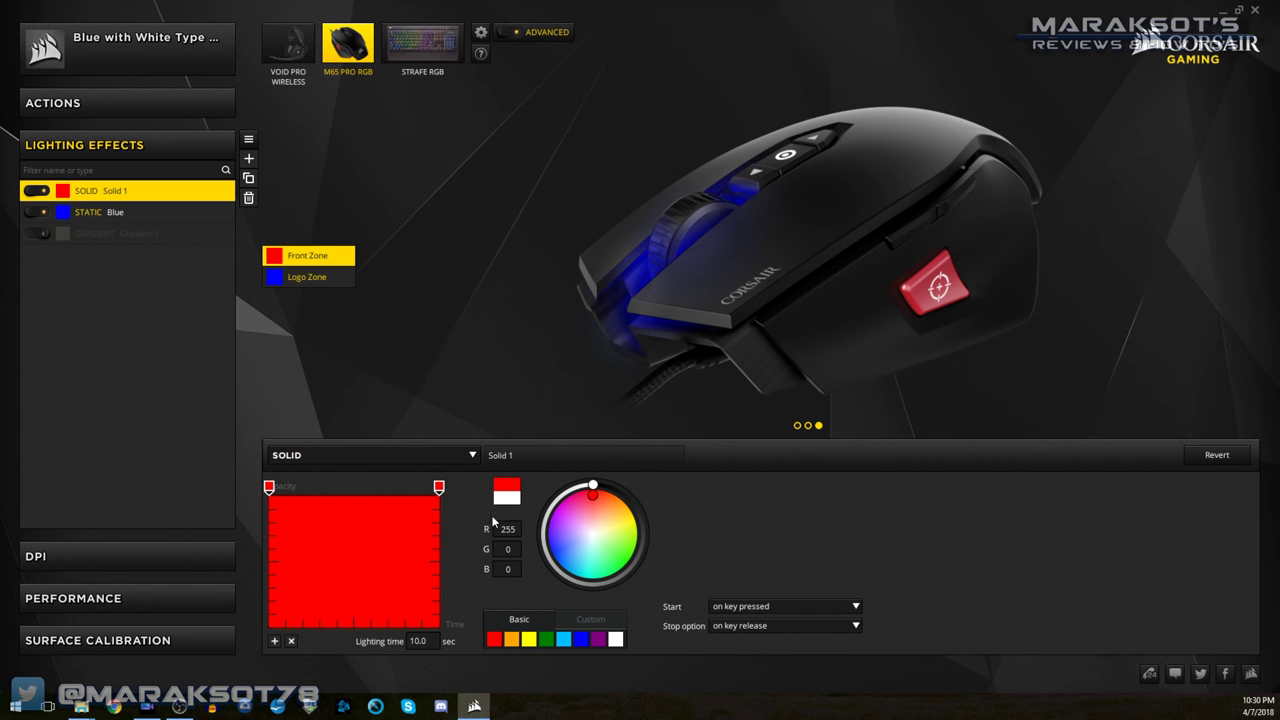
pyautogui.doubleClick(417, 641)
pyautogui.click(615, 639)
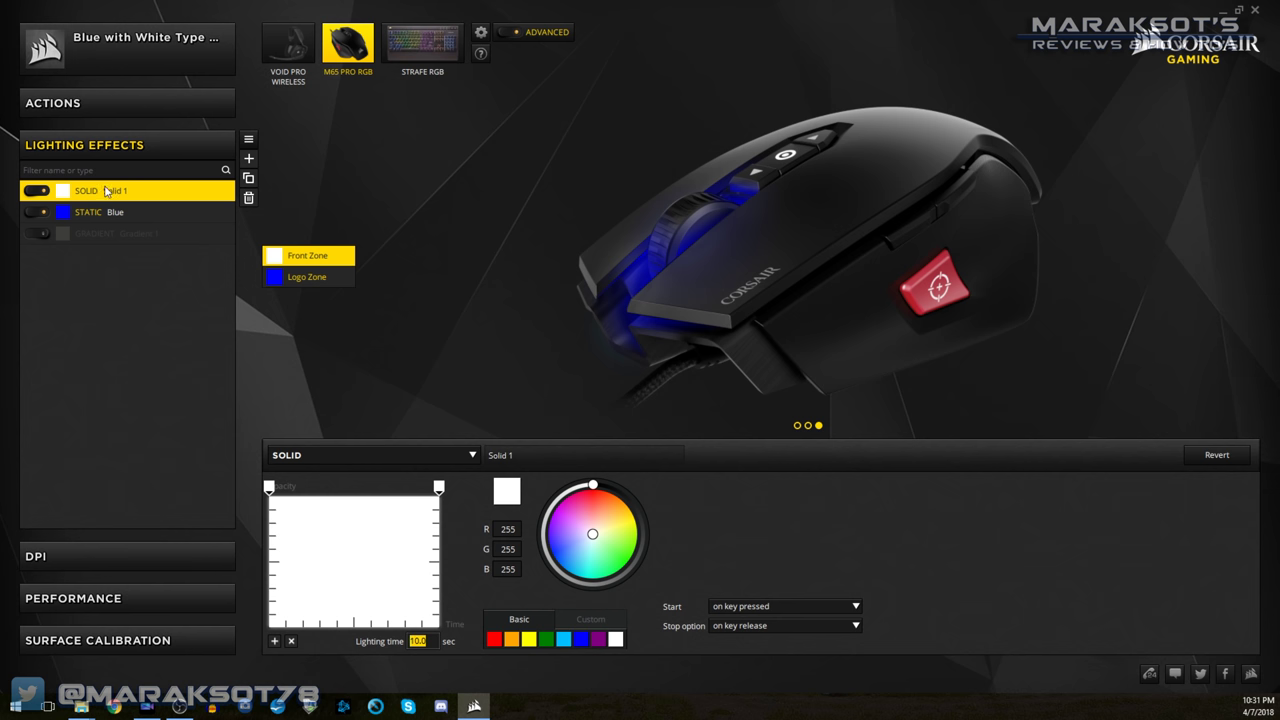
# Drag the SOLID Solid 1 row below STATIC Blue in the Lighting Effects list.
pyautogui.moveTo(107, 191); pyautogui.dragTo(100, 188)
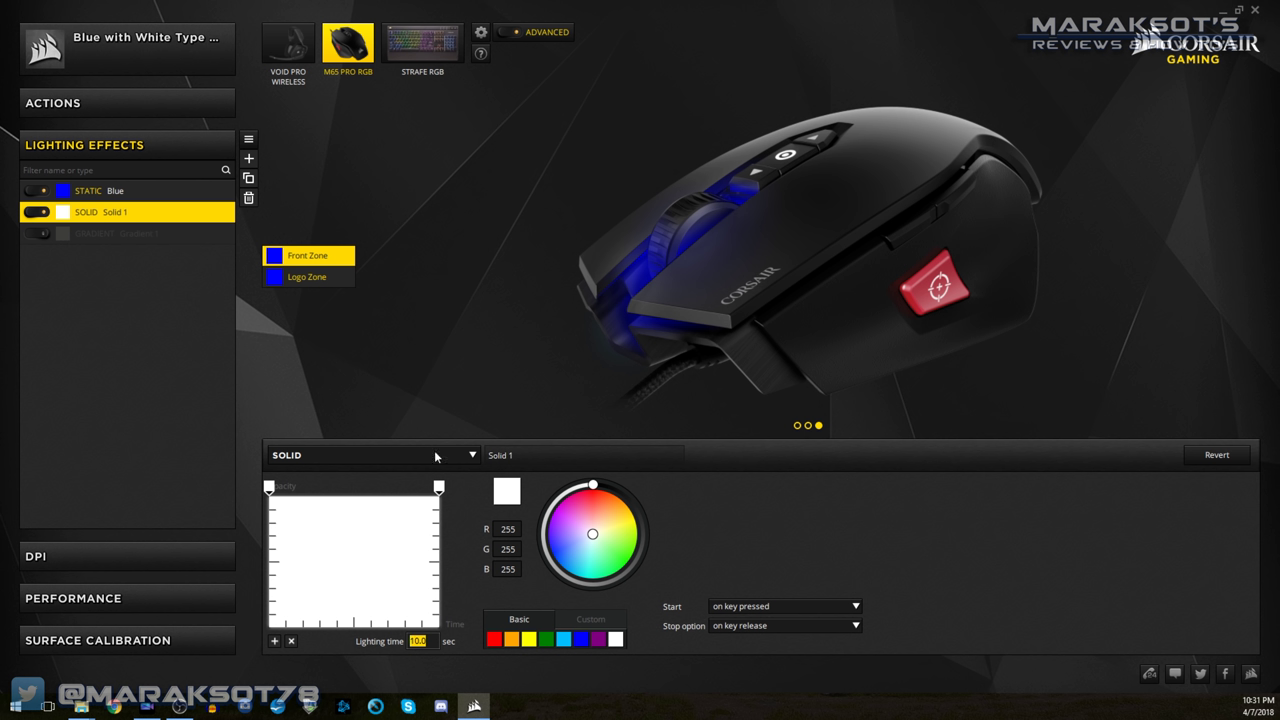
# Turn the effect into a gradient and add colour stops spread across it.
pyautogui.click(470, 457)
pyautogui.click(329, 499)
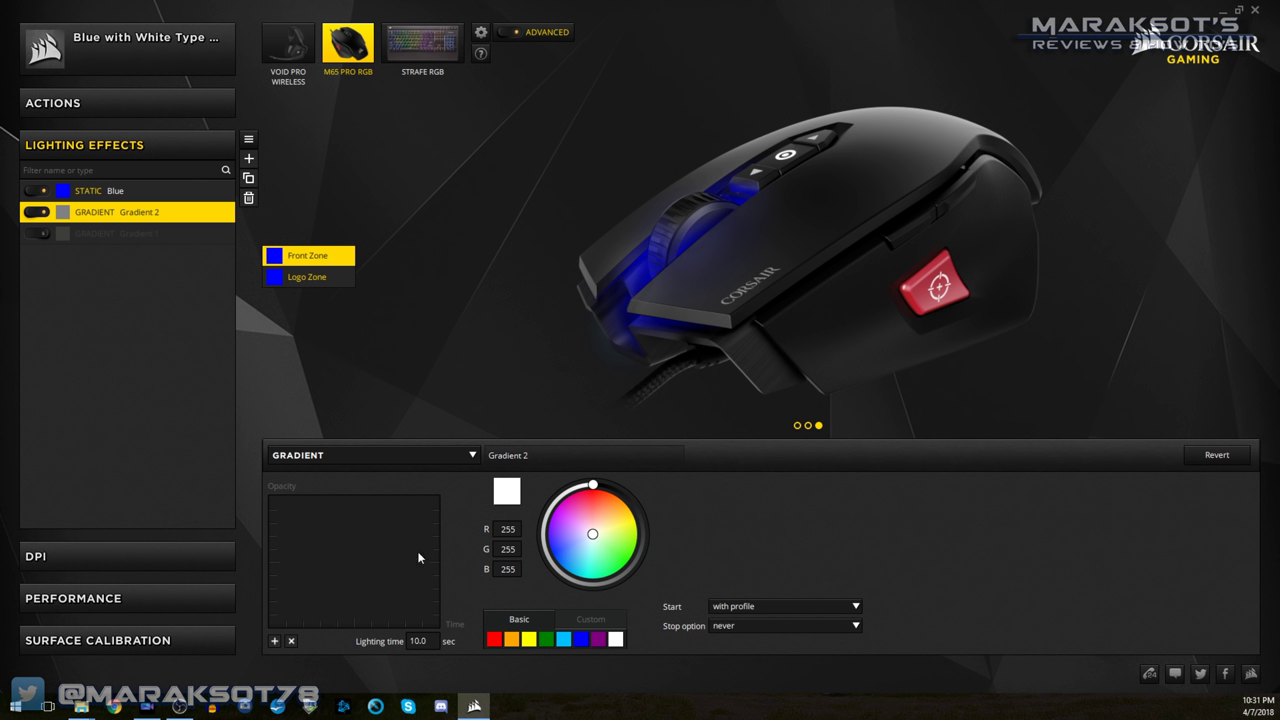
pyautogui.click(273, 642)
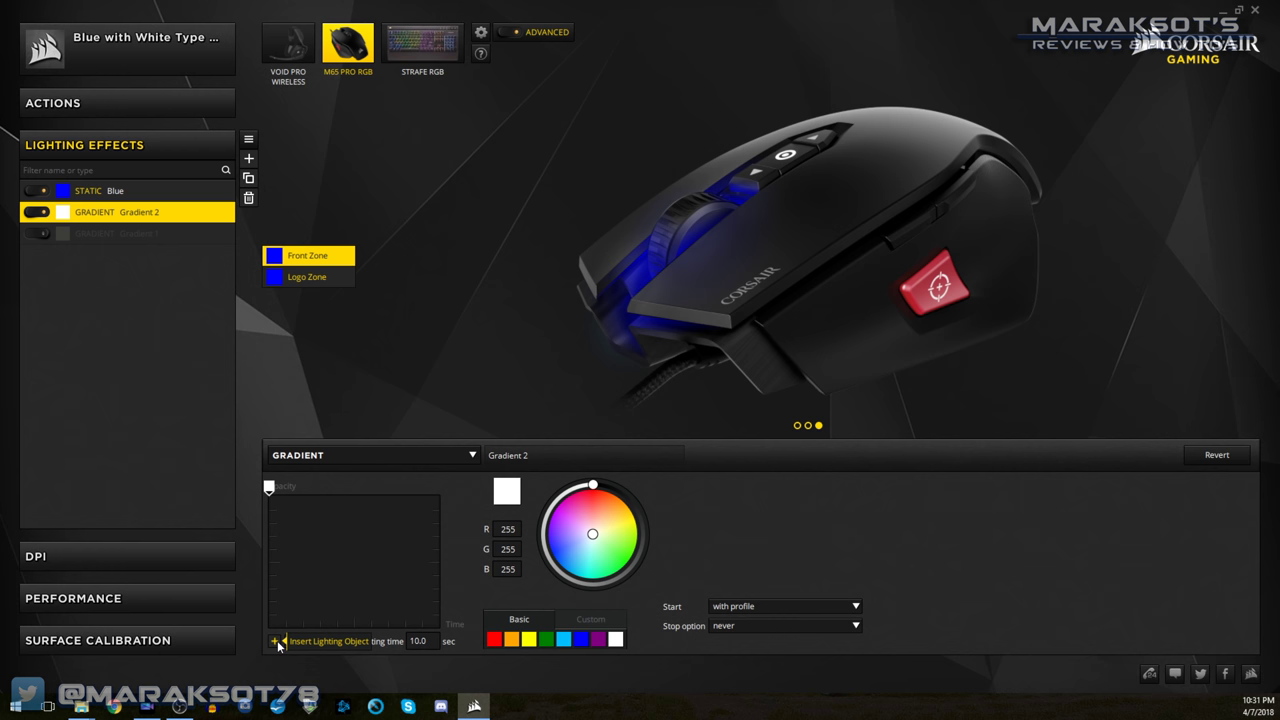
pyautogui.click(276, 641)
pyautogui.click(276, 641)
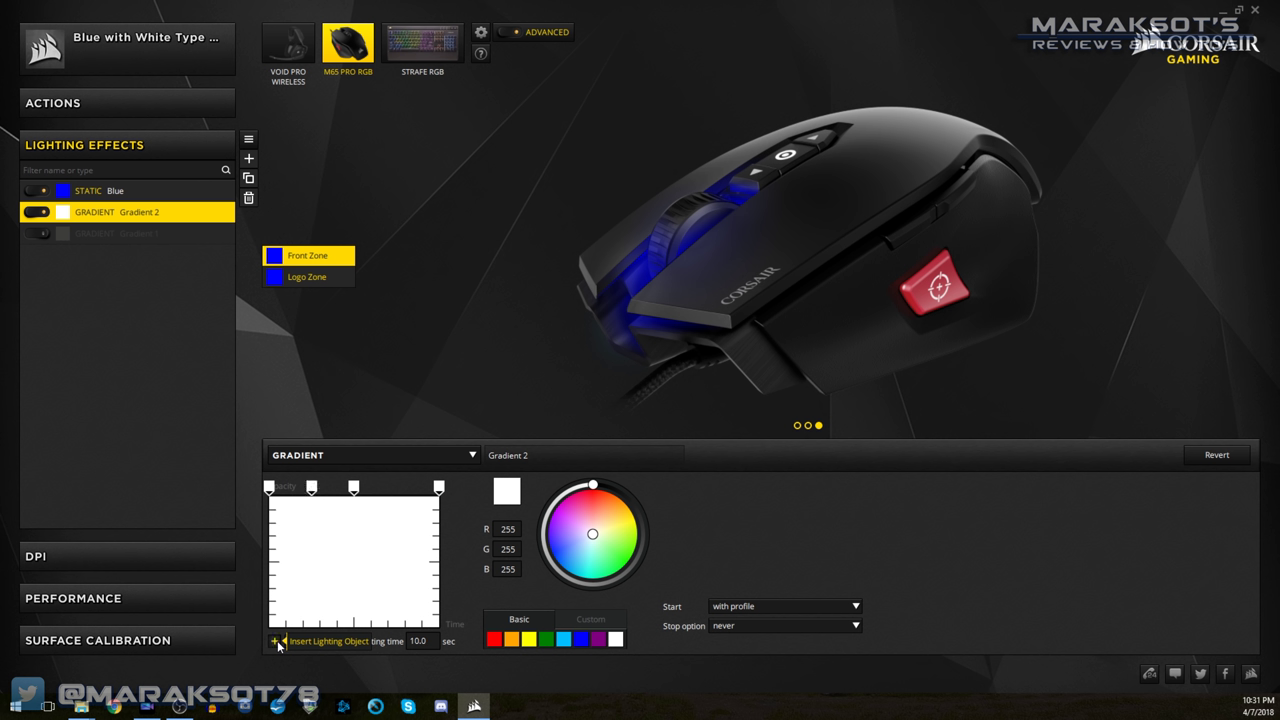
pyautogui.click(277, 642)
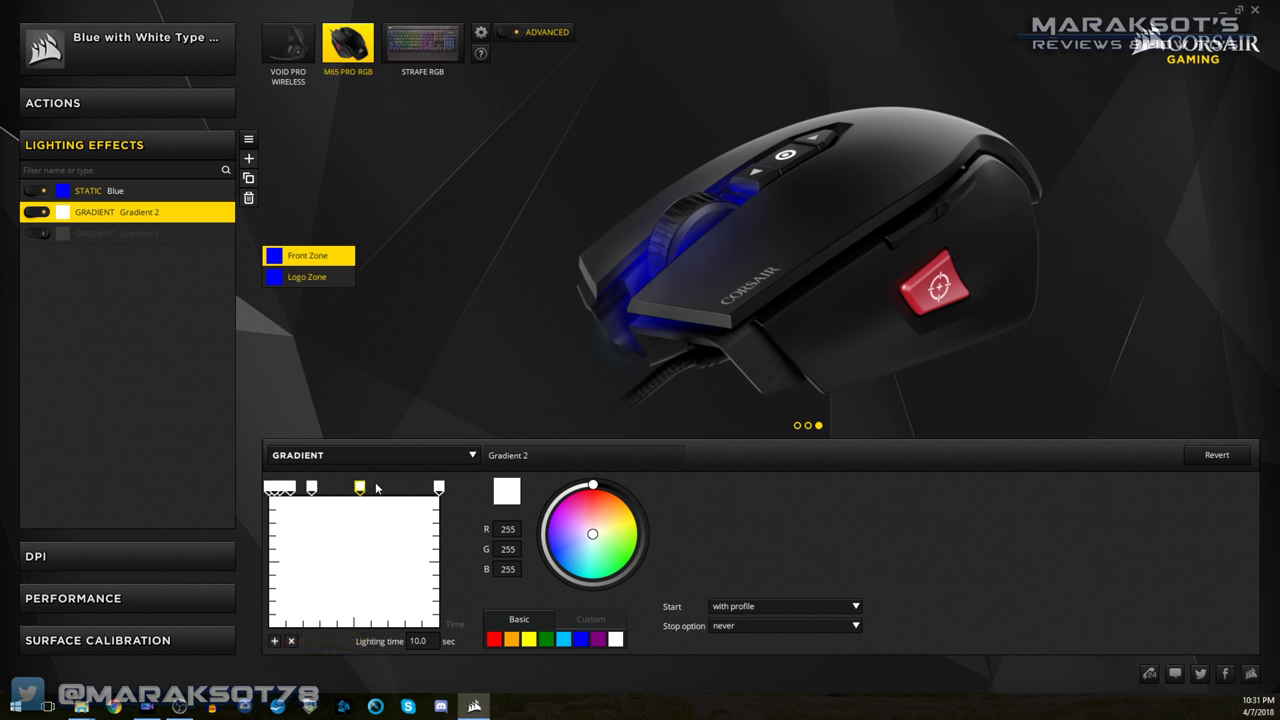
pyautogui.moveTo(354, 487); pyautogui.dragTo(416, 487)
pyautogui.moveTo(311, 487)
pyautogui.mouseDown()
pyautogui.moveTo(392, 487)
pyautogui.moveTo(346, 487)
pyautogui.mouseUp()
pyautogui.moveTo(275, 487); pyautogui.dragTo(352, 487)
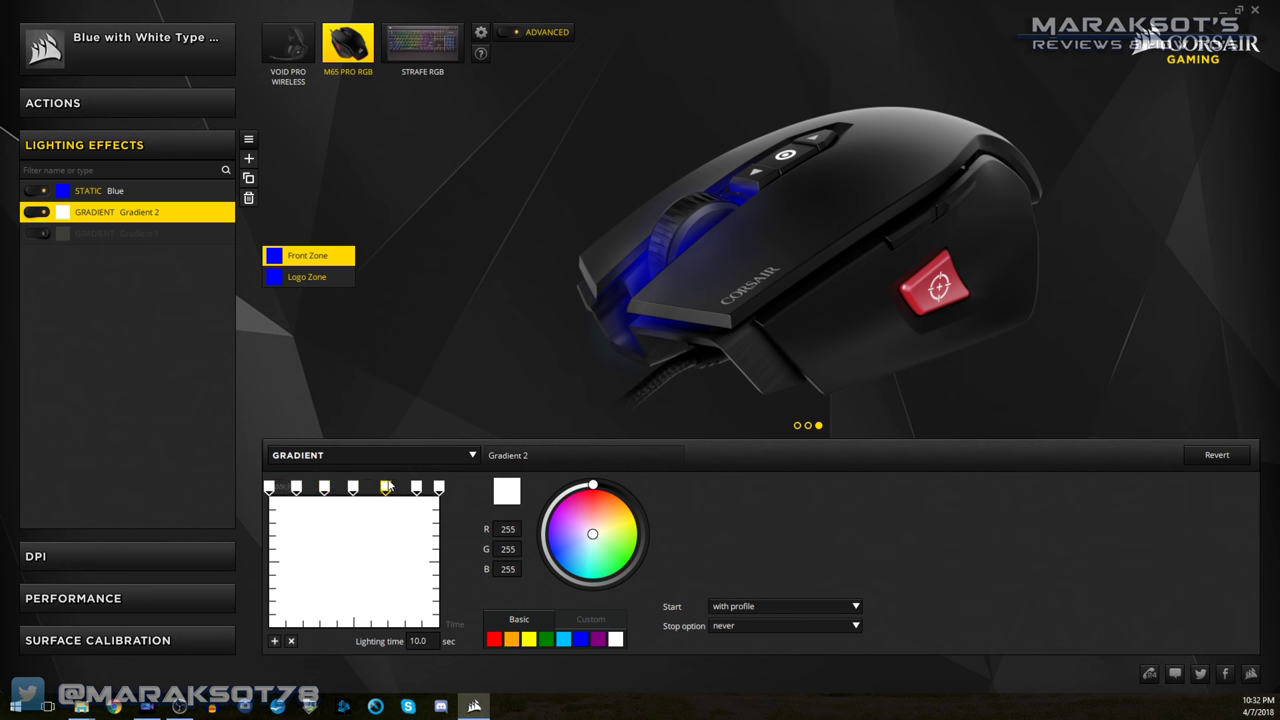
# Colour the gradient stops as a rainbow from red through to blue and purple.
pyautogui.click(269, 487)
pyautogui.click(494, 639)
pyautogui.click(296, 487)
pyautogui.click(511, 639)
pyautogui.click(325, 487)
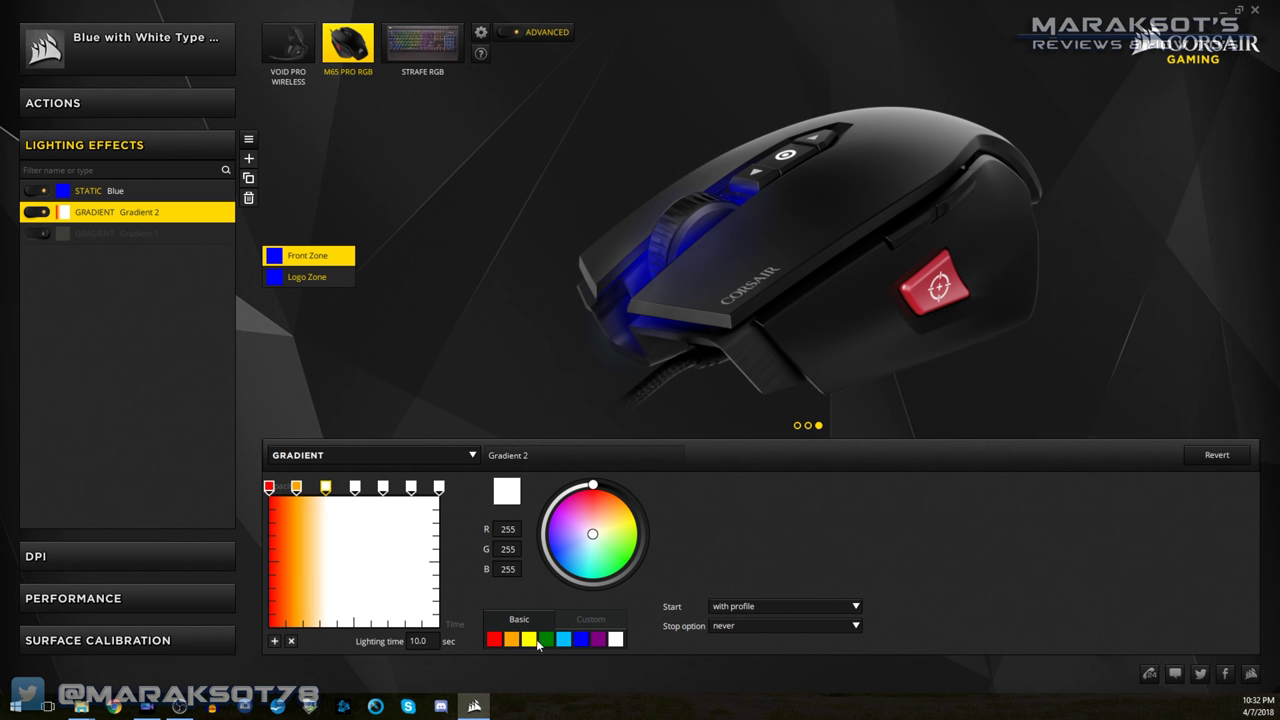
pyautogui.click(528, 639)
pyautogui.click(411, 487)
pyautogui.click(580, 639)
pyautogui.click(439, 487)
pyautogui.click(598, 639)
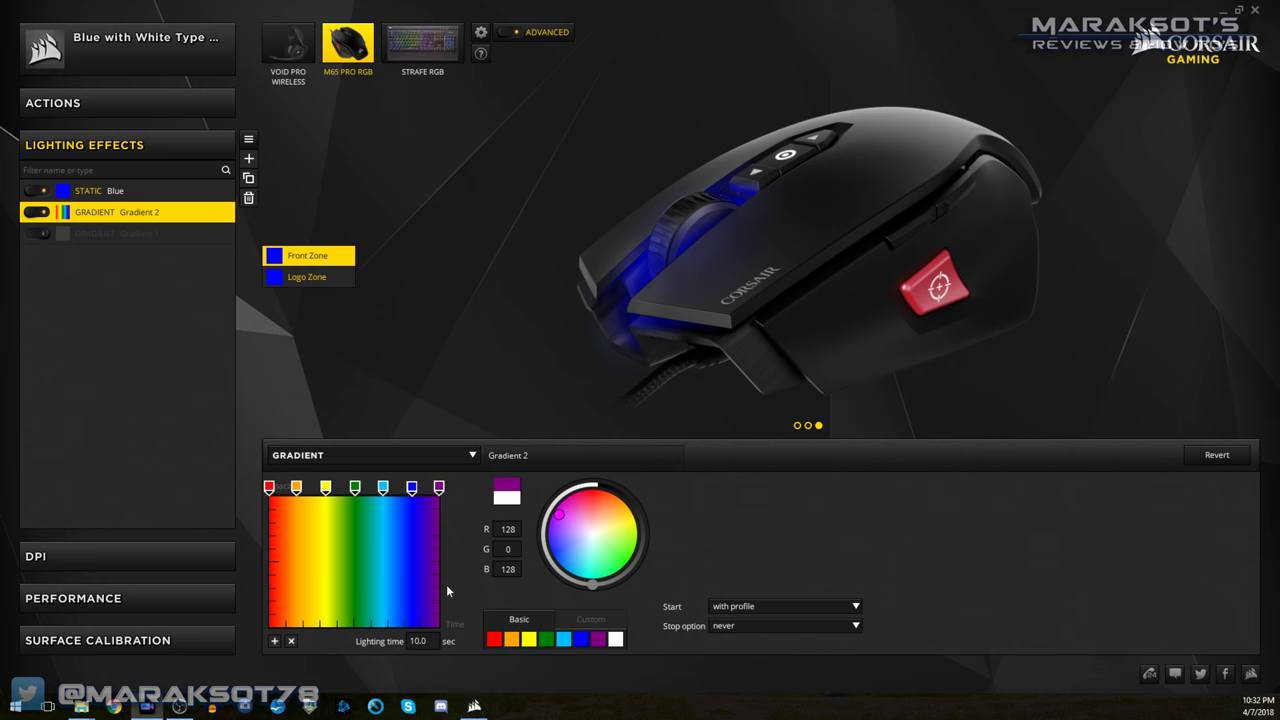
# Set a 5-second lighting time, start with profile, no stop, and include the Logo Zone.
pyautogui.click(410, 641)
pyautogui.doubleClick(406, 641)
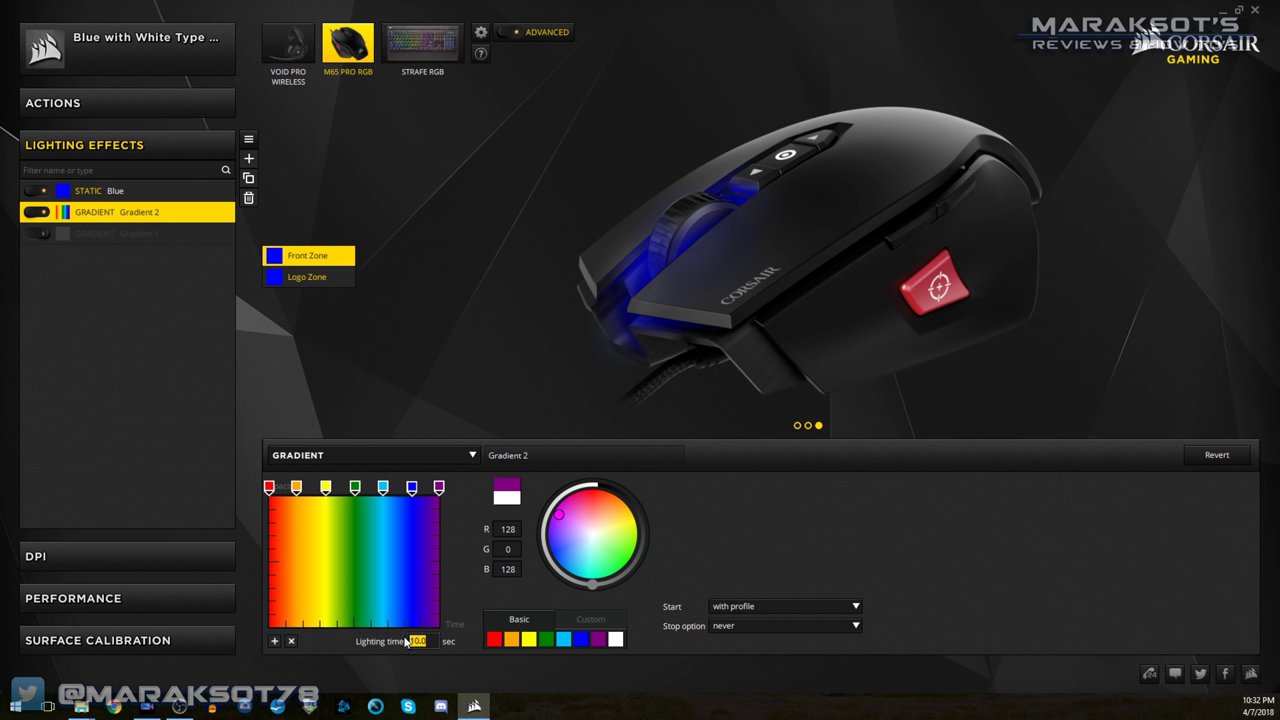
pyautogui.write('5')
pyautogui.click(758, 606)
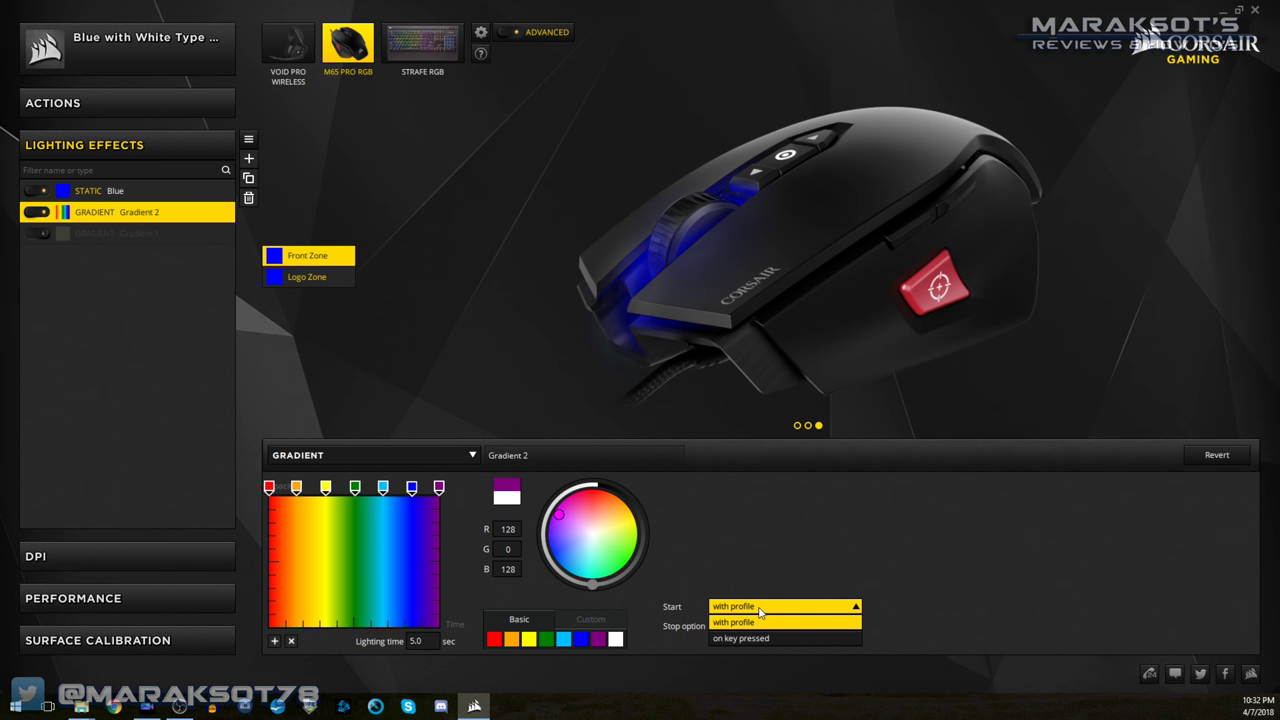
pyautogui.click(735, 620)
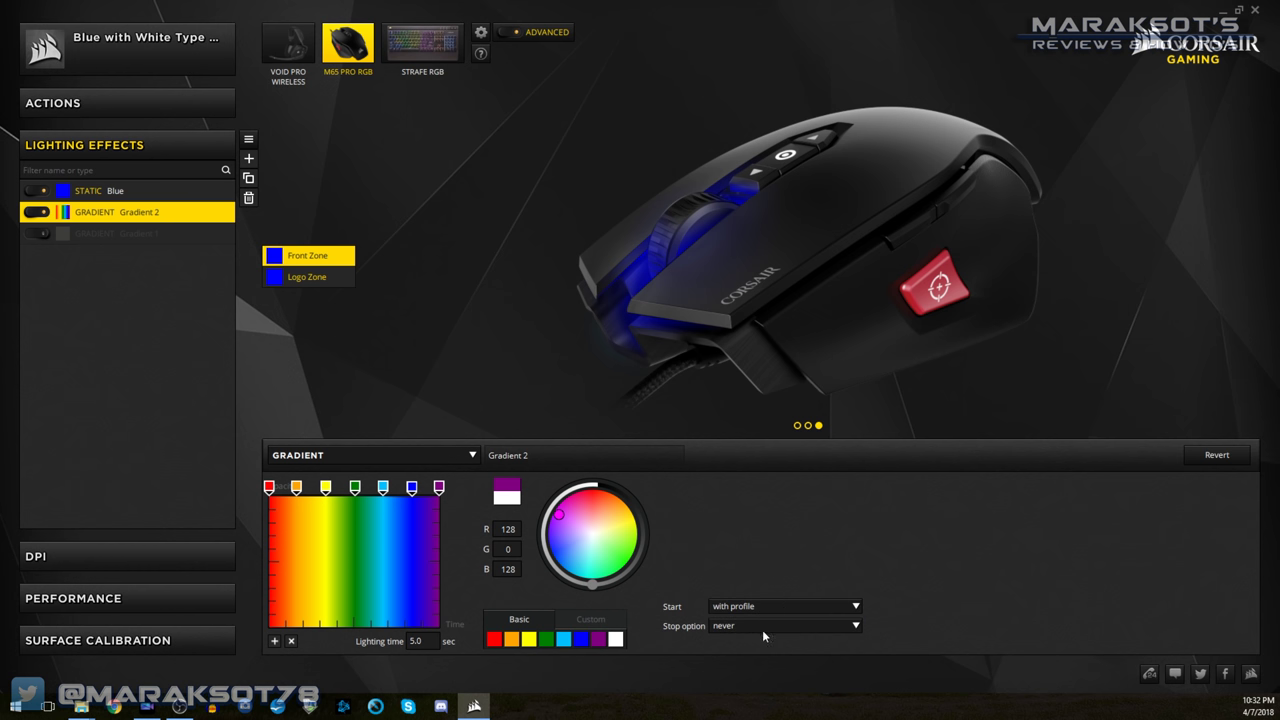
pyautogui.click(763, 625)
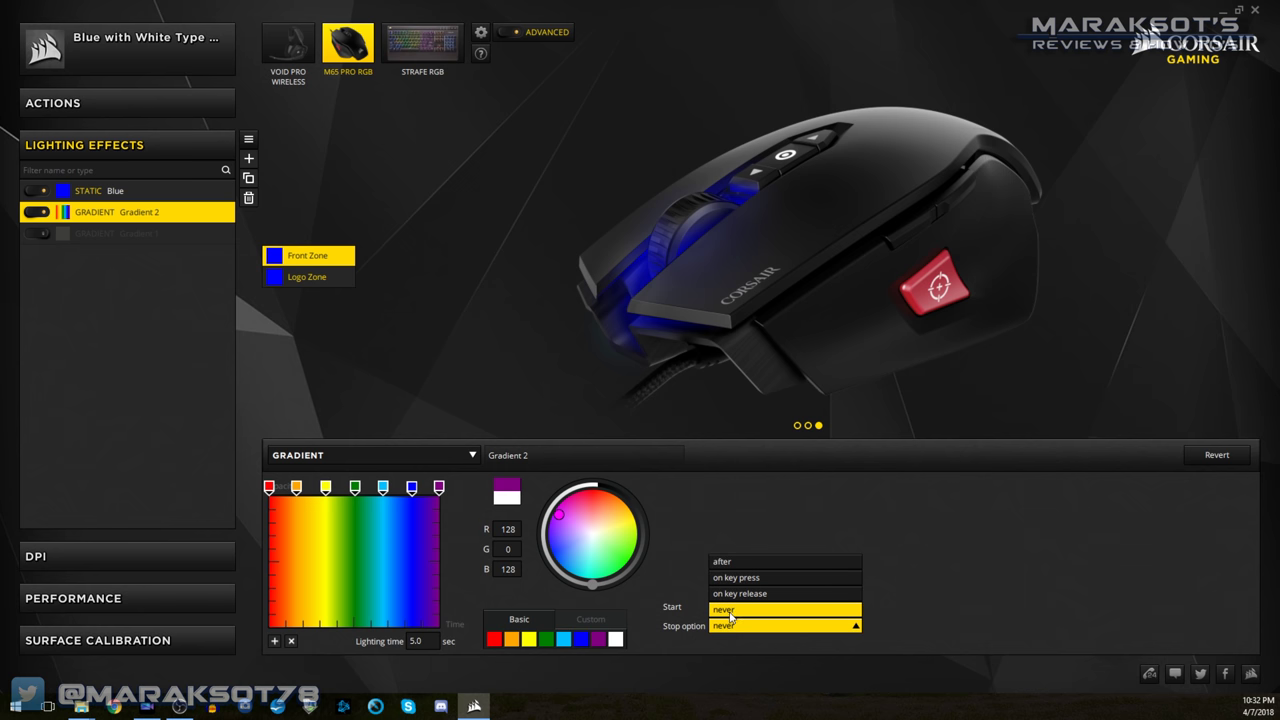
pyautogui.click(734, 612)
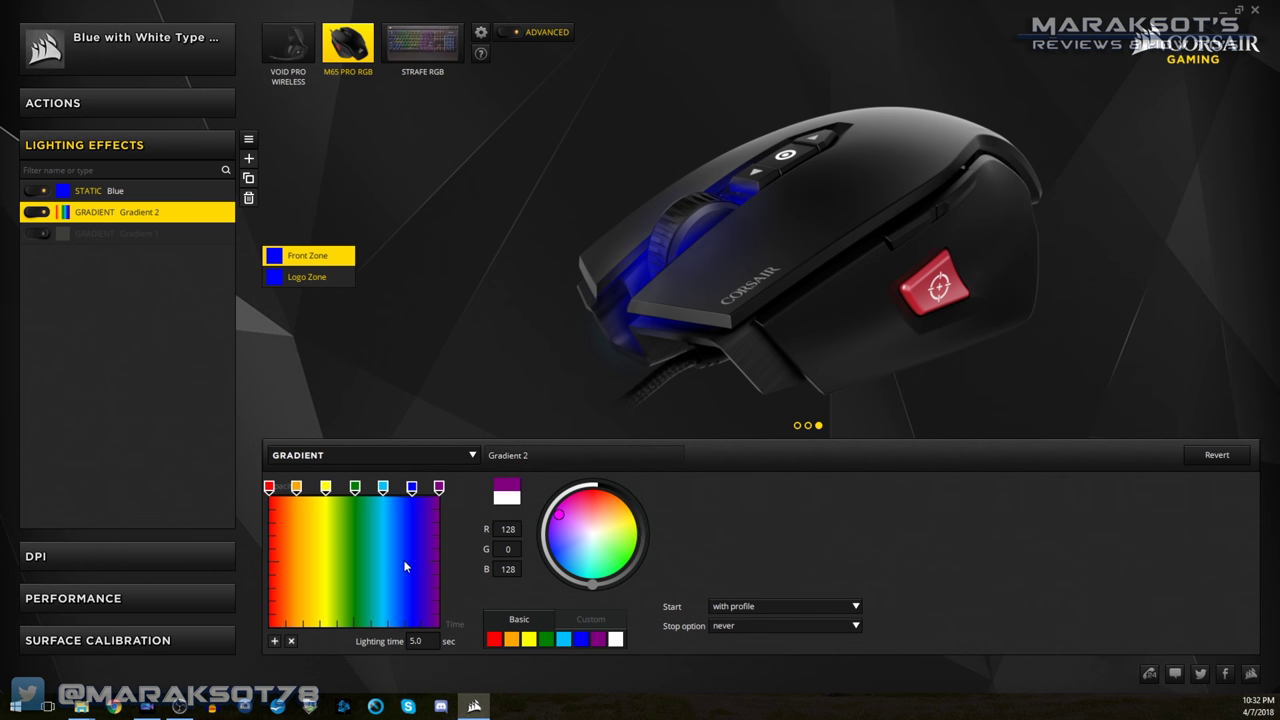
pyautogui.click(290, 278)
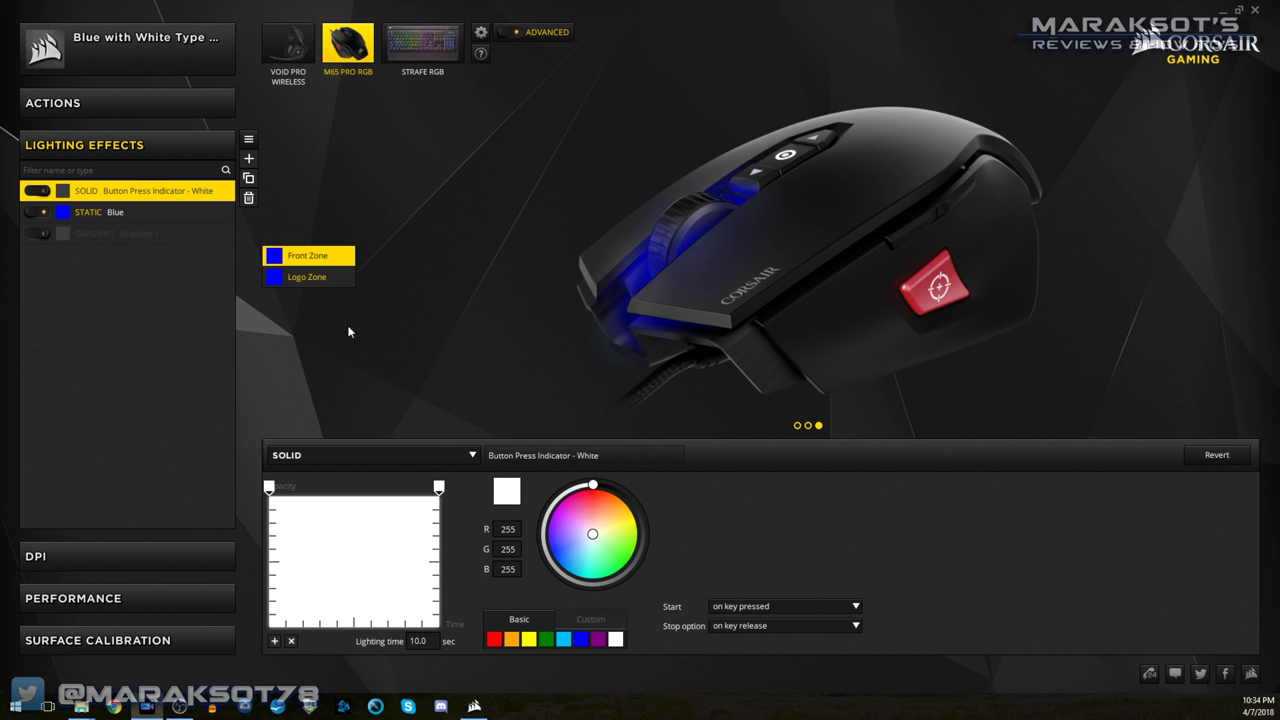
pyautogui.click(72, 108)
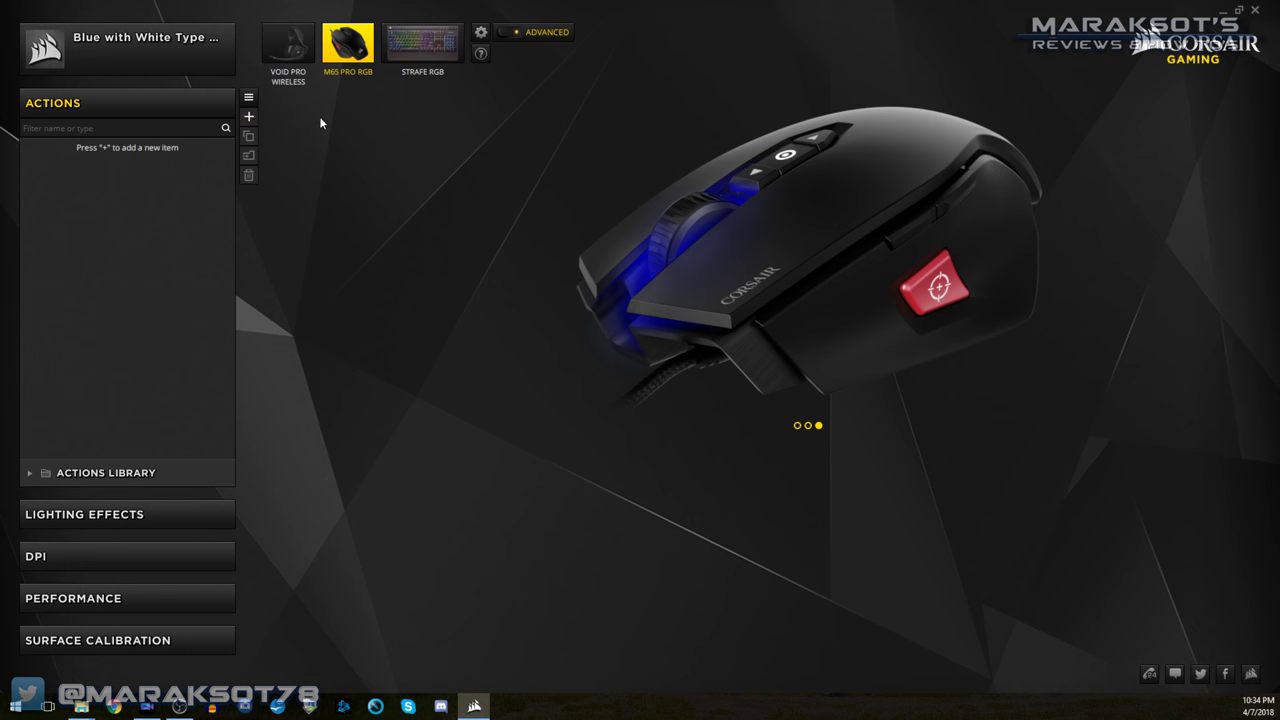
# Preview the mouse's top and side views, then create a new action, Macro 1.
pyautogui.click(808, 428)
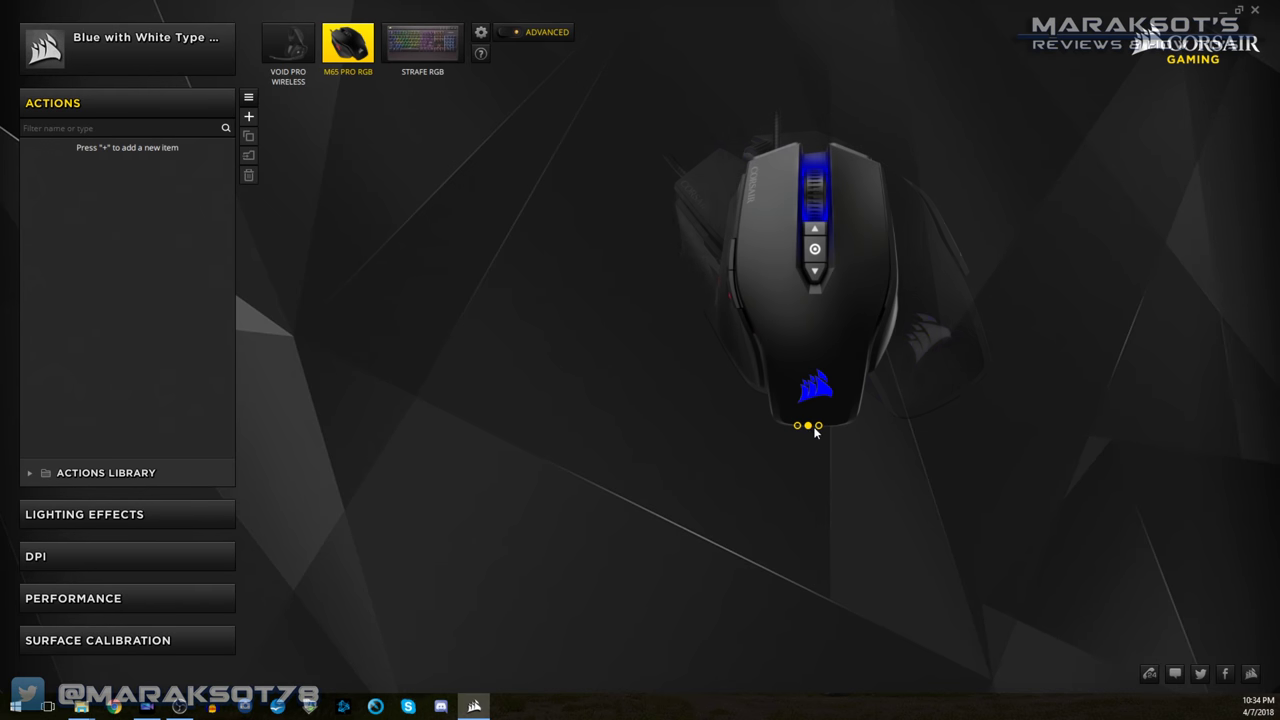
pyautogui.click(818, 428)
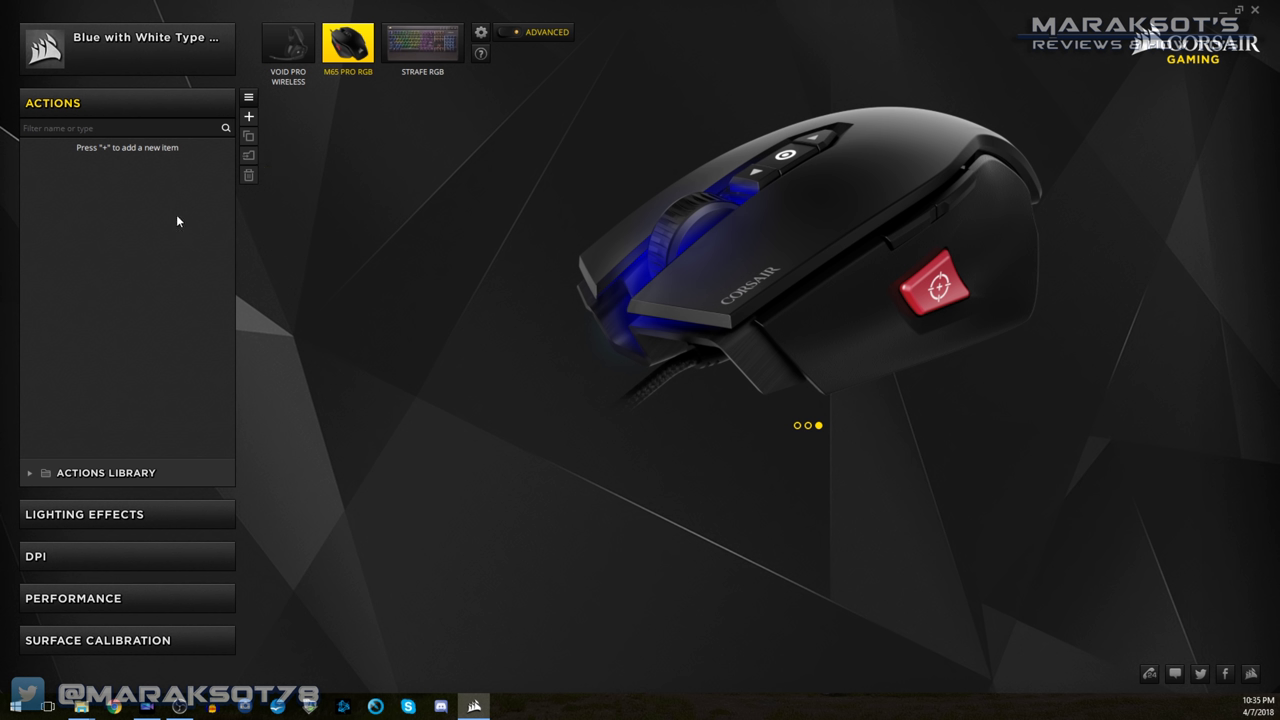
pyautogui.click(249, 117)
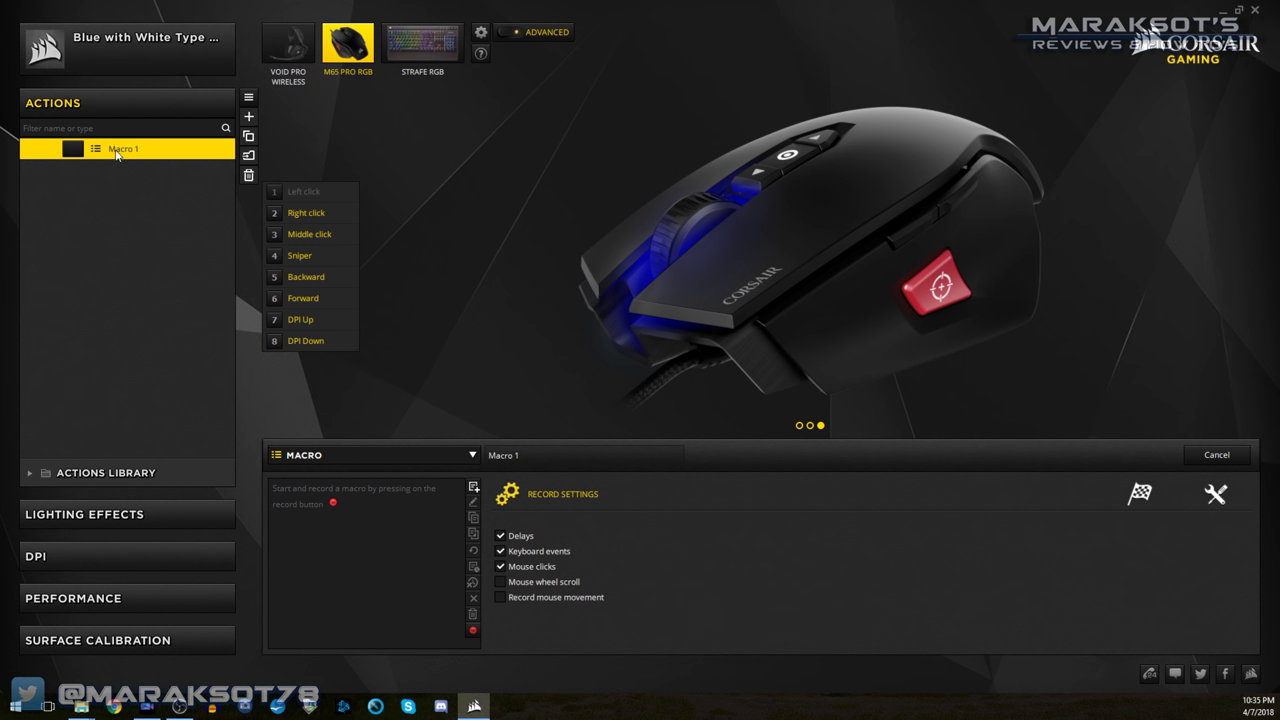
# Keep Macro 1 as a Macro action and test-record W, A, S, D key presses.
pyautogui.click(473, 456)
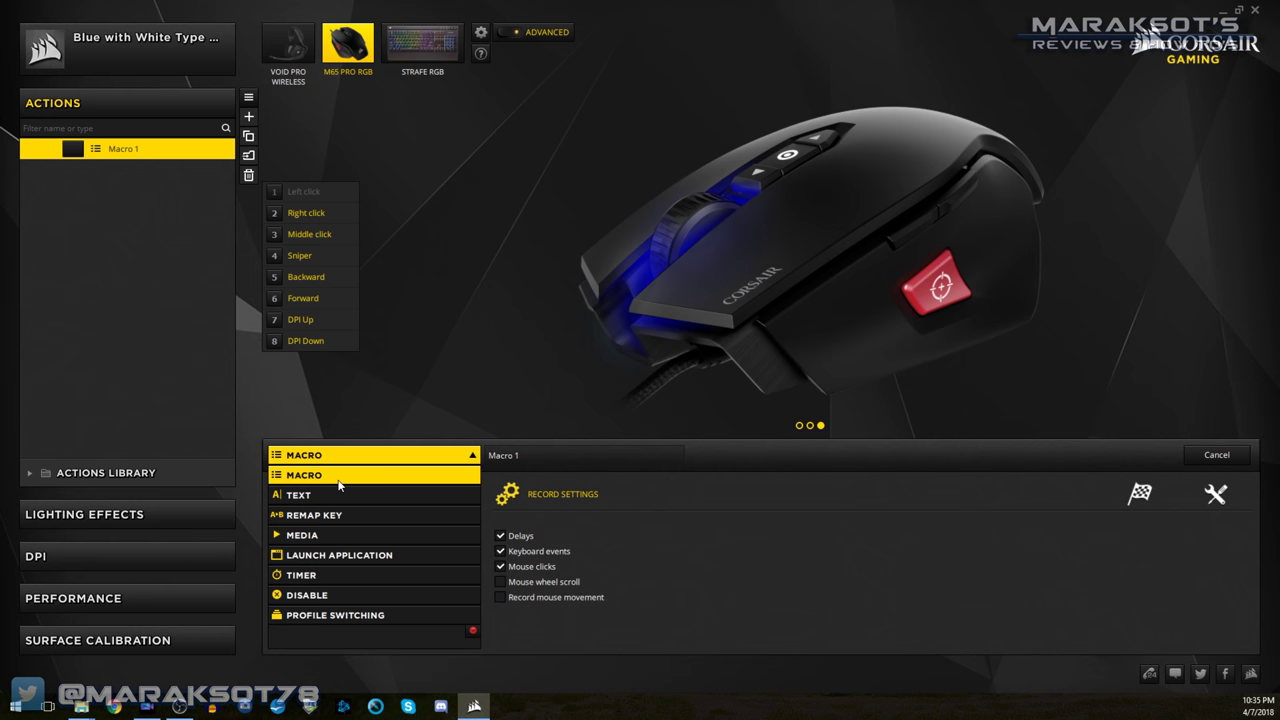
pyautogui.click(339, 485)
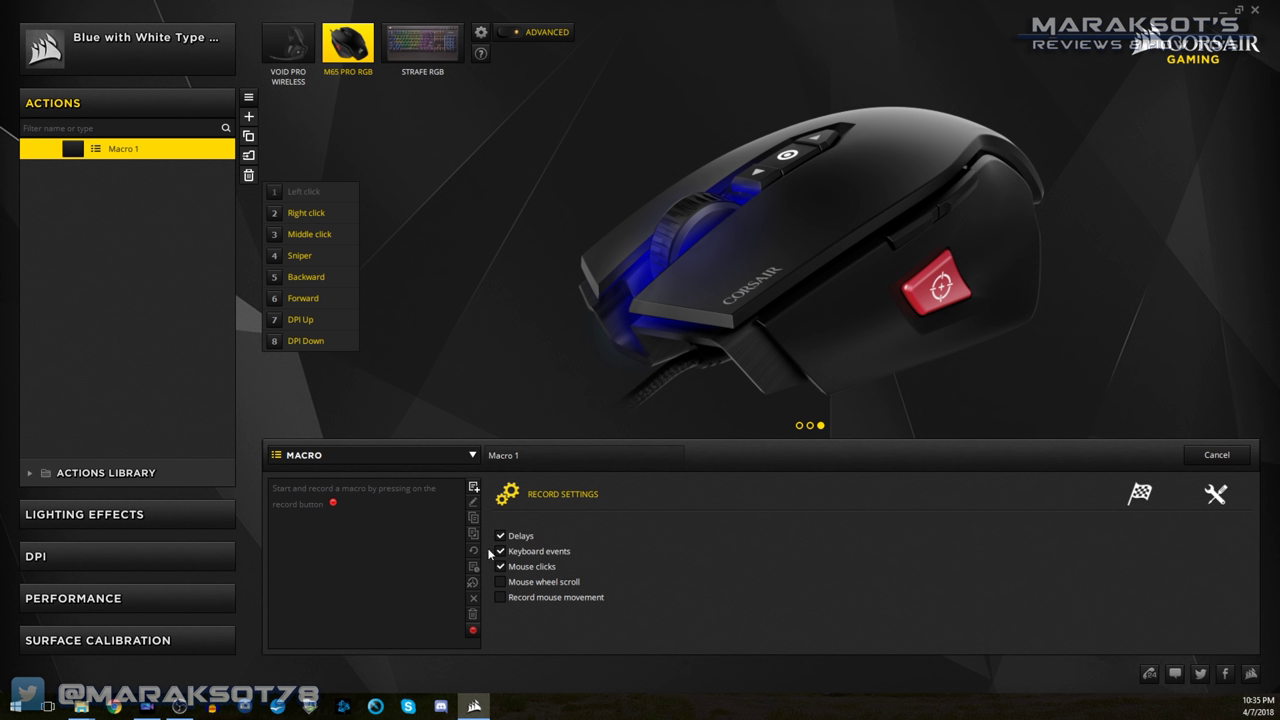
pyautogui.click(474, 632)
pyautogui.press('w')
pyautogui.press('a')
pyautogui.press('s')
pyautogui.press('d')
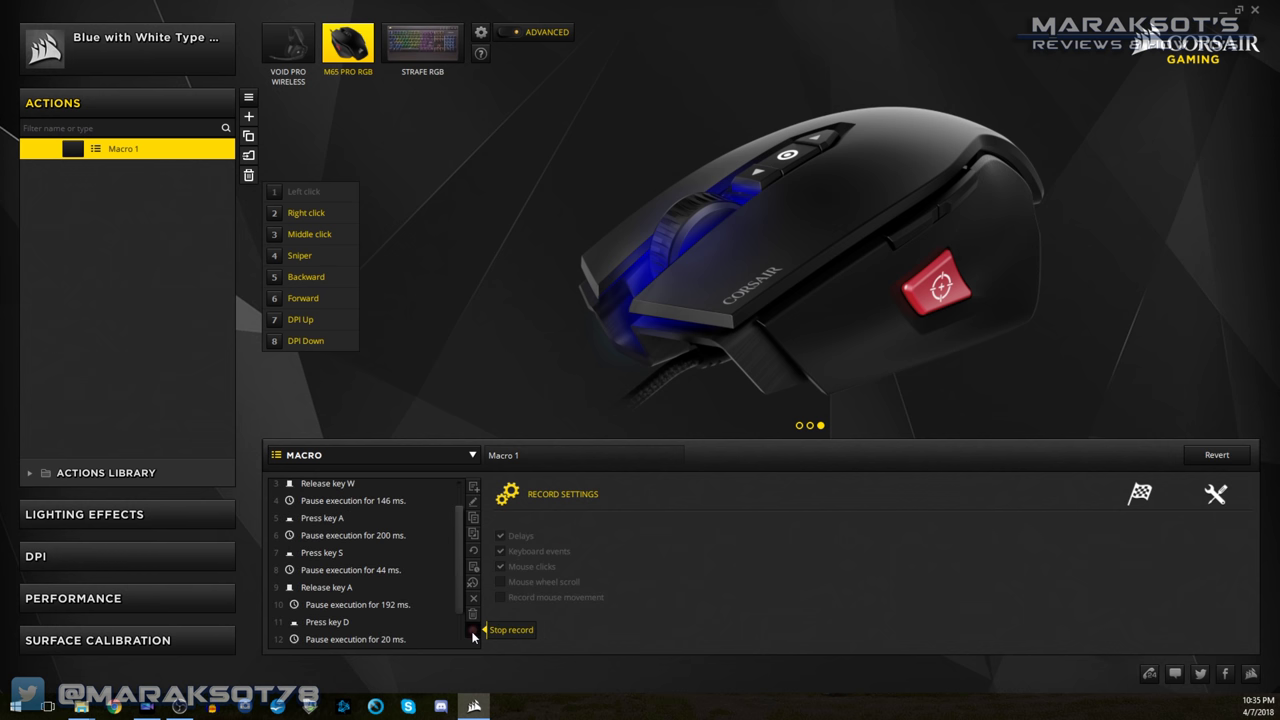
pyautogui.click(474, 632)
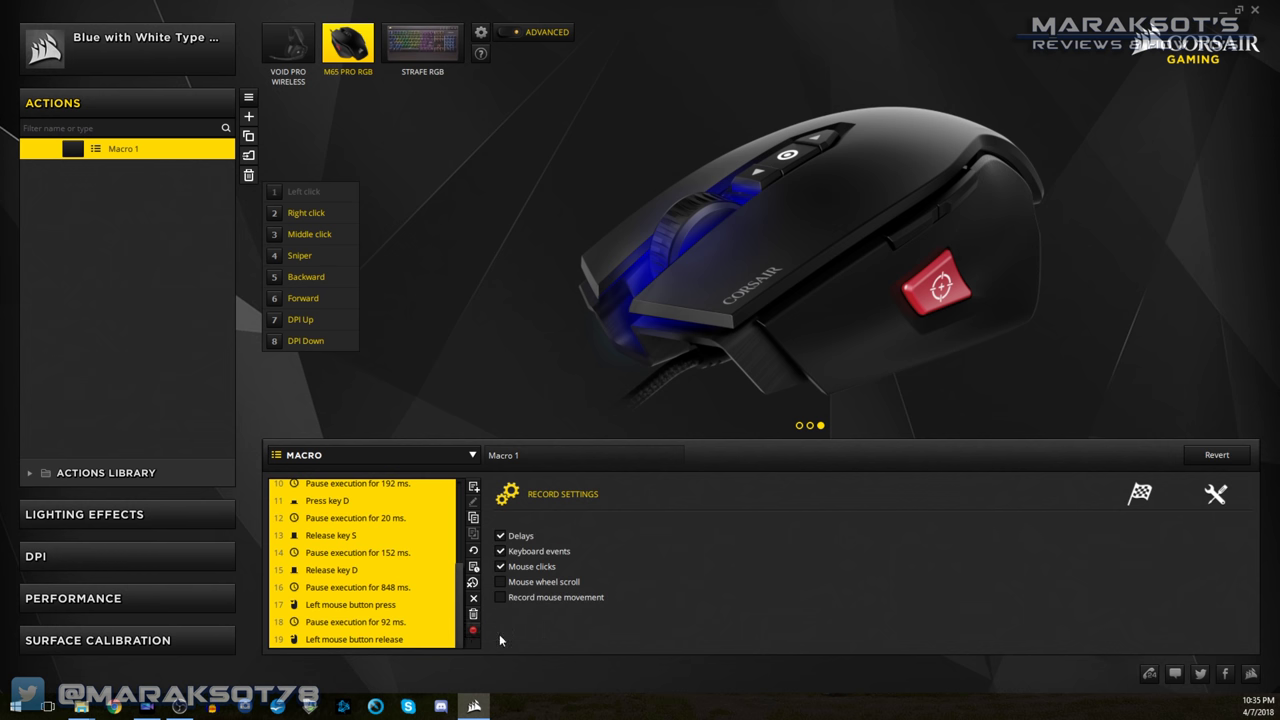
pyautogui.scroll(1, 428, 632)
pyautogui.scroll(1, 428, 632)
pyautogui.scroll(1, 440, 634)
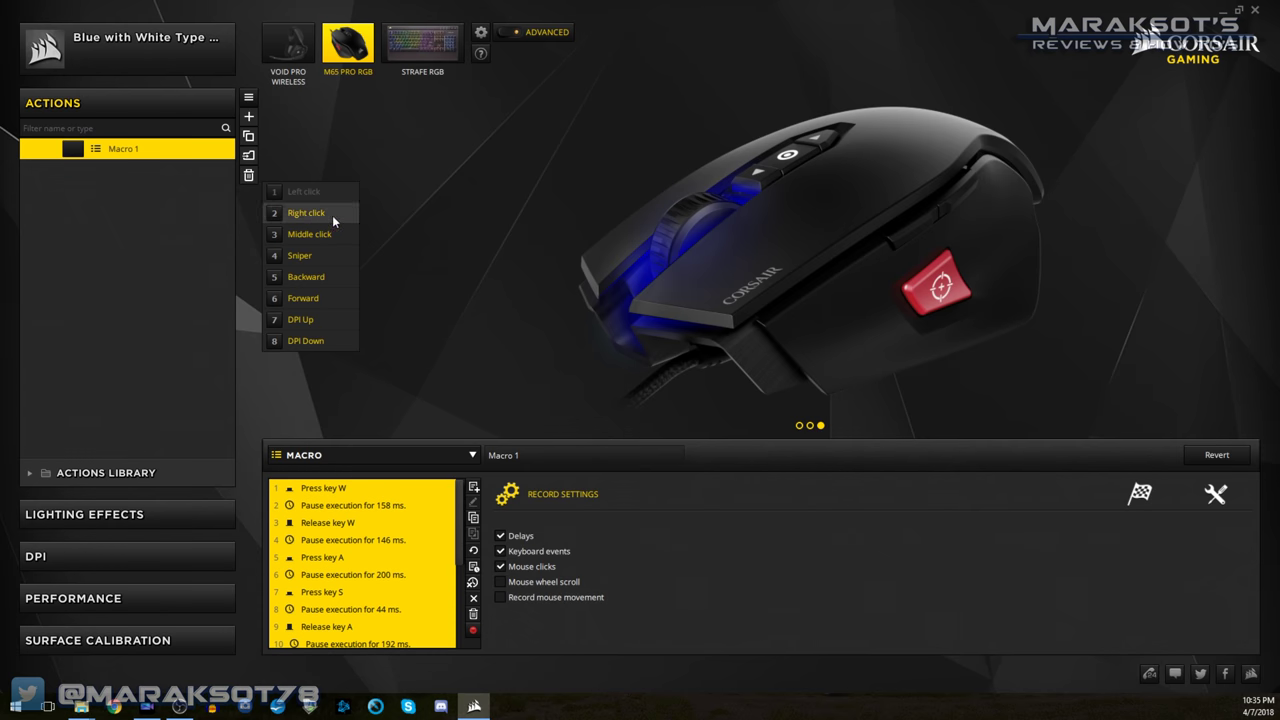
# Delete the recorded macro steps and change the action type to Text.
pyautogui.press('Delete')
pyautogui.click(475, 458)
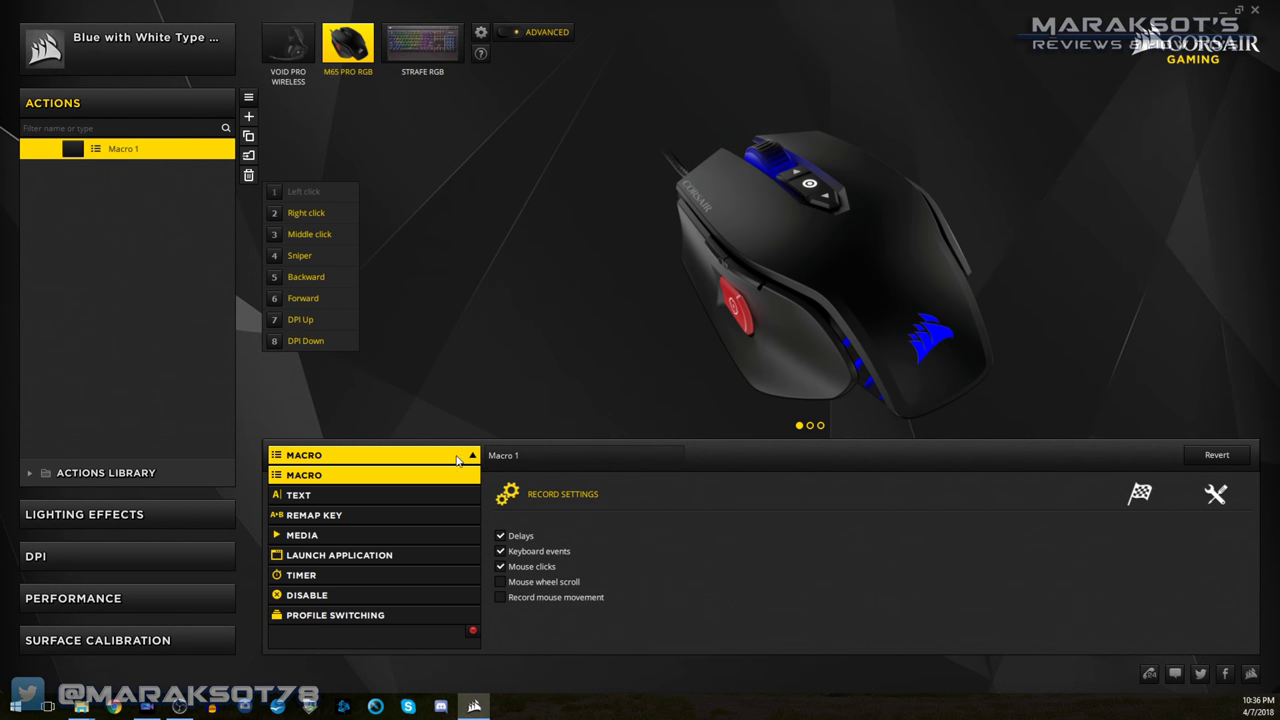
pyautogui.click(308, 490)
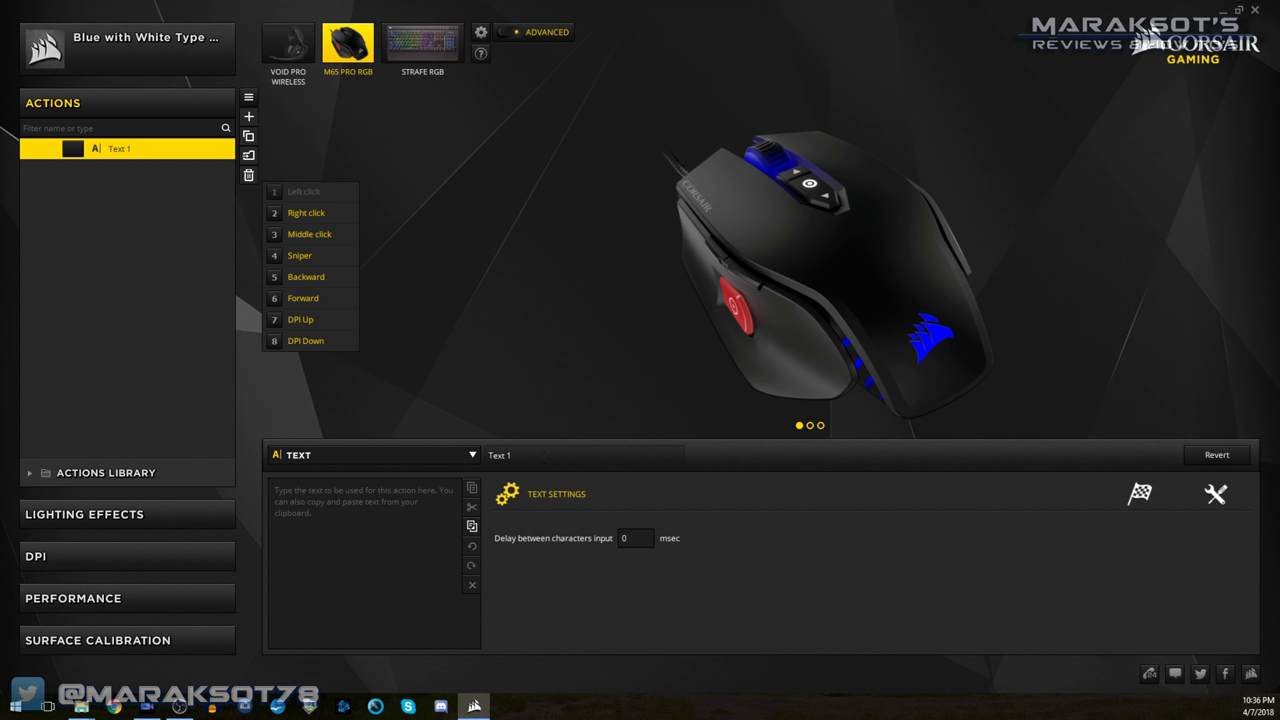
pyautogui.click(297, 500)
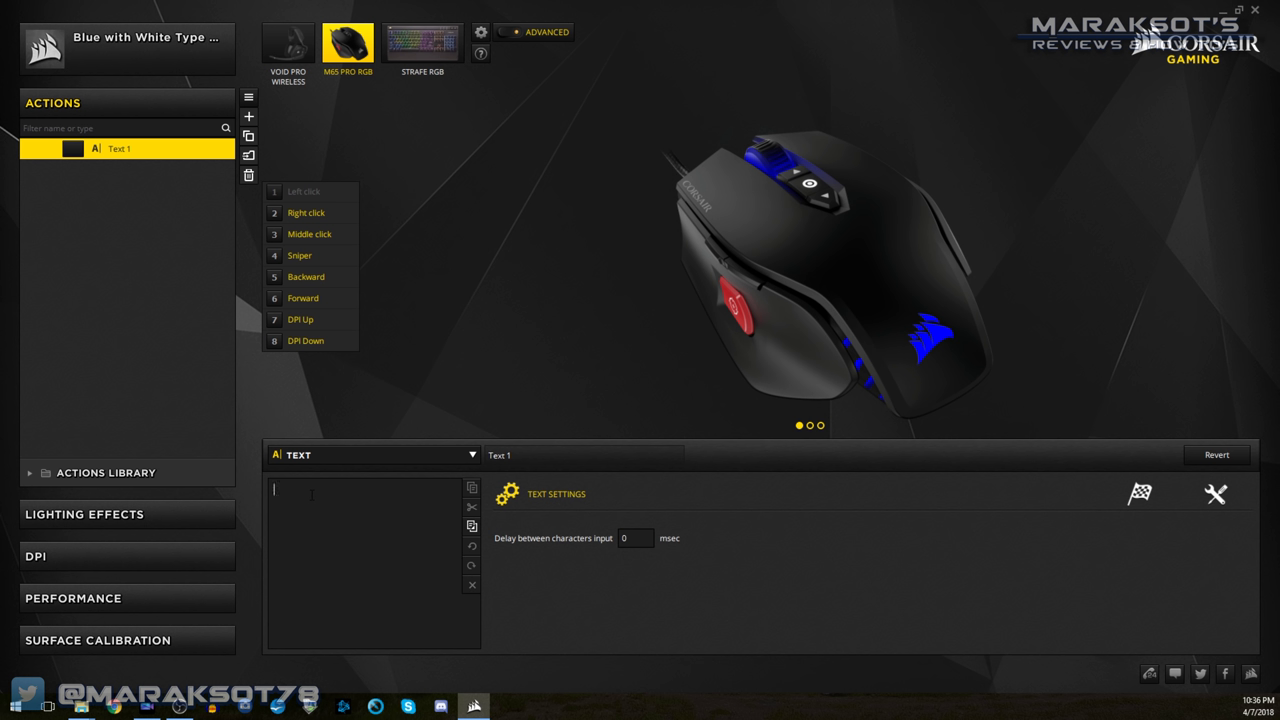
# Type a test message 'He' 'some he!!!', erase it, and switch the action to Remap Key.
pyautogui.write('He')
pyautogui.write('s!!! I need s')
pyautogui.write('ome help over her')
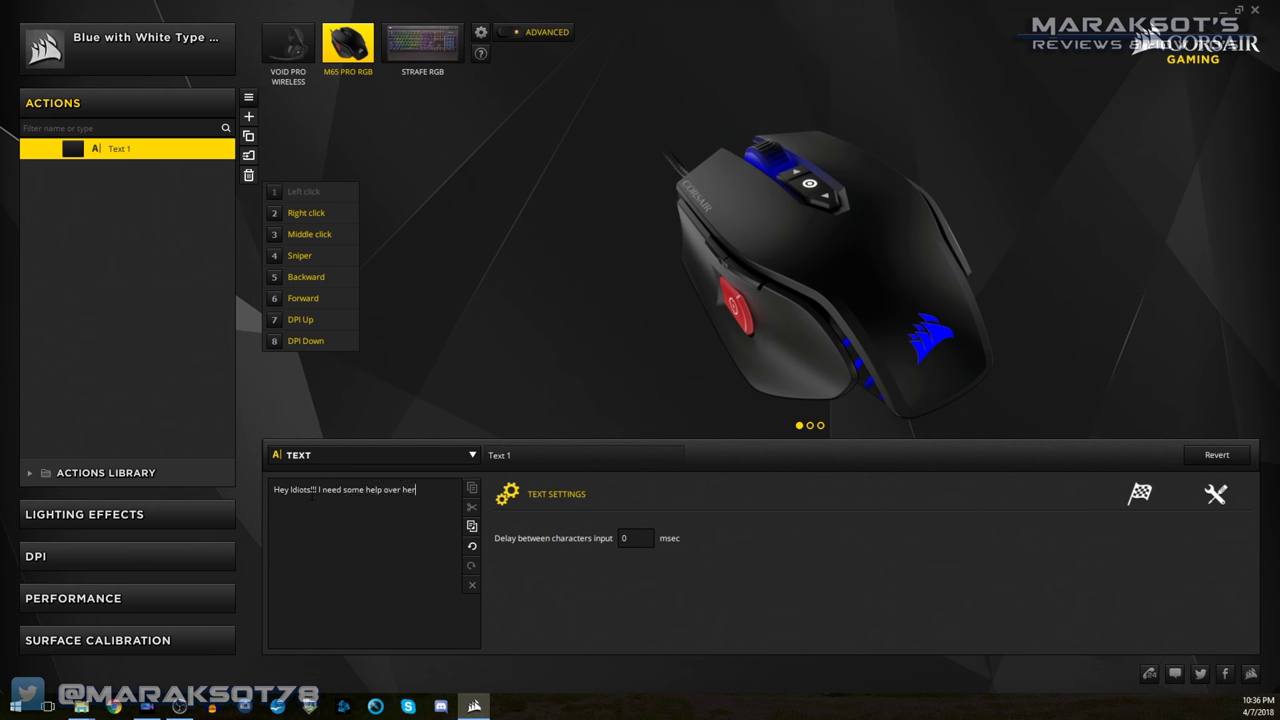
pyautogui.write('e!!!')
pyautogui.click(191, 485)
pyautogui.press('BackSpace')
pyautogui.click(360, 455)
pyautogui.click(304, 514)
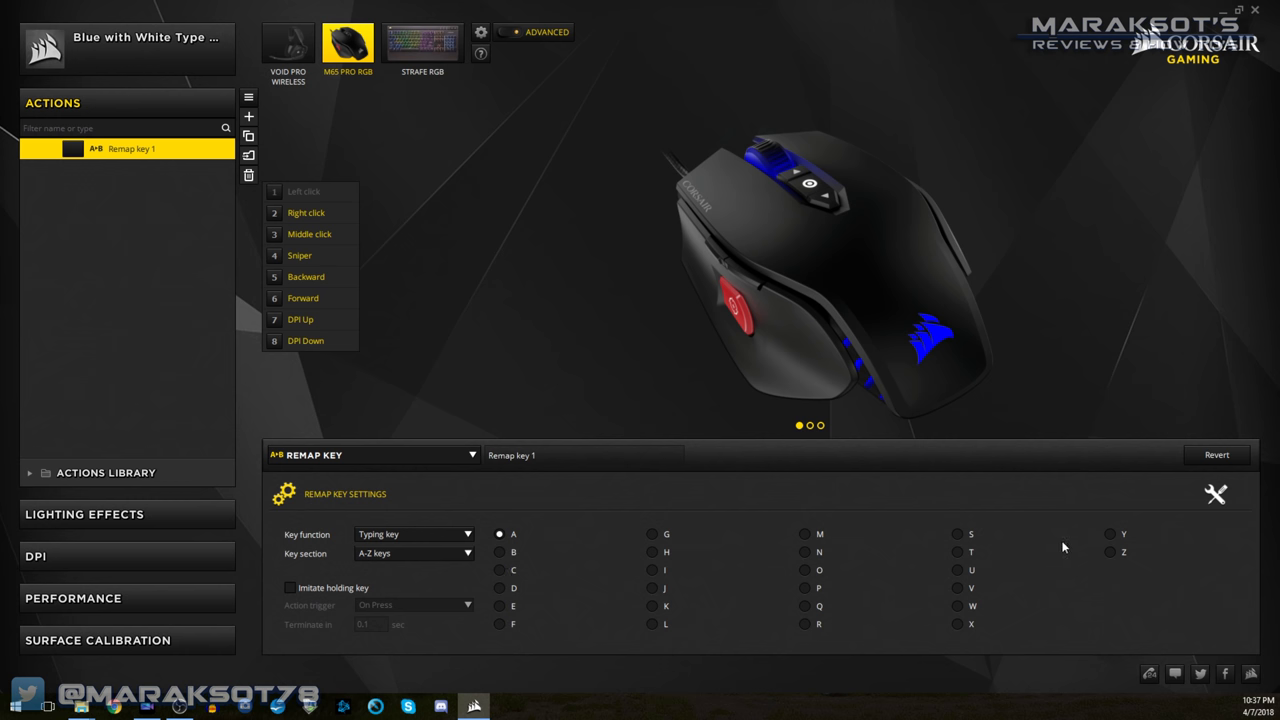
# Remap to Z on the Backward button, then make it a Media Play/Pause action.
pyautogui.click(1110, 552)
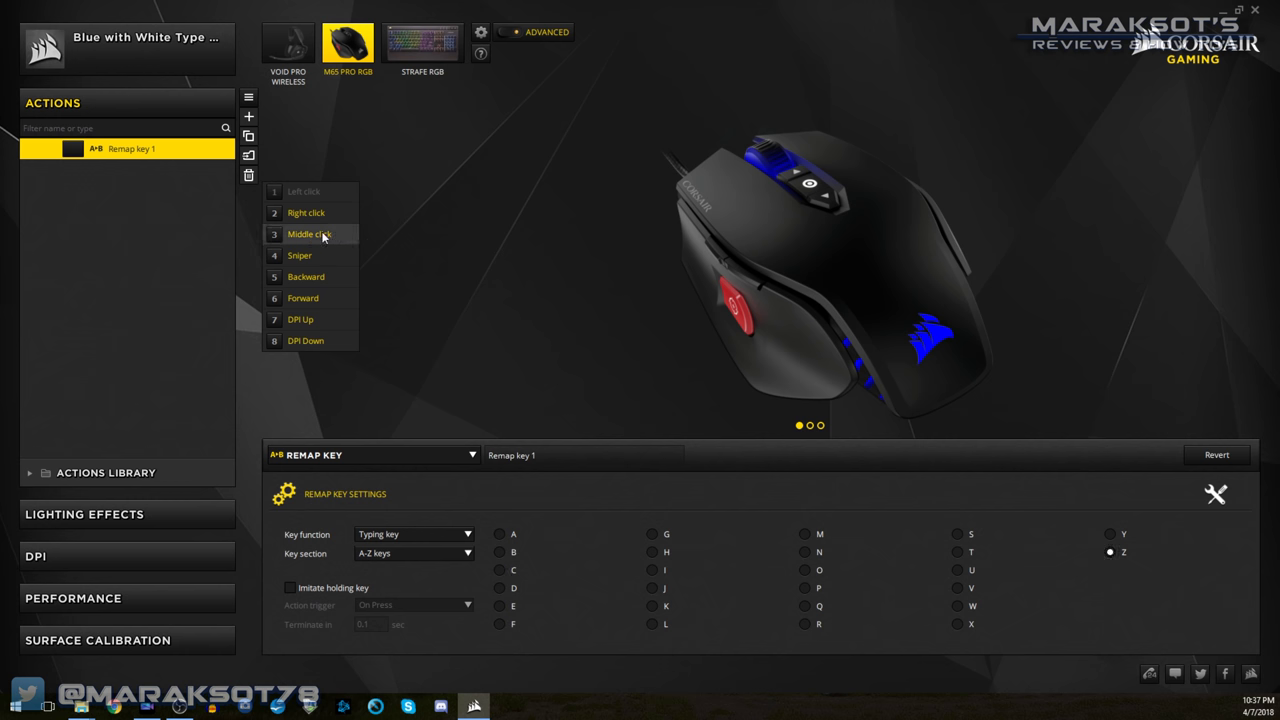
pyautogui.click(303, 258)
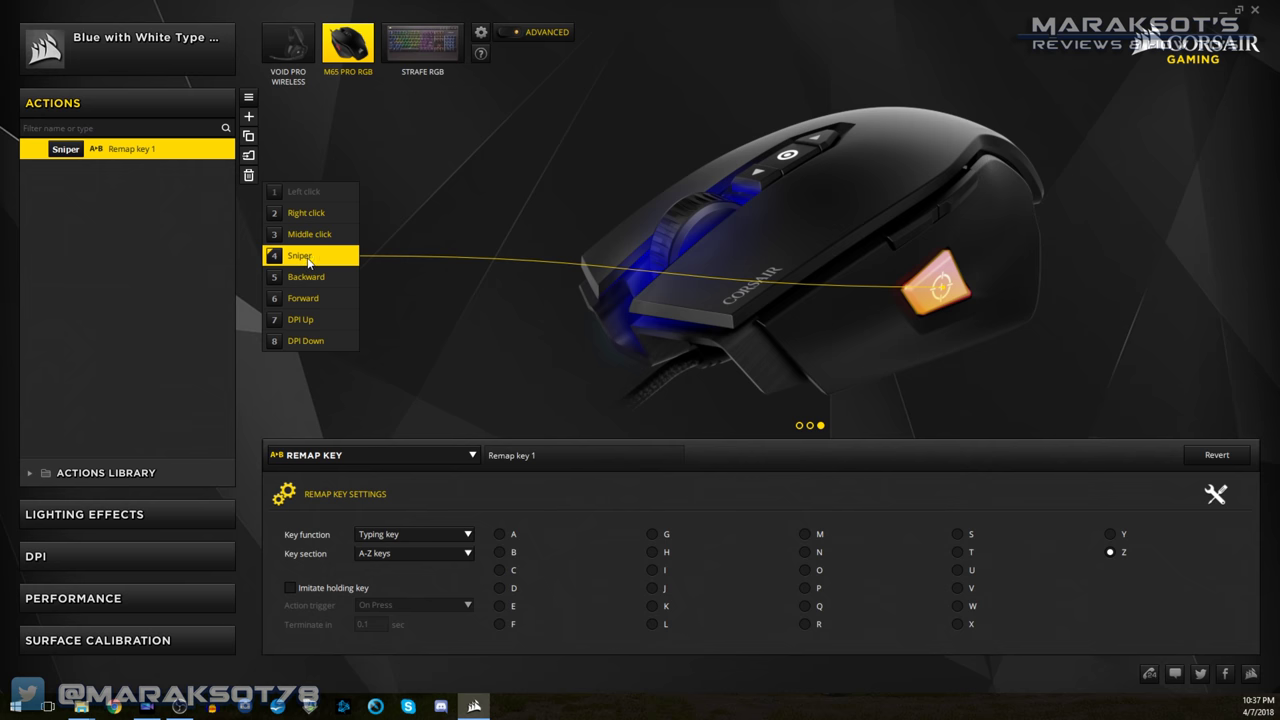
pyautogui.click(310, 279)
pyautogui.click(330, 455)
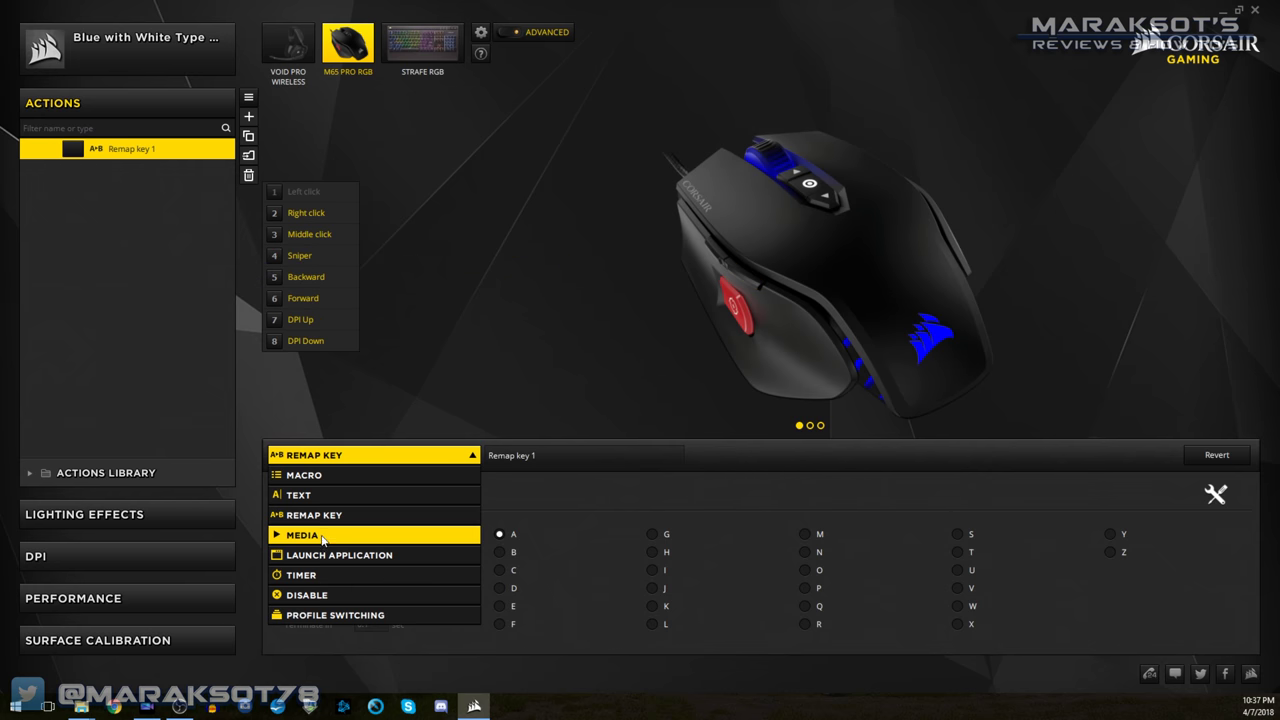
pyautogui.click(325, 530)
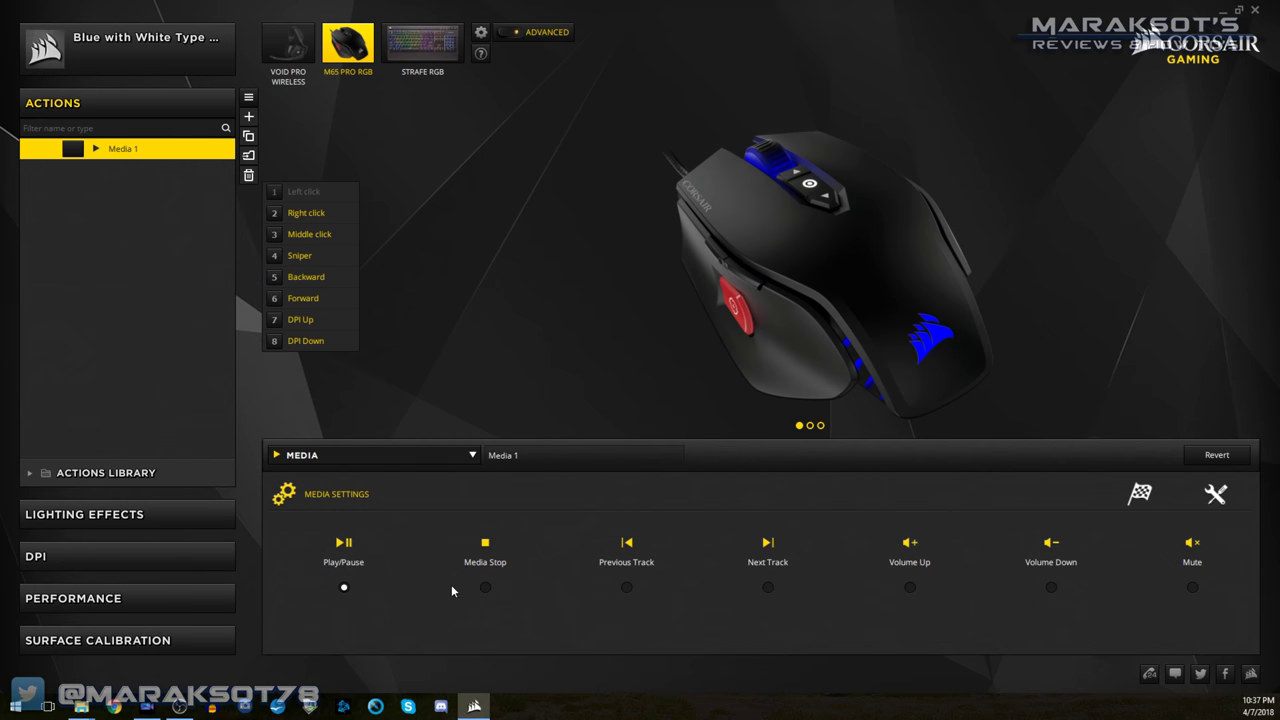
pyautogui.click(487, 588)
pyautogui.click(344, 588)
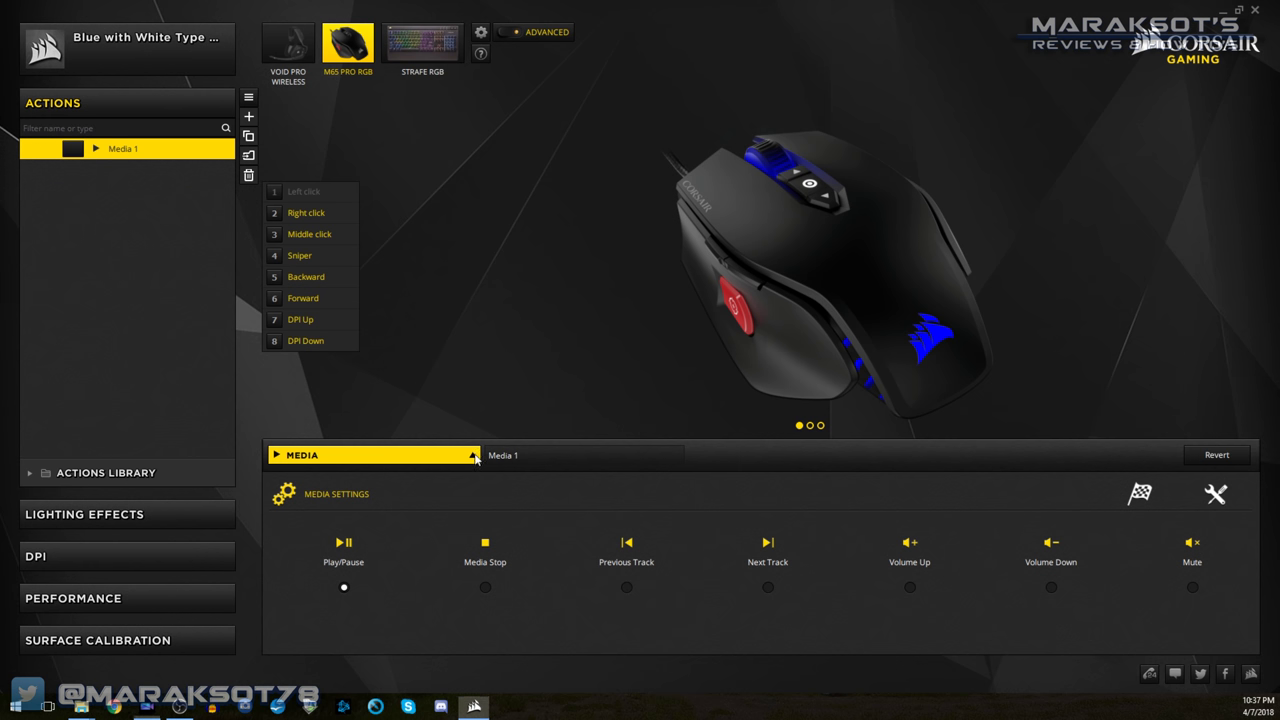
# Change the action to Launch Application, set to run a chosen program.
pyautogui.click(380, 455)
pyautogui.click(325, 560)
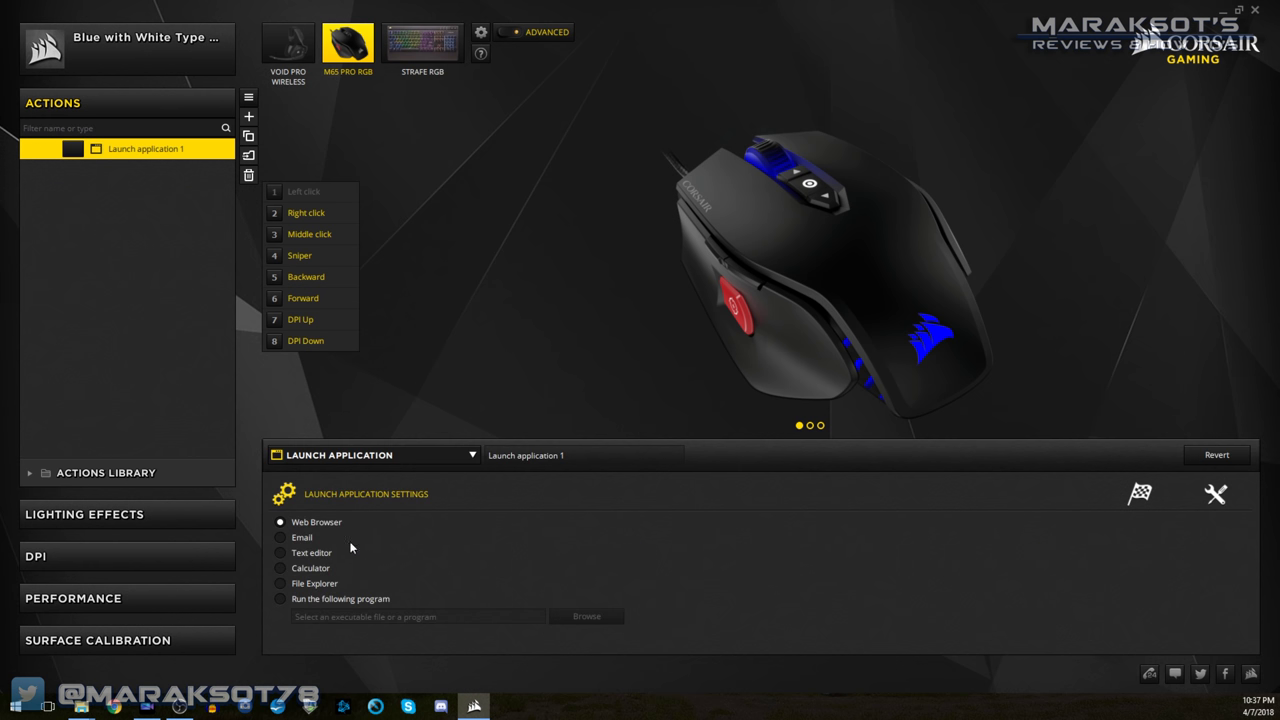
pyautogui.click(281, 599)
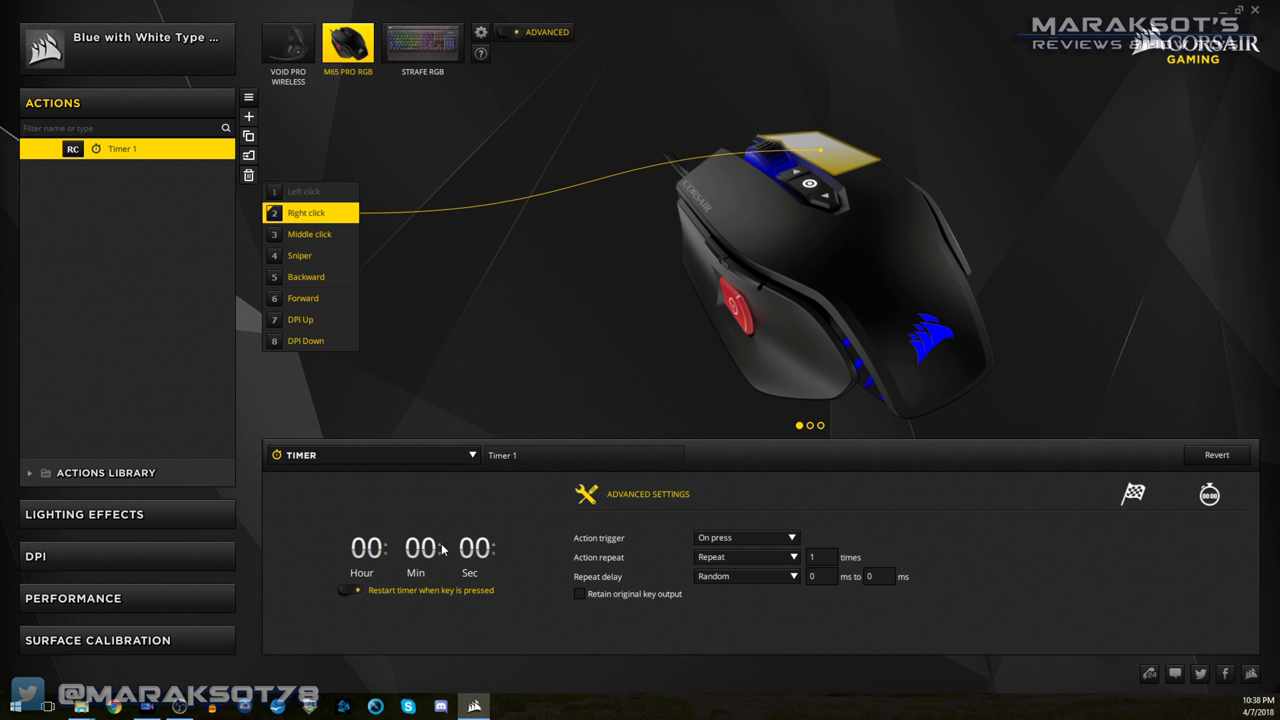
# Make the action a Disable action assigned to the Backward button.
pyautogui.scroll(3, 440, 548)
pyautogui.scroll(2, 440, 548)
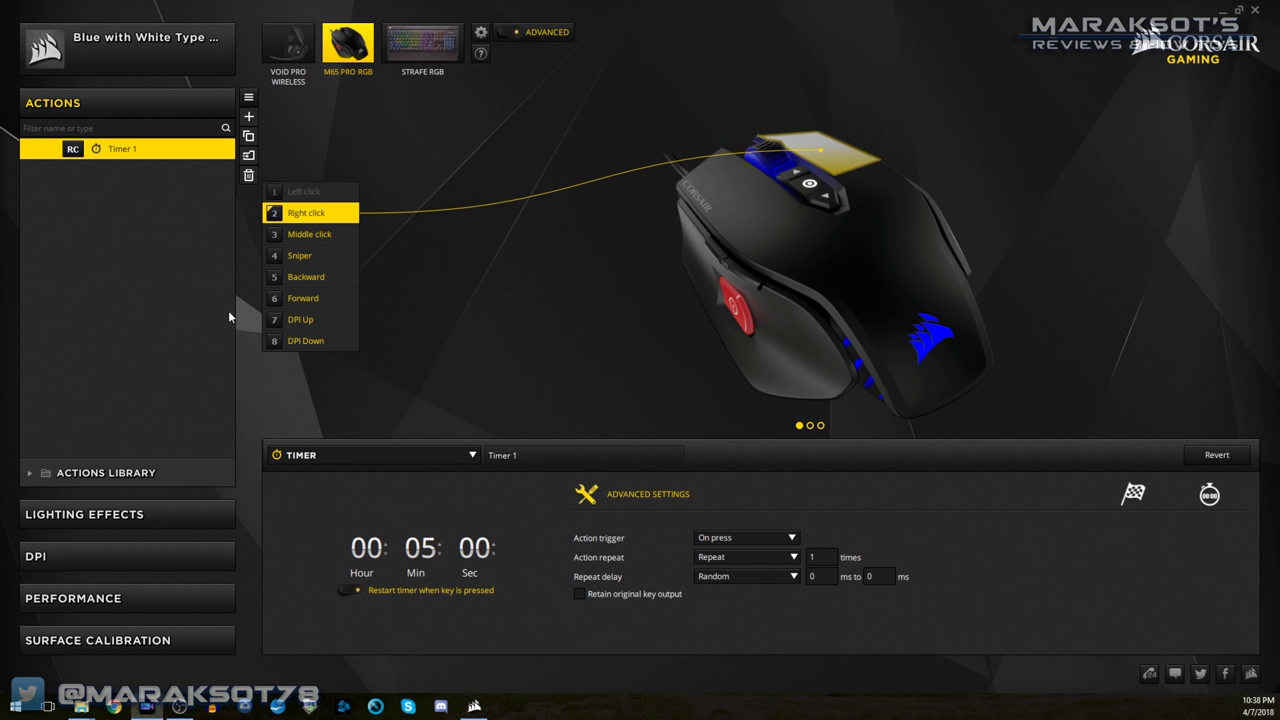
pyautogui.click(320, 455)
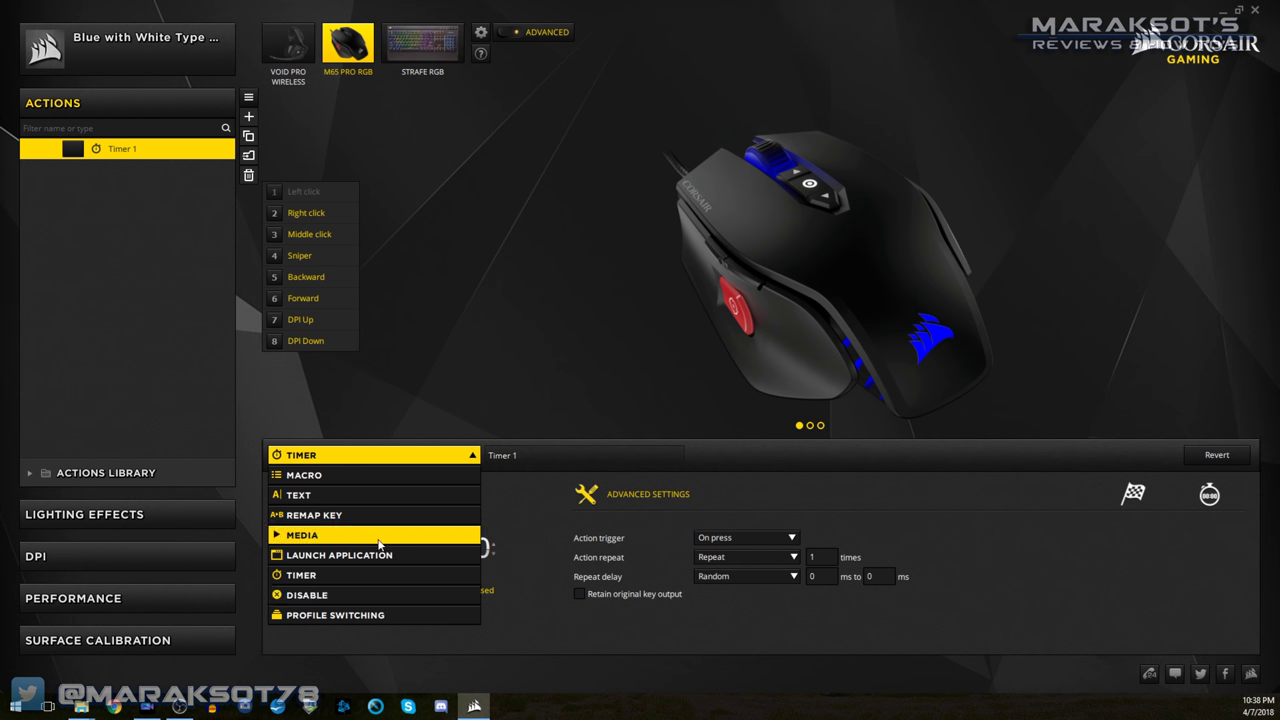
pyautogui.click(306, 598)
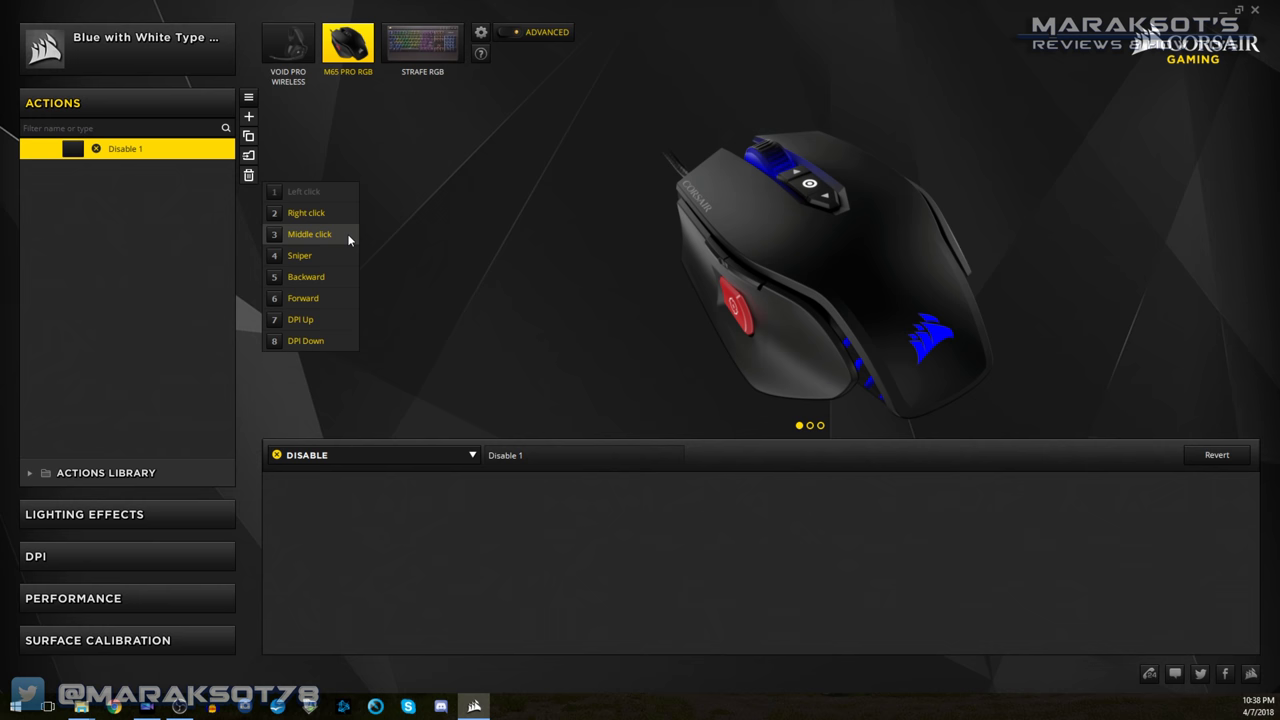
pyautogui.click(304, 260)
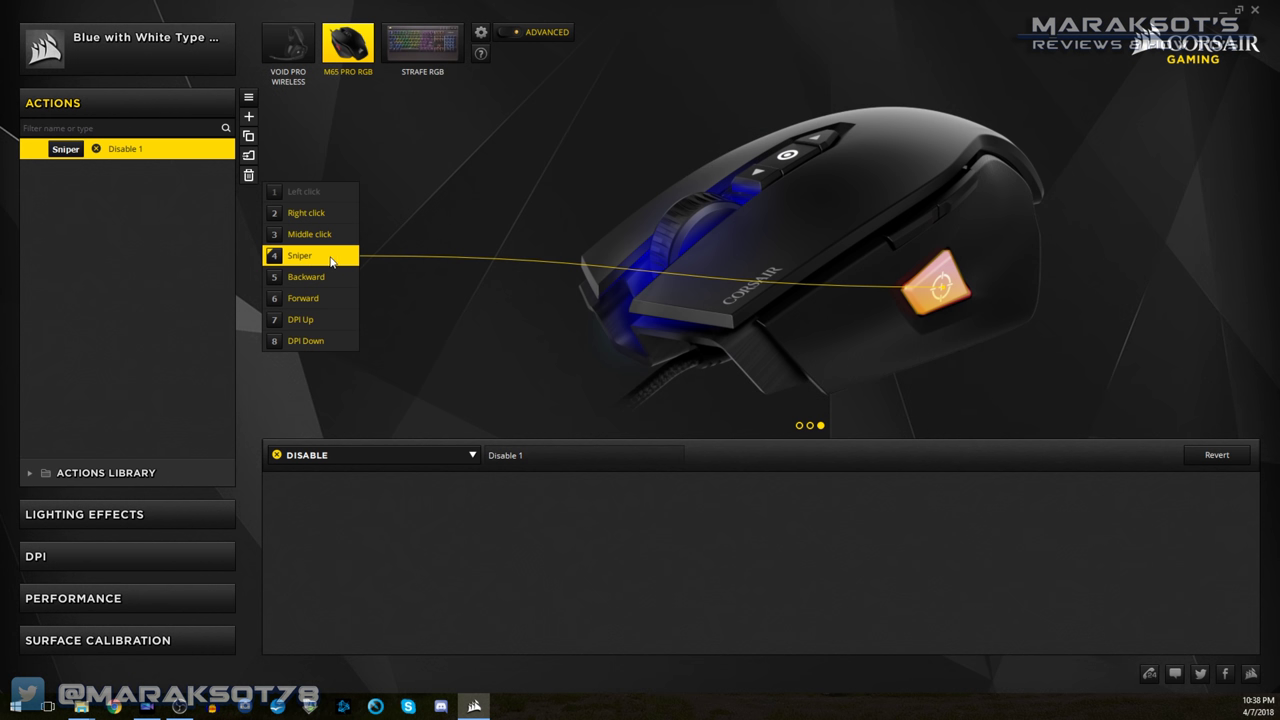
pyautogui.click(322, 279)
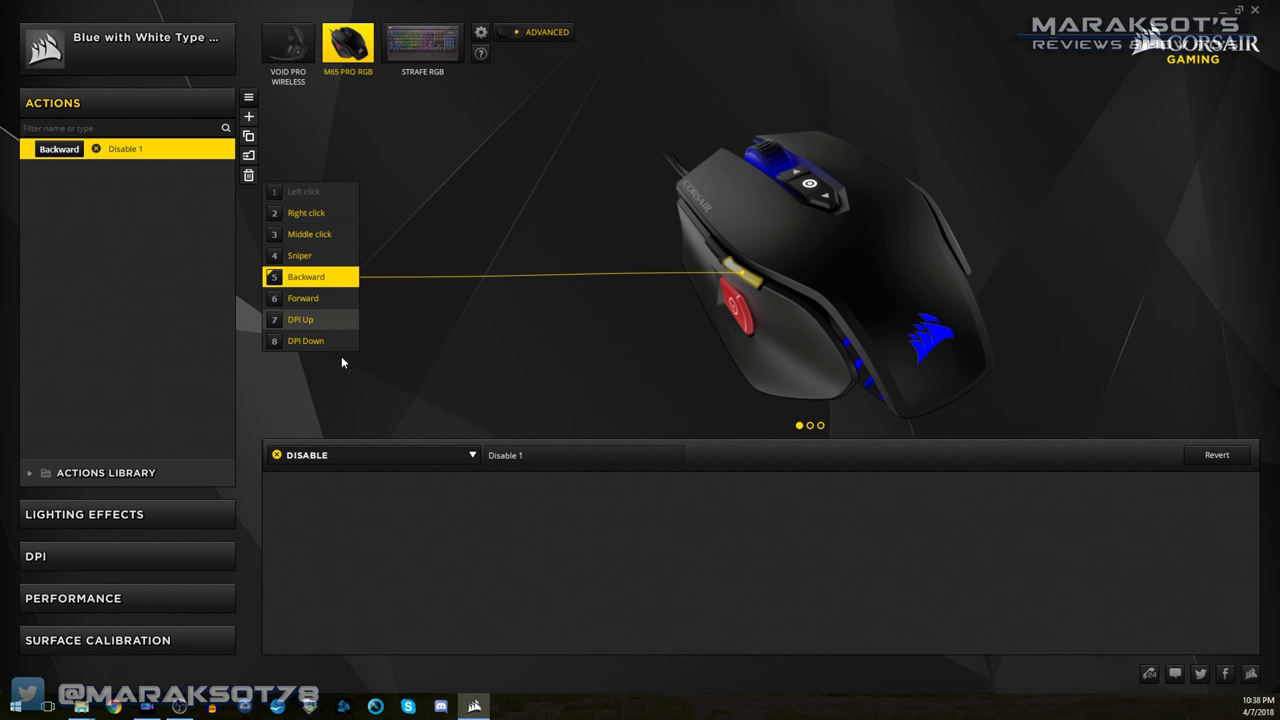
# Change it to Profile Switching, trying Right click and Forward before settling on DPI Up.
pyautogui.click(401, 457)
pyautogui.click(328, 616)
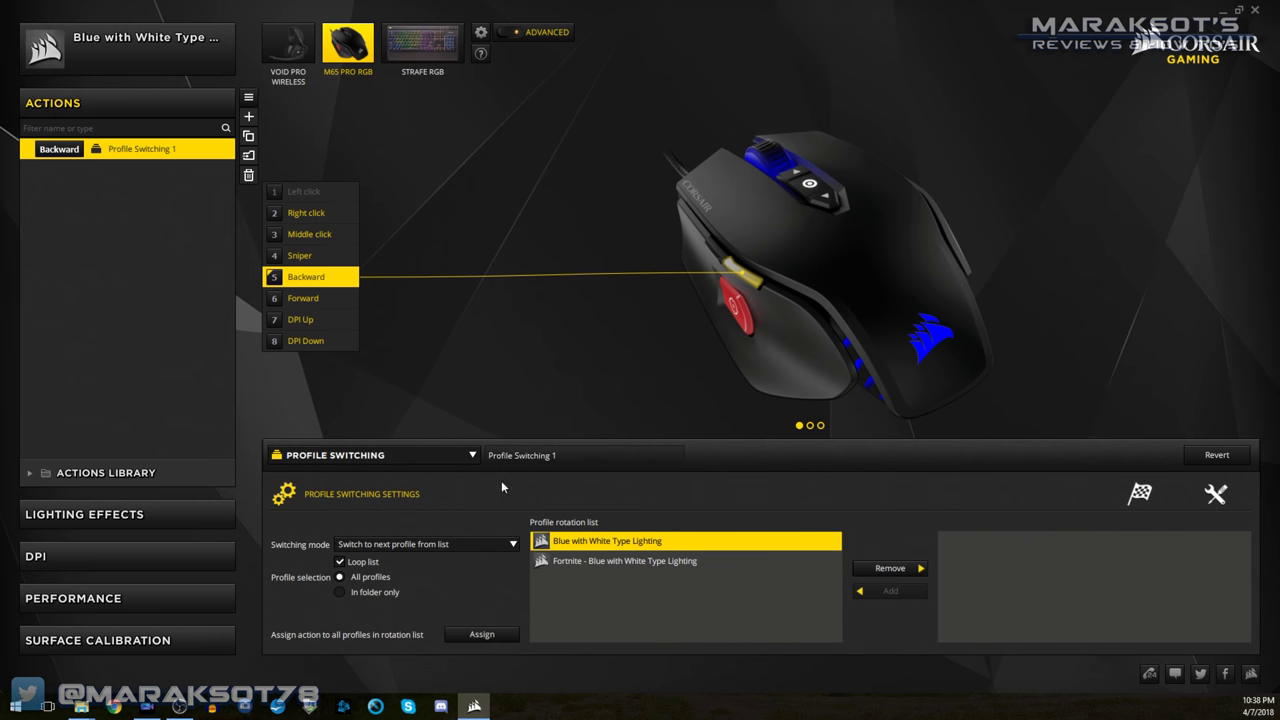
pyautogui.click(321, 217)
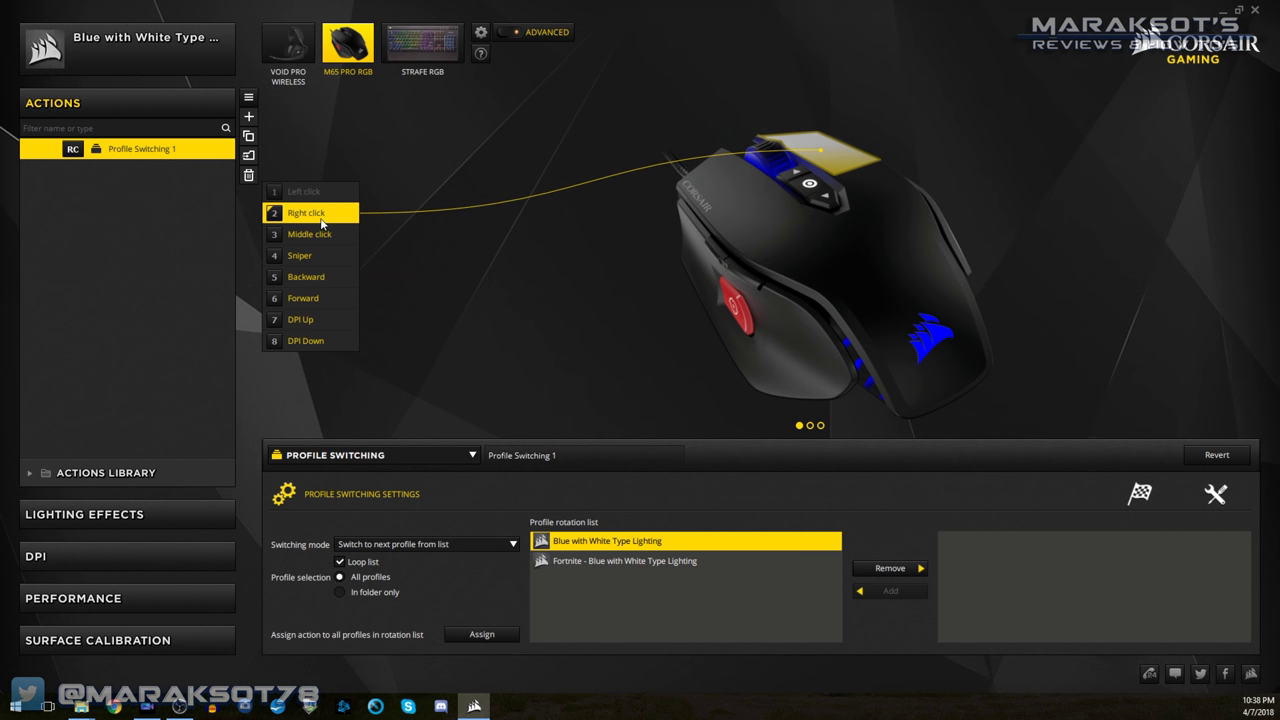
pyautogui.click(316, 256)
pyautogui.click(310, 298)
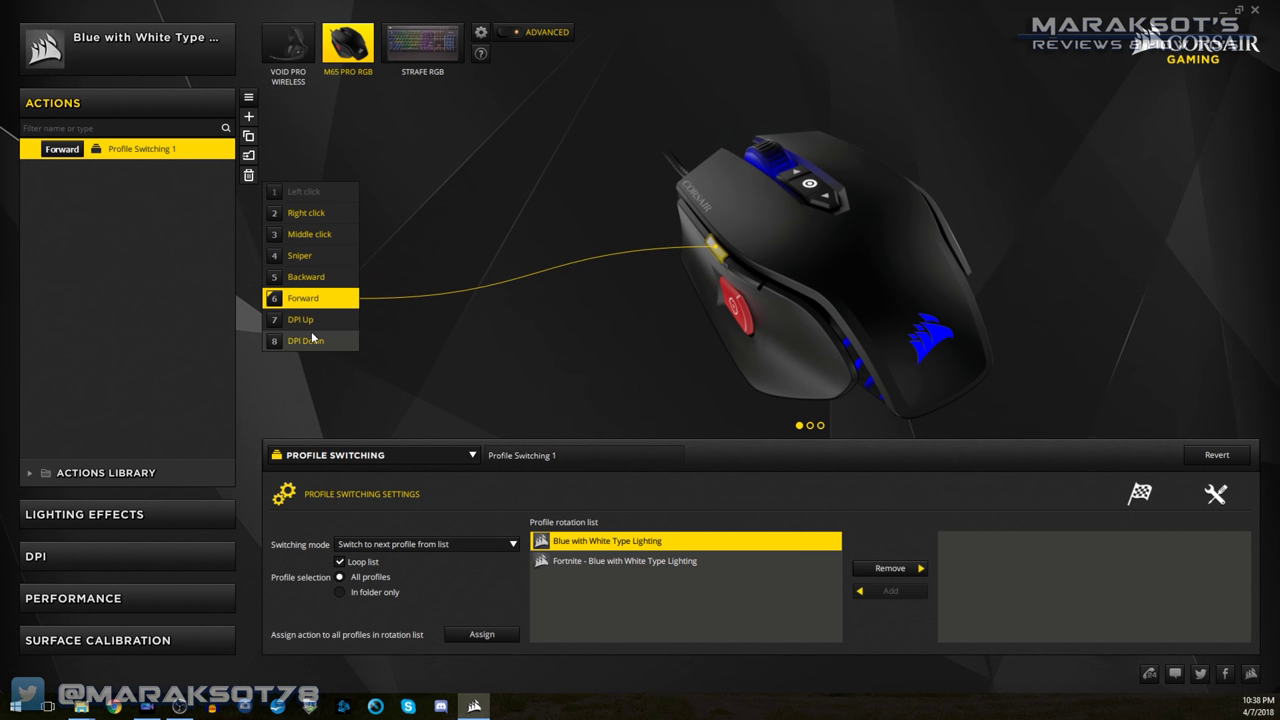
pyautogui.click(313, 340)
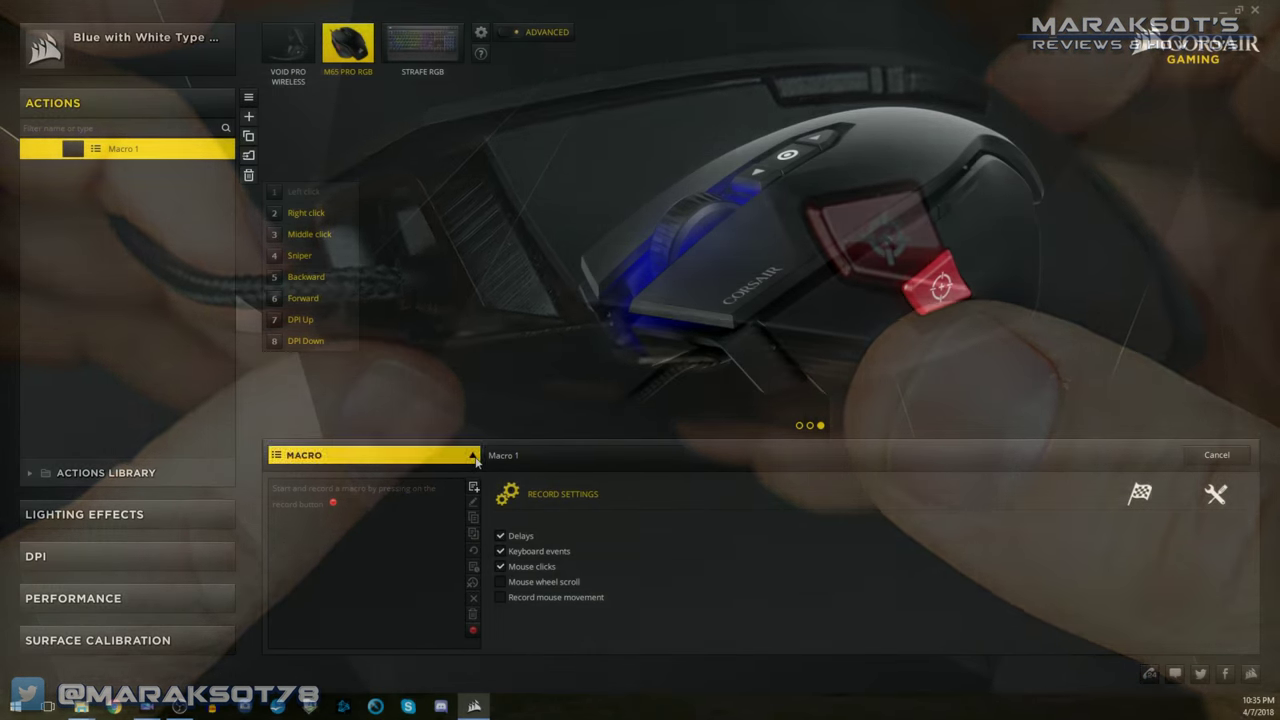
# Switch the action type back to Macro, leaving Macro 1 empty for recording.
pyautogui.click(447, 452)
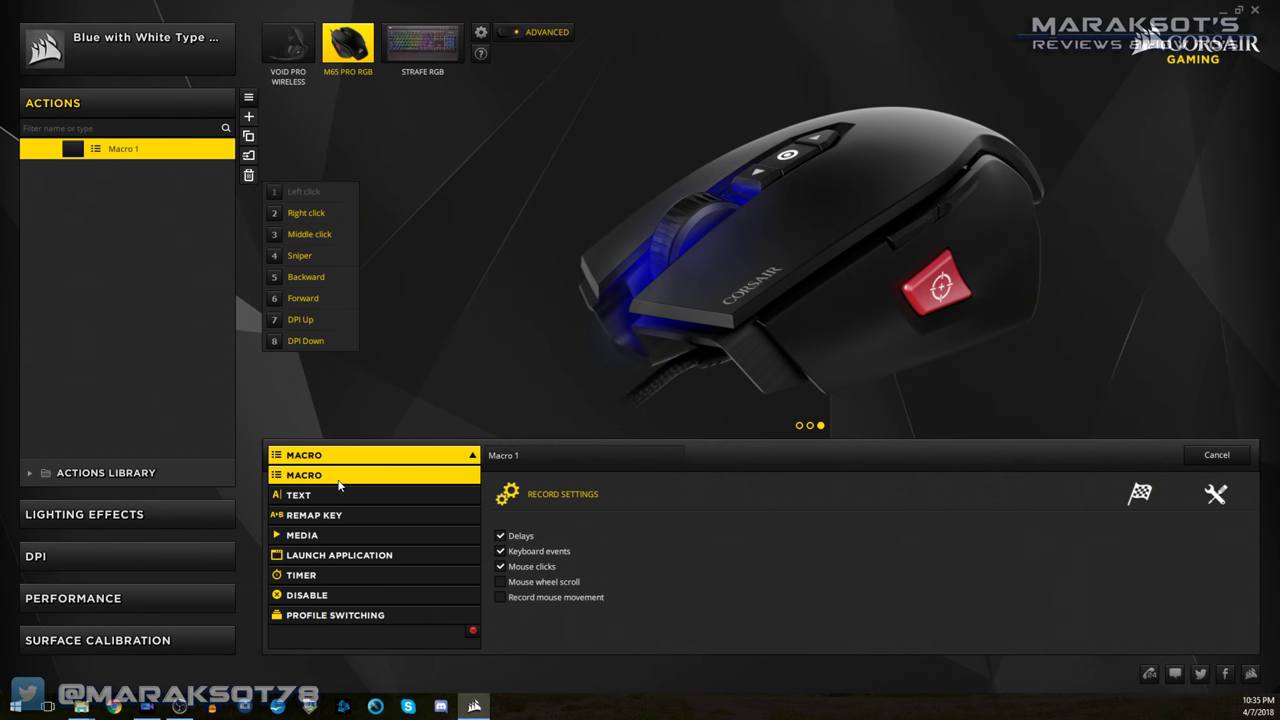
pyautogui.click(338, 480)
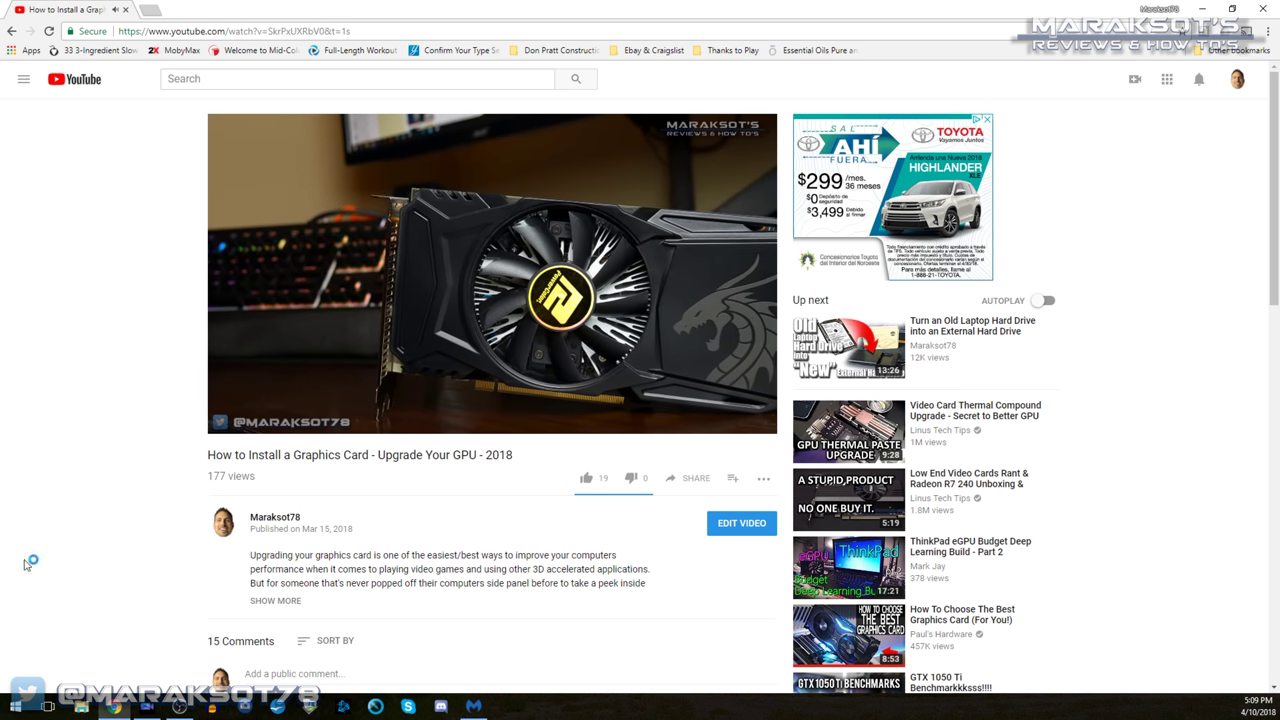
# Scroll the graphics card video page and expand its full description with Show More.
pyautogui.scroll(-3, 476, 397)
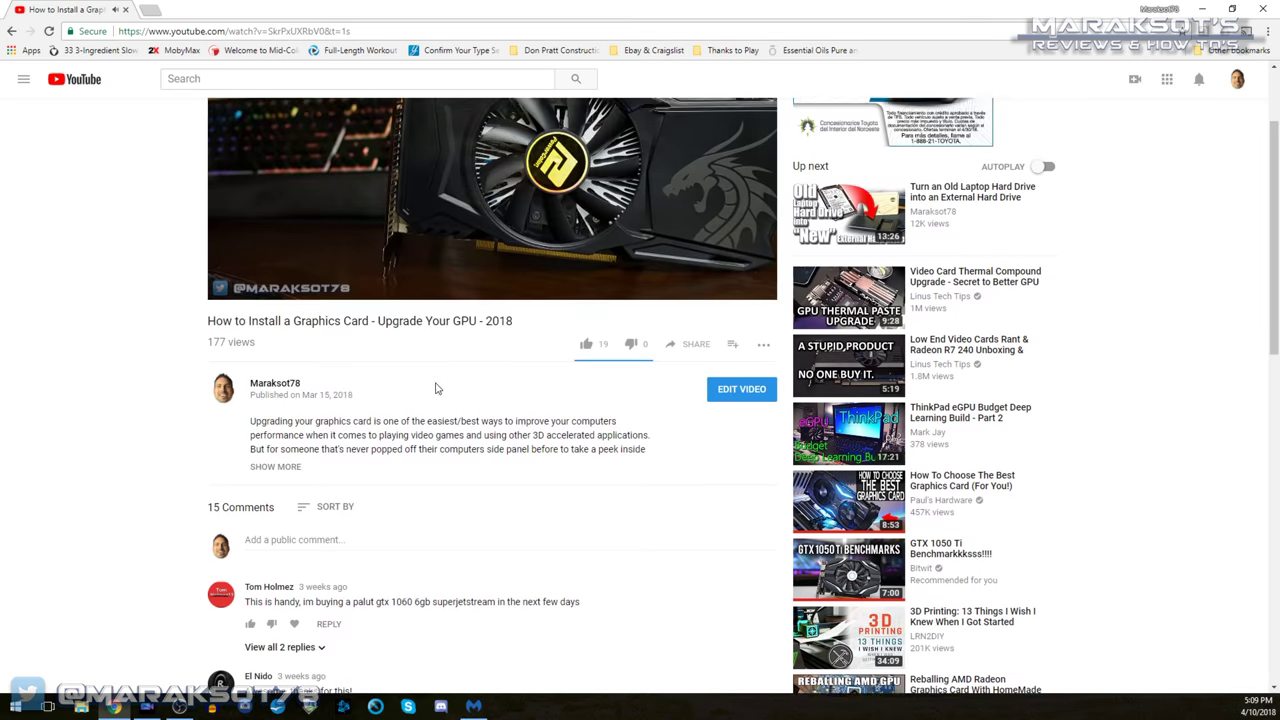
pyautogui.click(278, 400)
pyautogui.scroll(-2, 358, 385)
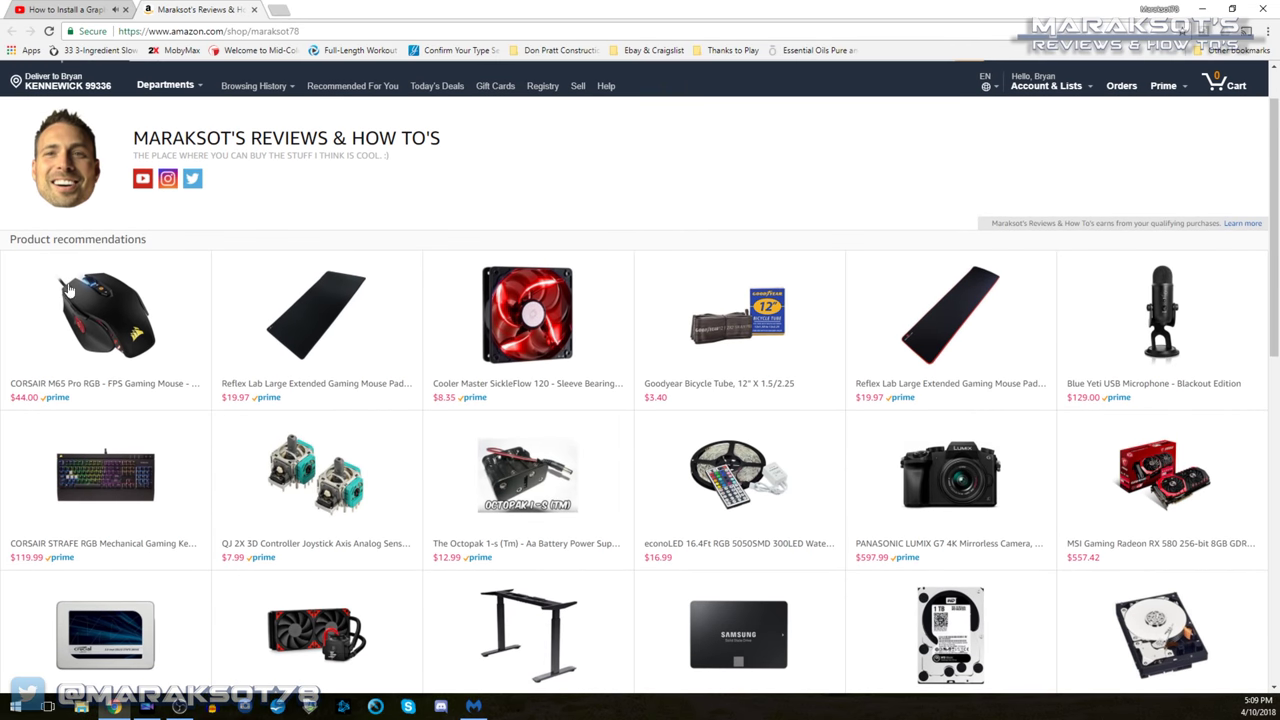
# Open the $44.00 CORSAIR M65 Pro RGB product page from the Amazon storefront.
pyautogui.click(100, 312)
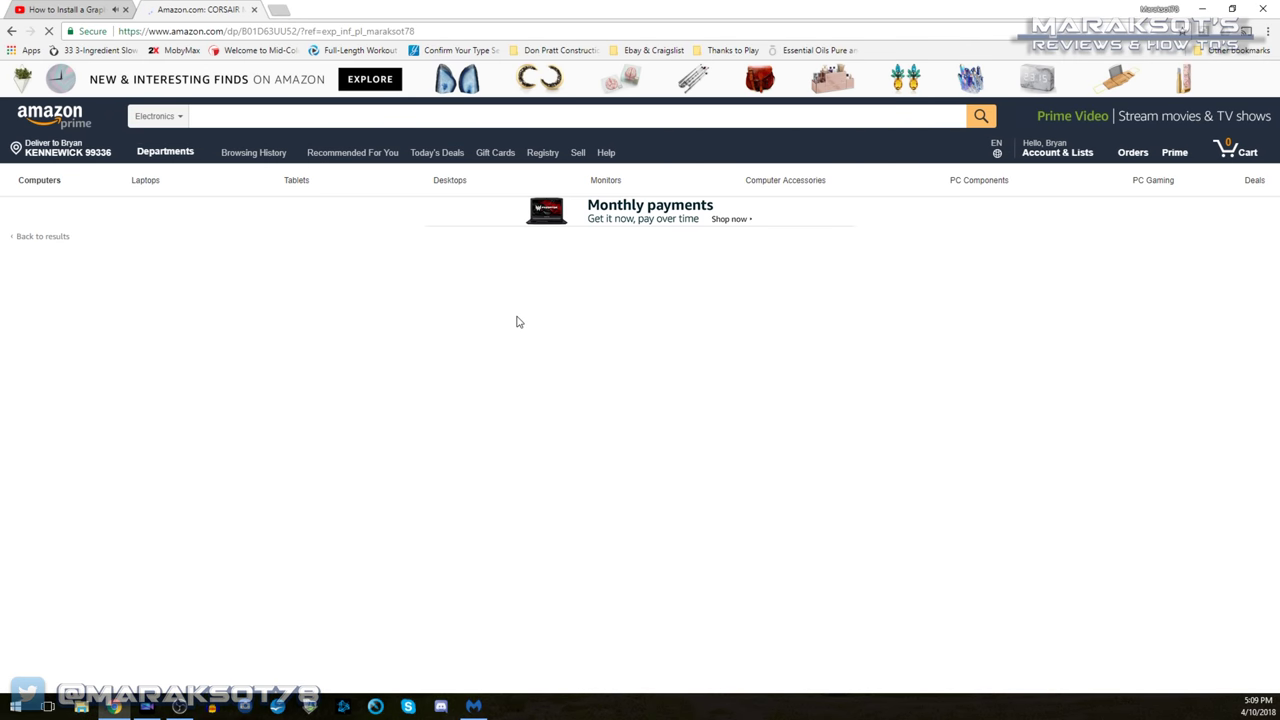
pyautogui.scroll(-3, 440, 346)
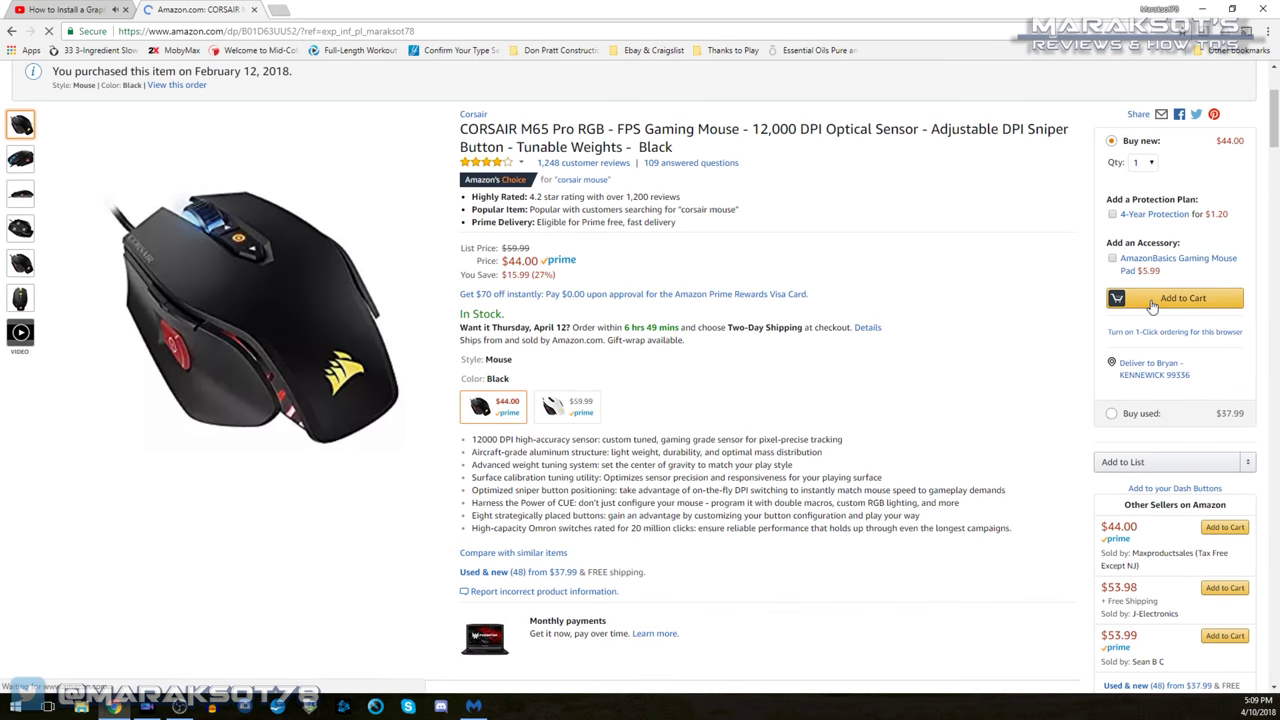